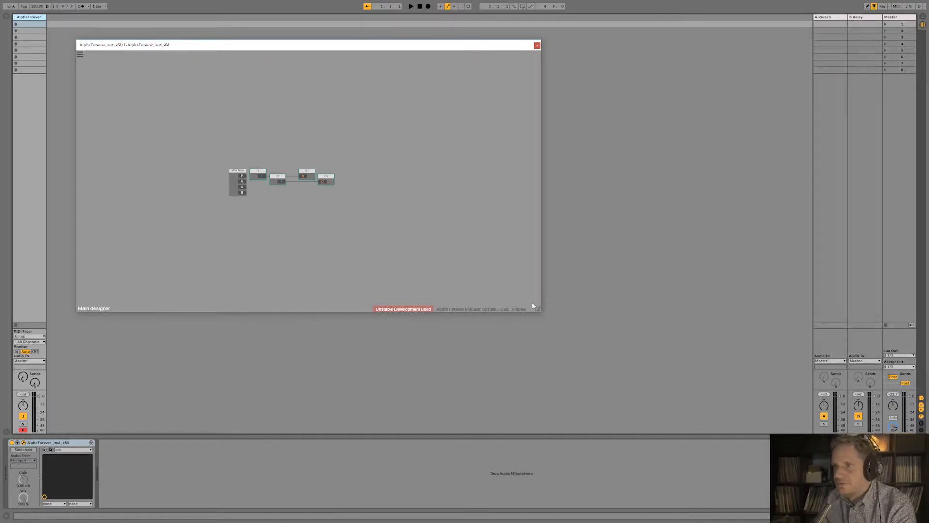
- Enlarge the plug-in window and delete all default modules from the main designer
drag(540, 312, 797, 428)
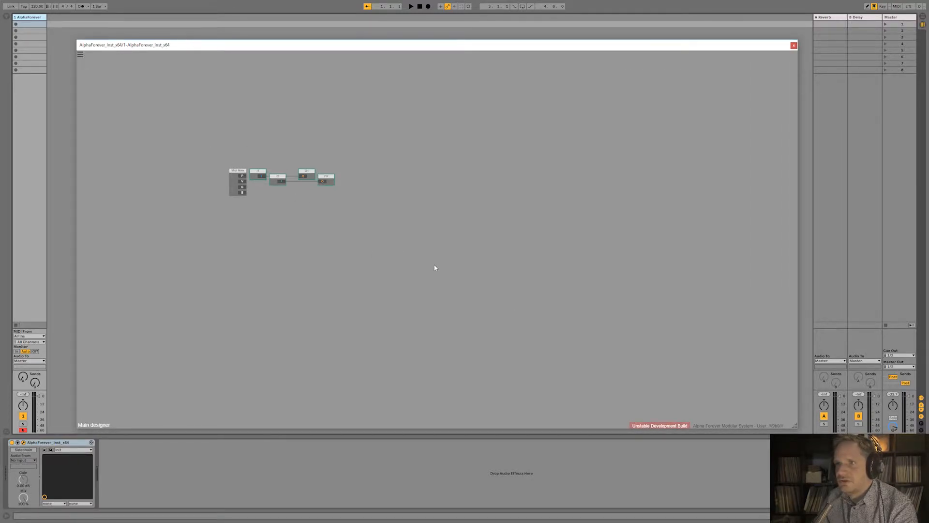
drag(379, 235, 176, 136)
key(Delete)
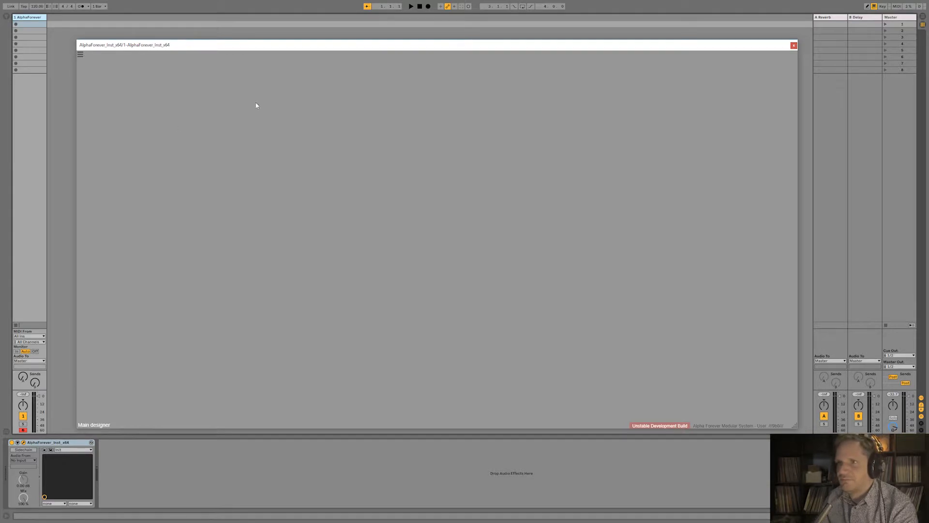
- Add a Designer module to the empty patch and rename it Euclid
right_click(267, 179)
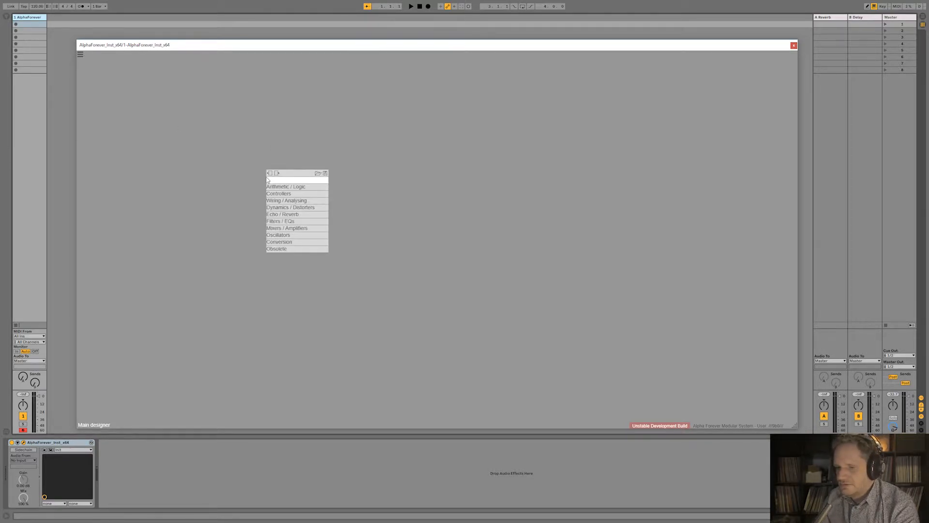
text(des)
click(345, 186)
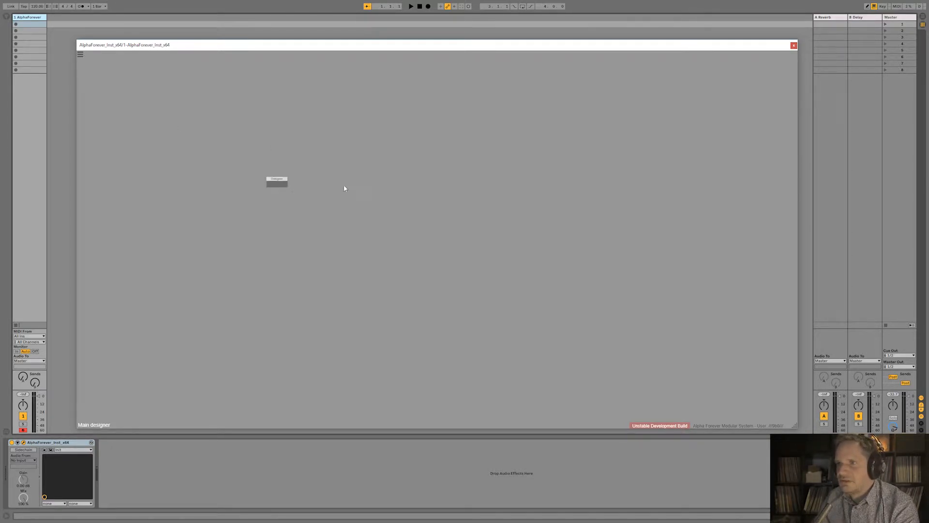
scroll(411, 209, up, 3)
drag(295, 227, 383, 197)
double_click(383, 197)
text(Euclid)
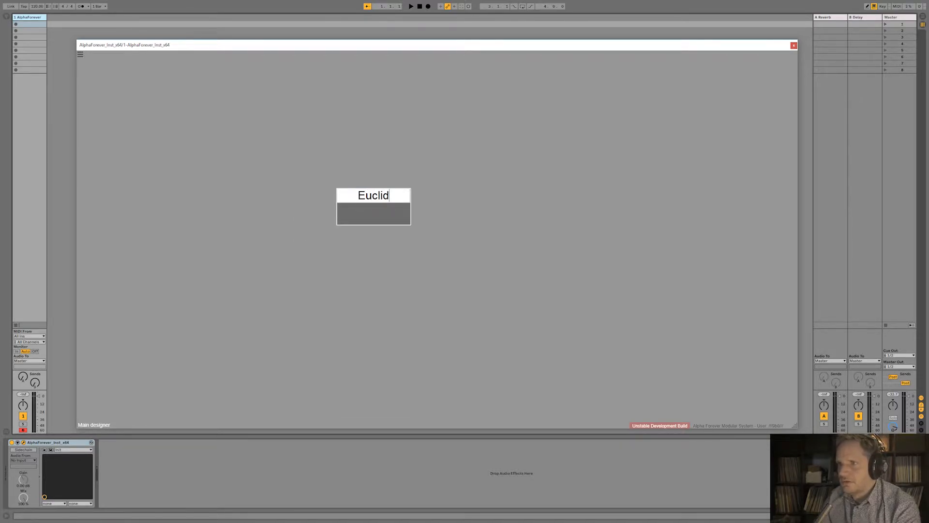
click(394, 213)
- Inside the Euclid designer, add an In and an Out module wired together, and return to the main designer
double_click(393, 212)
right_click(283, 169)
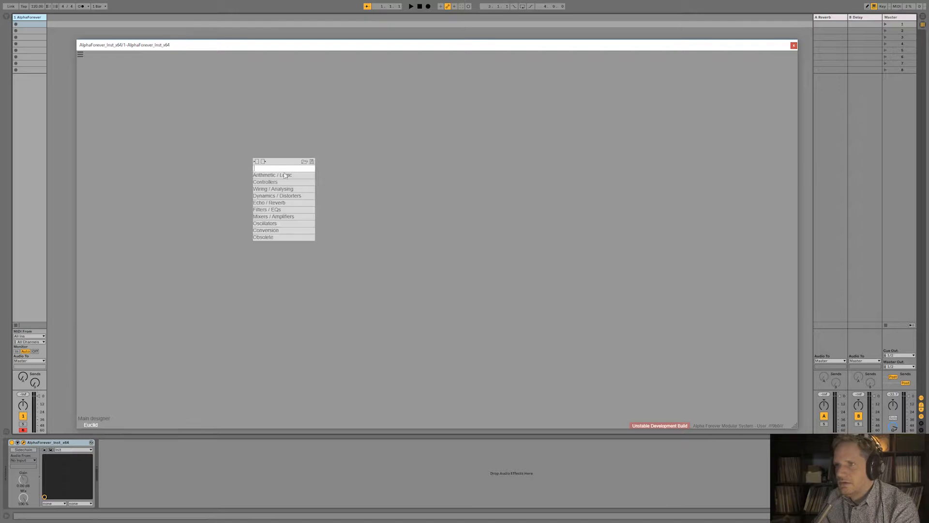
click(329, 196)
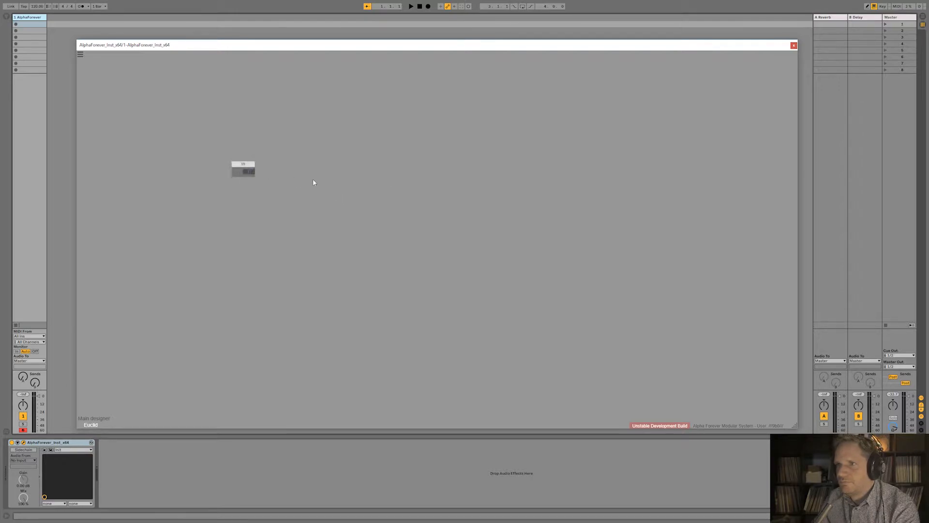
right_click(342, 167)
text(out)
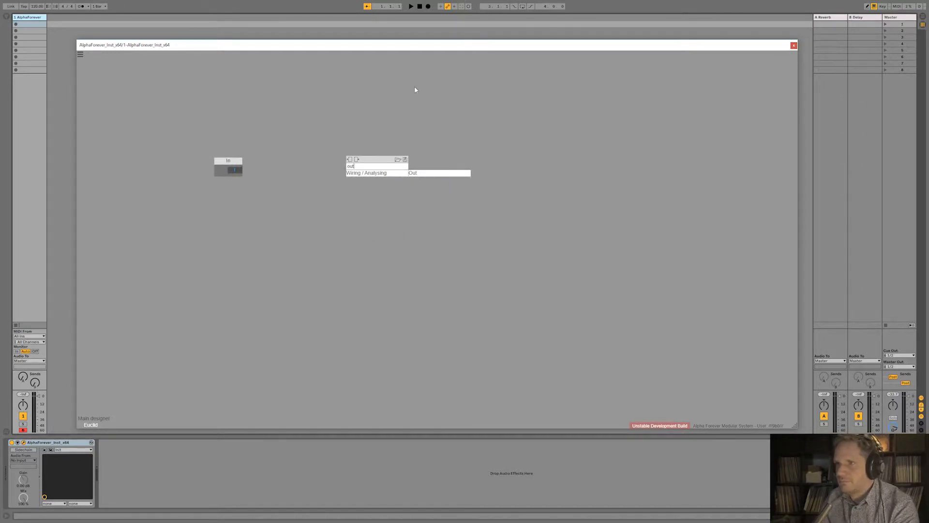
click(433, 175)
drag(235, 170, 527, 176)
click(378, 112)
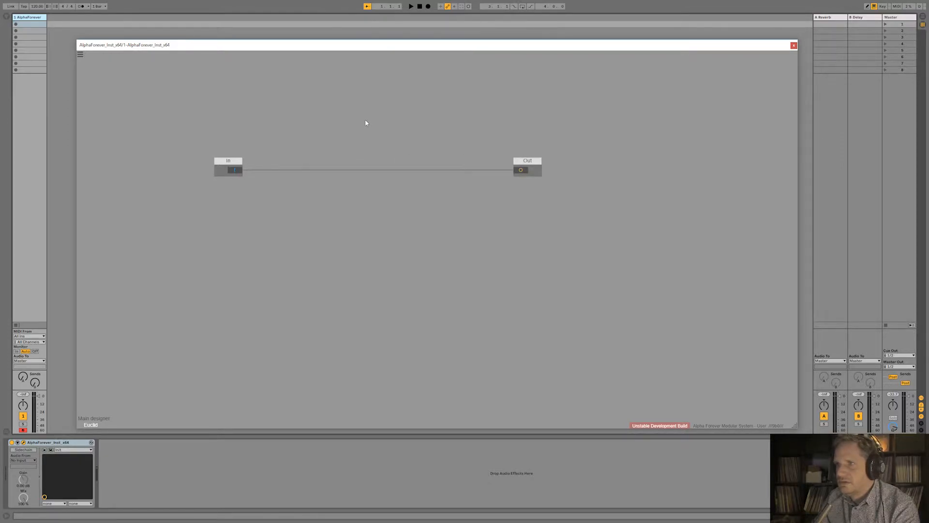
double_click(363, 122)
- Add an LFO Multi module to the main designer, placed below and to the left of the Euclid module
scroll(339, 268, down, 3)
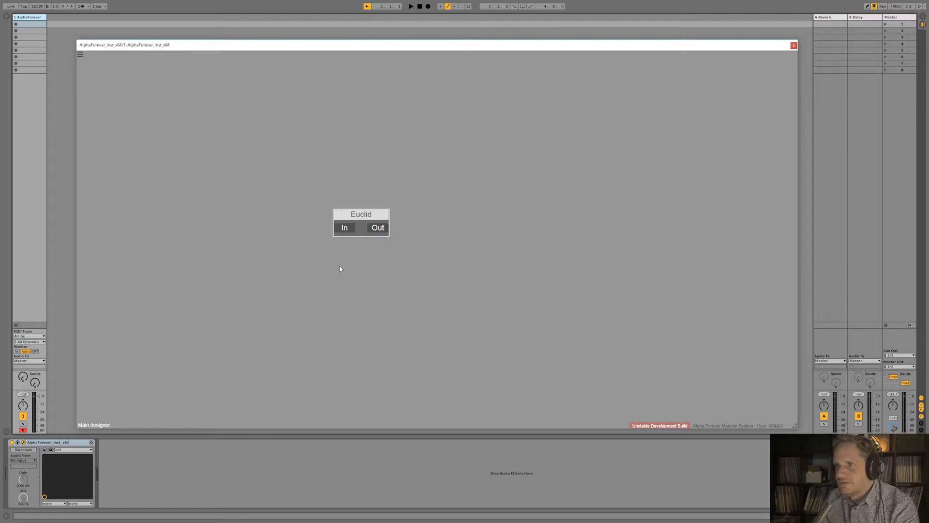
drag(357, 270, 431, 197)
right_click(303, 195)
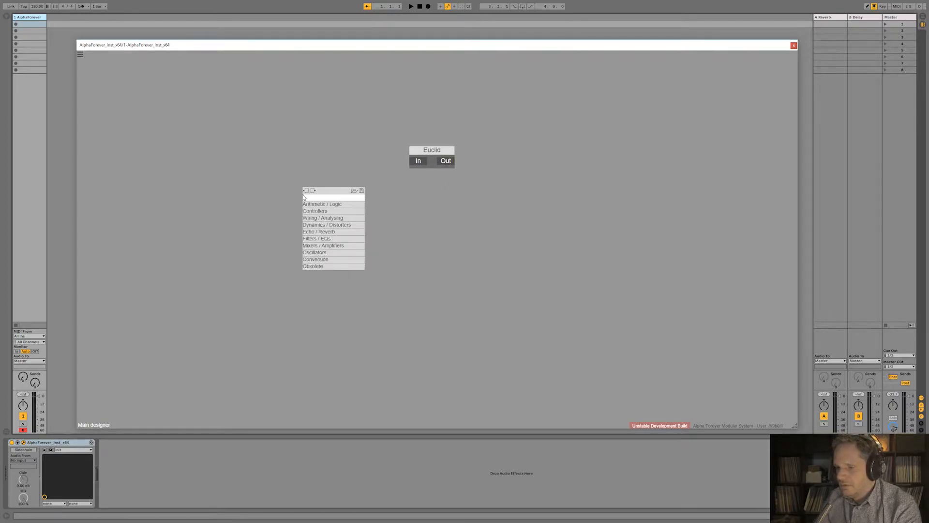
text(lfo)
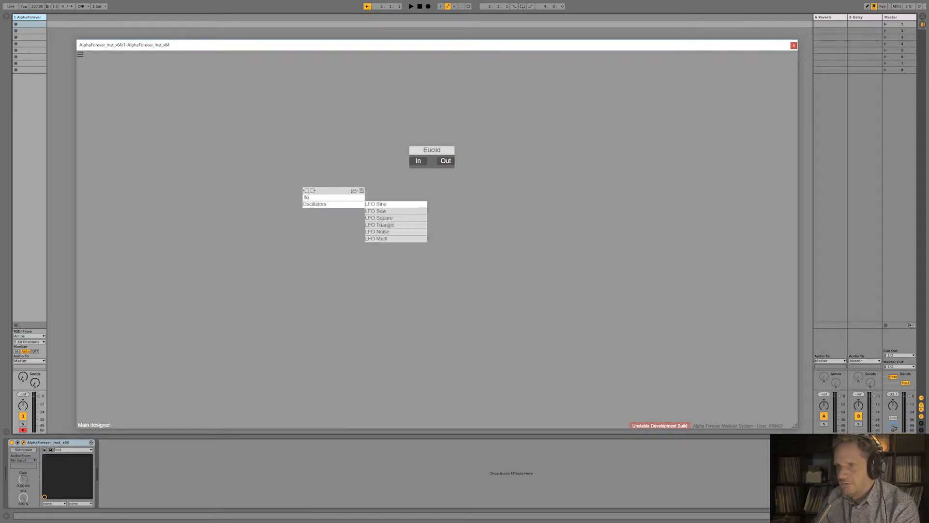
click(385, 245)
right_click(309, 192)
text(lfo)
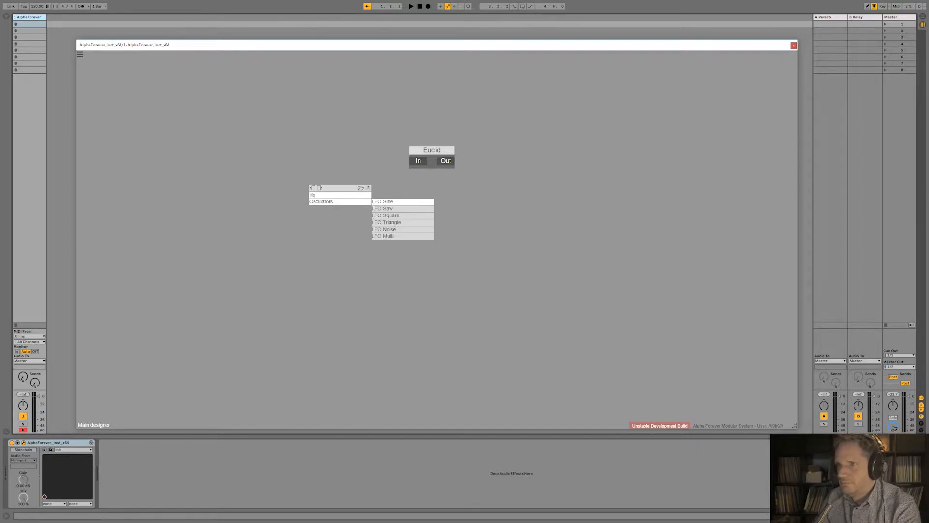
click(385, 235)
drag(321, 197, 224, 188)
click(361, 215)
- Add a Scope module fed by the LFO's O output
right_click(313, 198)
text(sc)
click(403, 206)
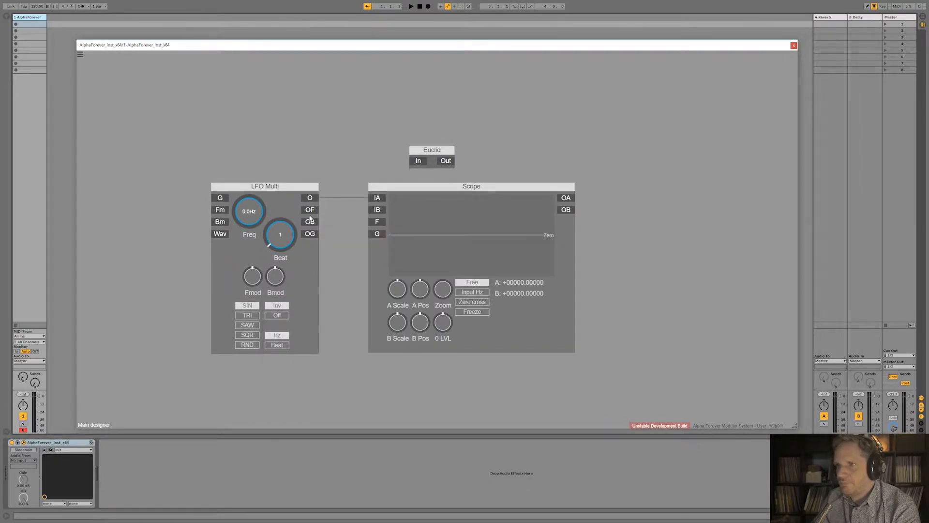
- Set the LFO frequency to about 0.6 Hz and sync the Scope to it using the OF-to-F connection and Input Hz mode
drag(312, 210, 377, 224)
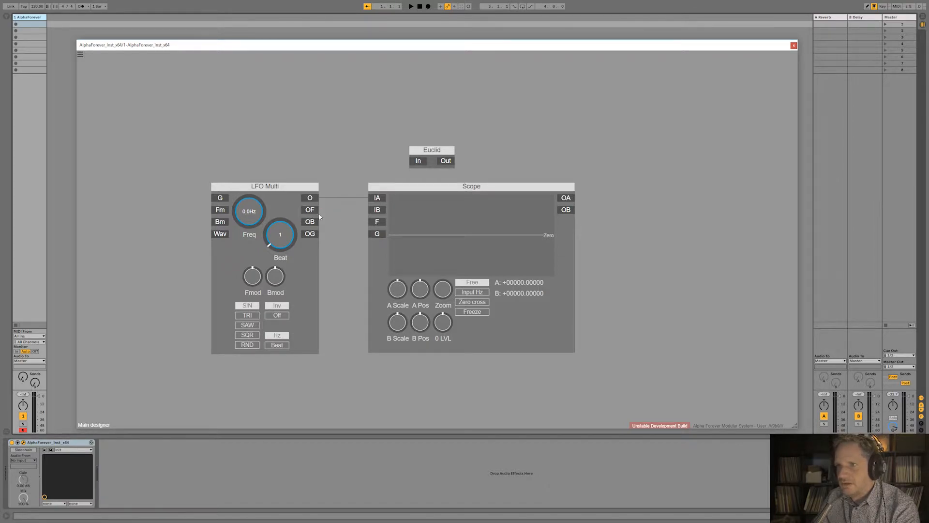
drag(257, 211, 259, 197)
drag(311, 212, 377, 223)
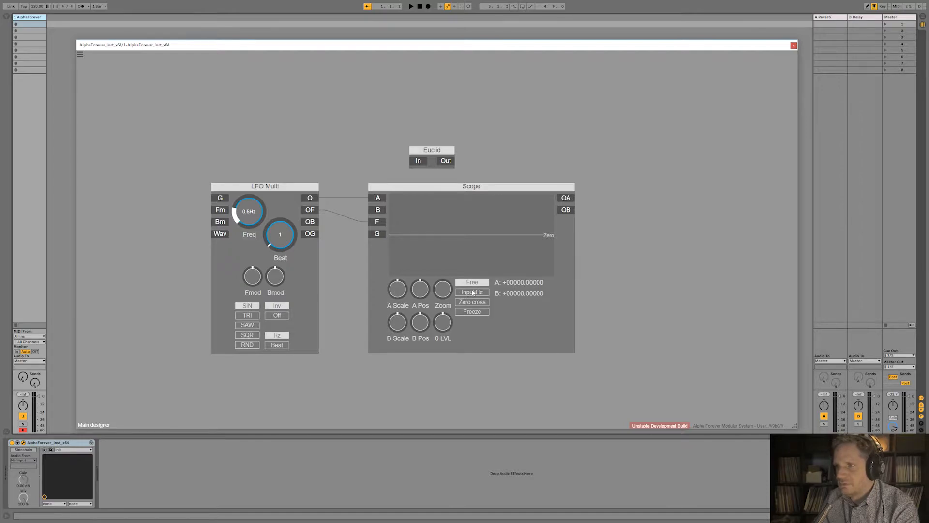
click(468, 294)
drag(436, 192, 404, 192)
- Add a Gain Lin module with volume 0.00 to the Scope's OA output, and create outputs for its O1 and O2 ports
click(530, 198)
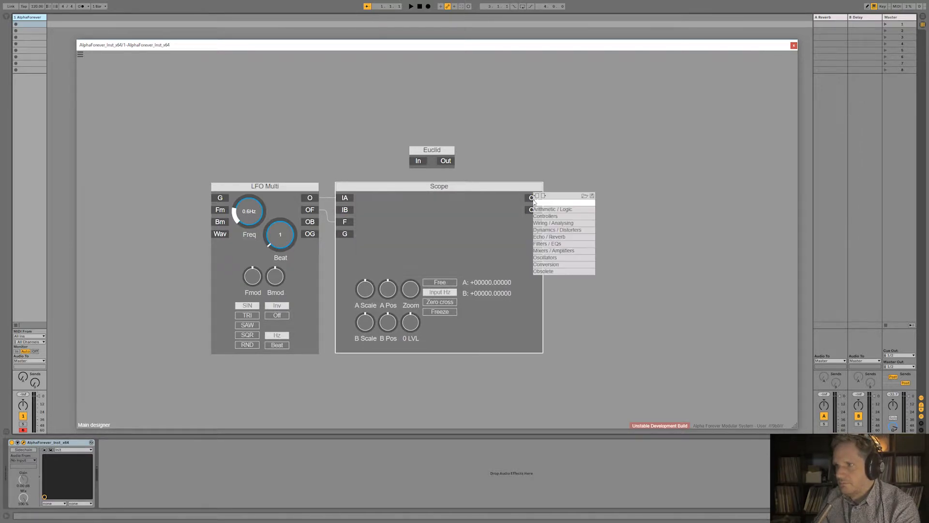
text(gain)
click(603, 209)
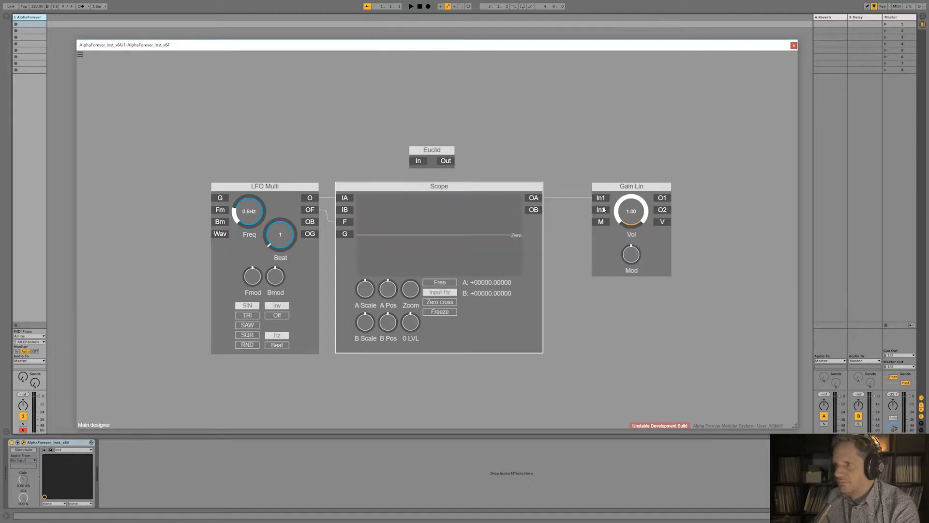
drag(632, 207, 645, 364)
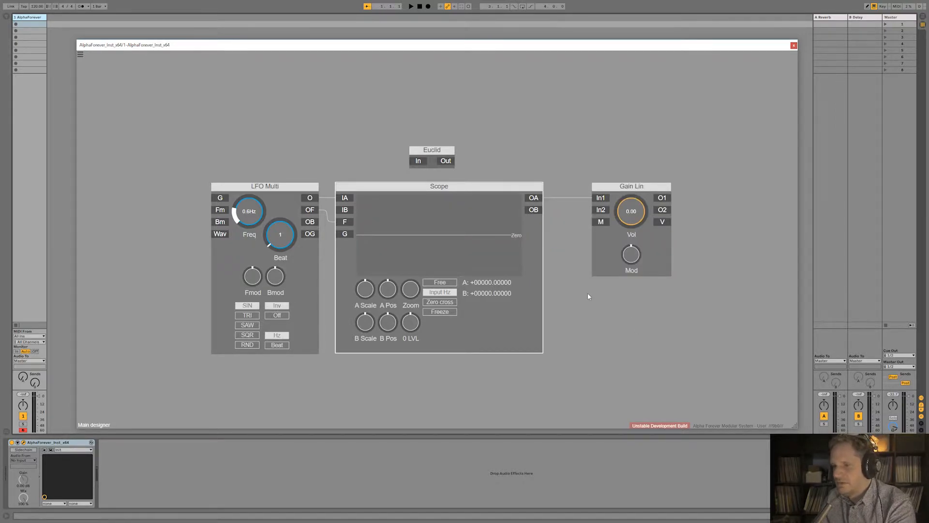
click(661, 198)
click(663, 210)
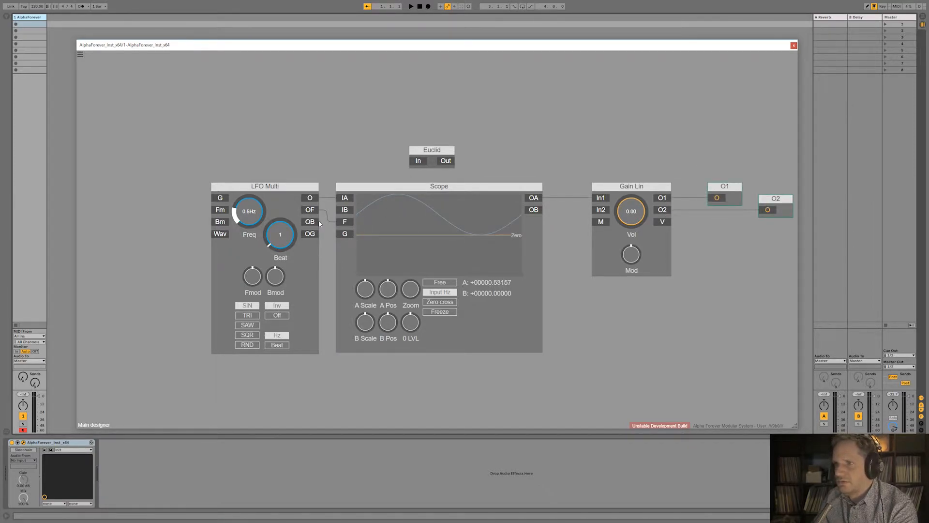
- Raise the LFO frequency to about 34.3 Hz and set its waveform to SAW
drag(252, 193, 257, 179)
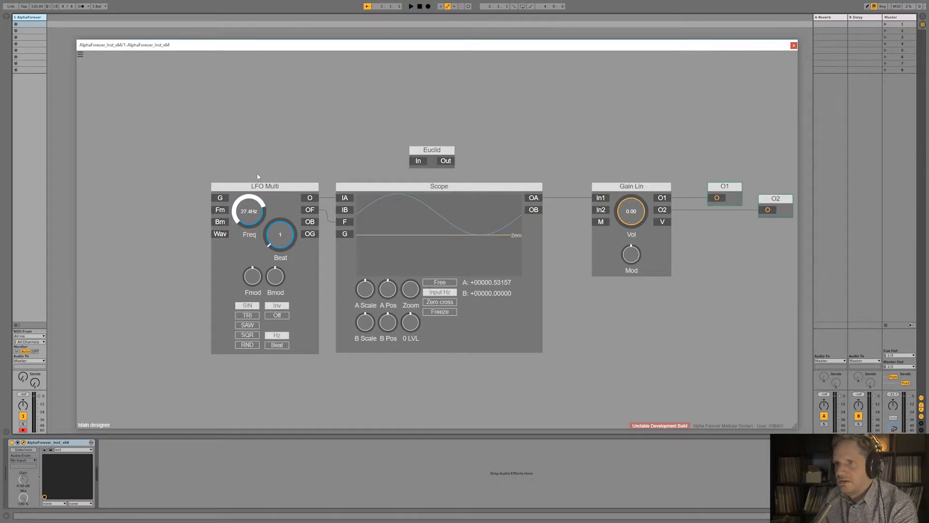
drag(257, 211, 257, 208)
drag(309, 154, 411, 149)
drag(363, 204, 353, 203)
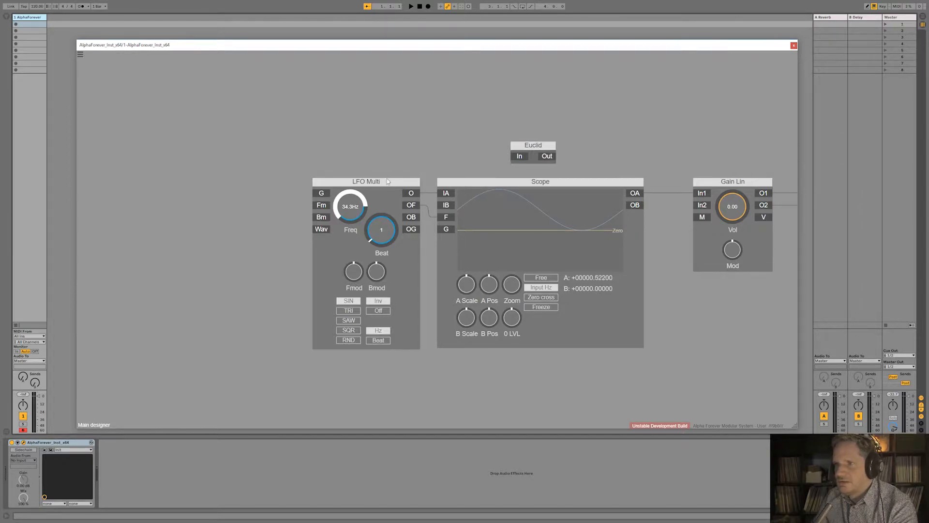
click(349, 320)
- Make room between the LFO and the Scope for a new designer named LFO2G, and set the LFO's inversion to Off
drag(412, 185, 219, 184)
scroll(275, 256, up, 1)
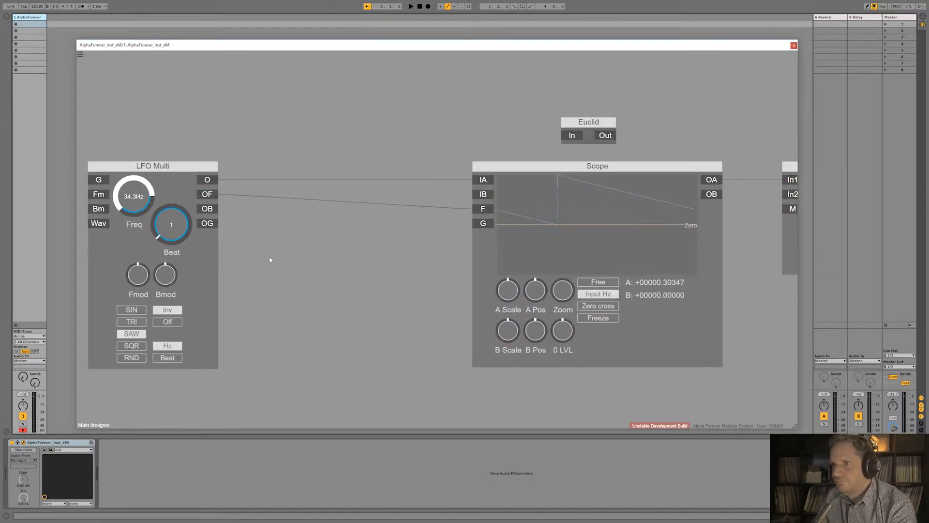
right_click(256, 238)
mouse_move(281, 260)
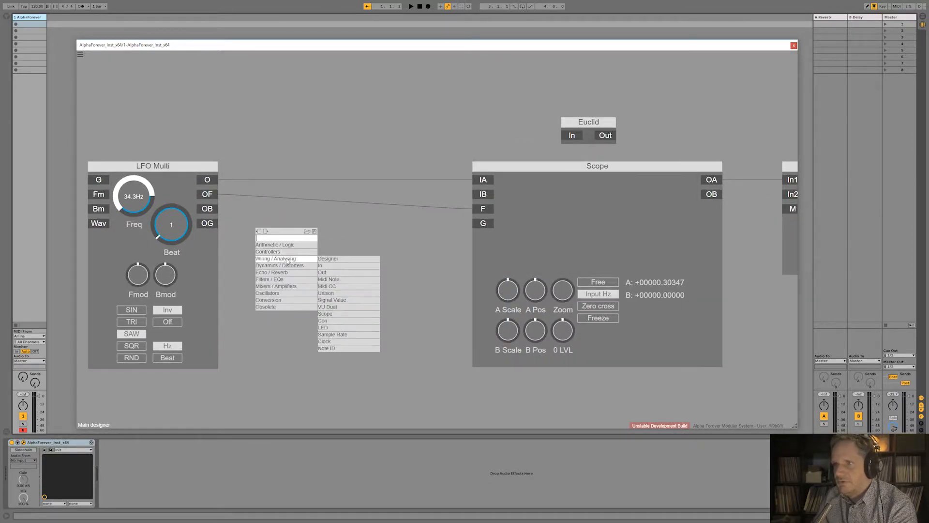
click(339, 261)
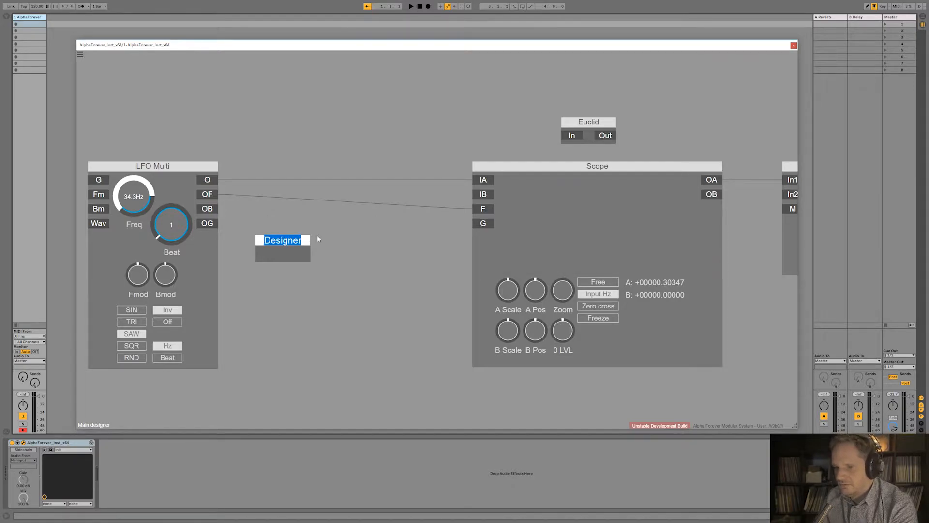
text(LFO2G)
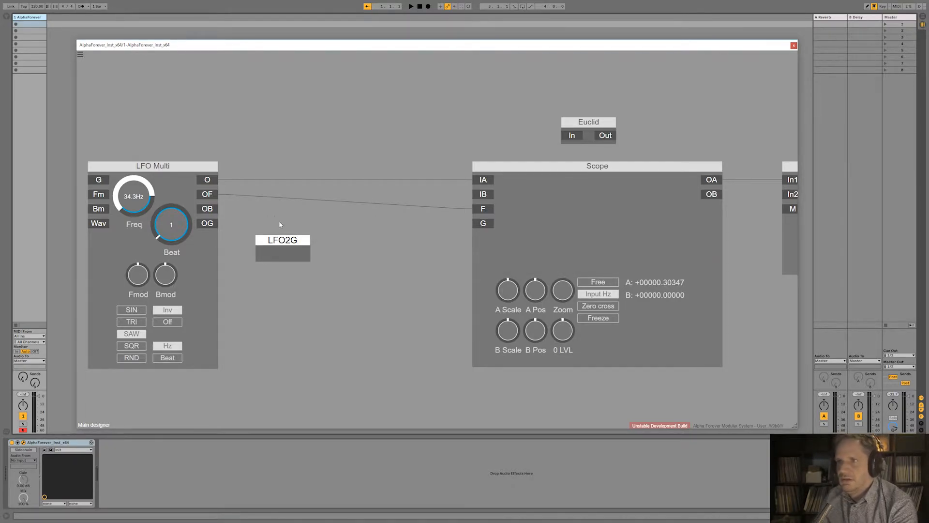
key(Return)
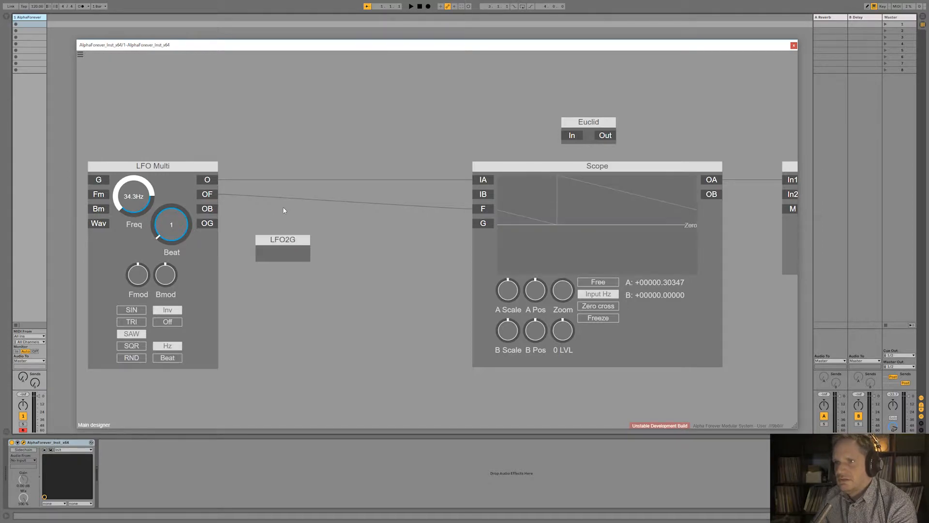
click(163, 325)
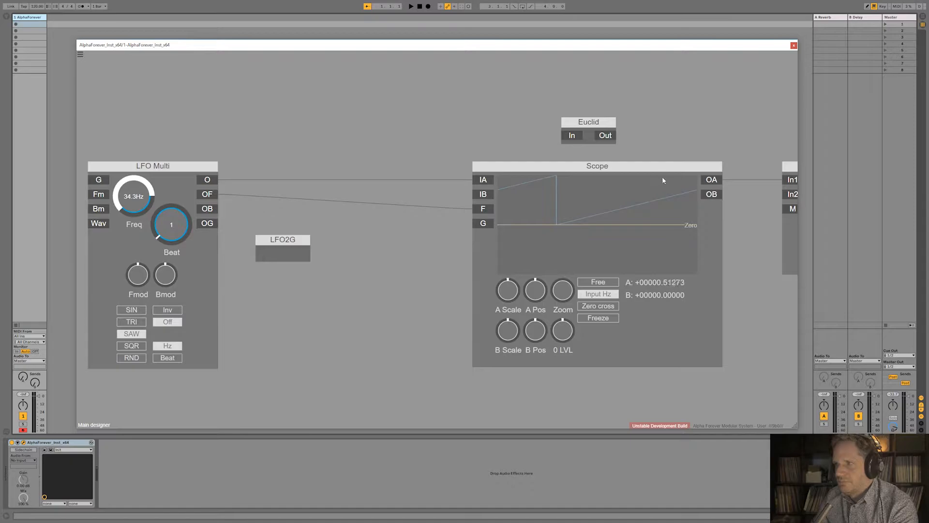
- Open the LFO2G designer and place an In module in it
double_click(278, 251)
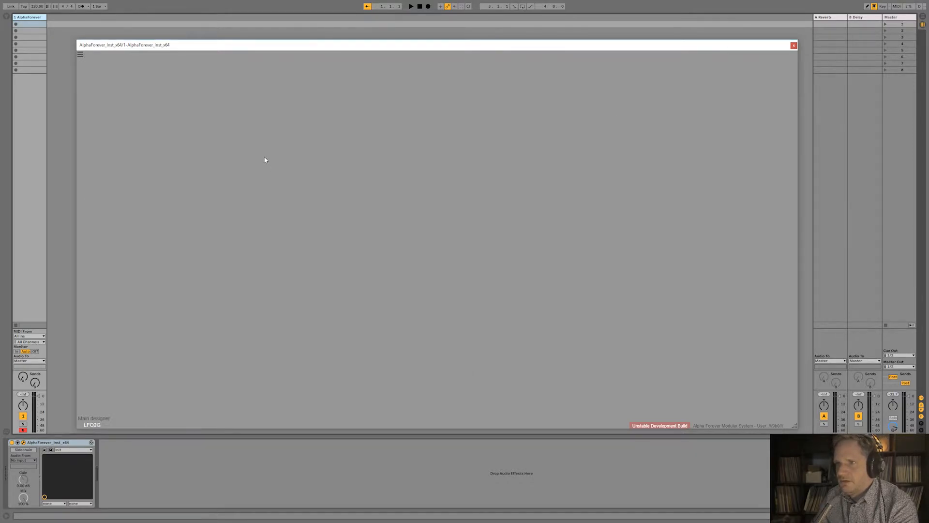
right_click(266, 160)
mouse_move(307, 186)
click(339, 186)
scroll(367, 185, up, 5)
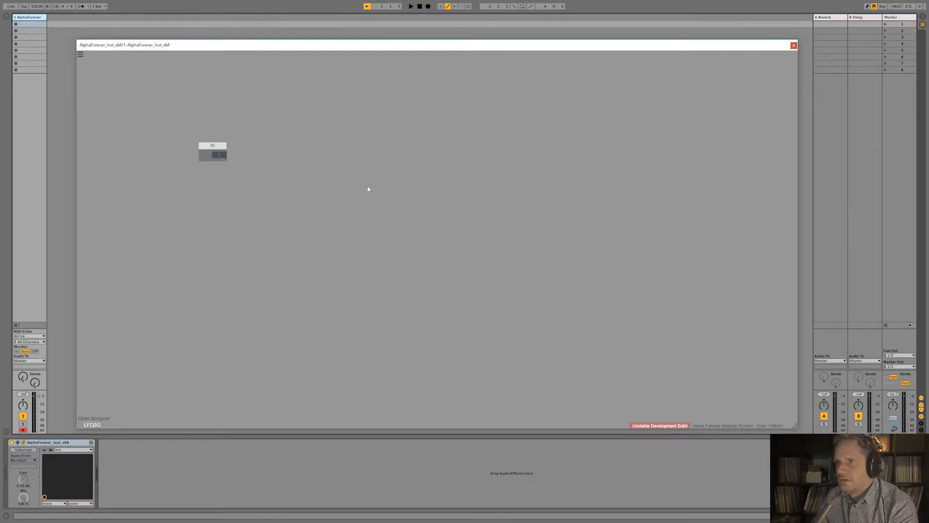
drag(127, 124, 244, 155)
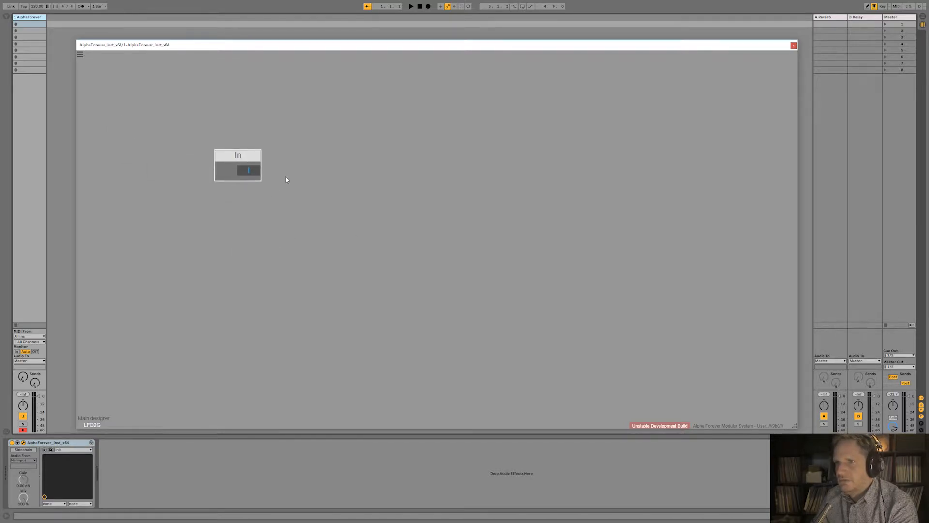
- Add an If < module with its A input fed by the In module, and place it further to the right
right_click(257, 168)
mouse_move(311, 183)
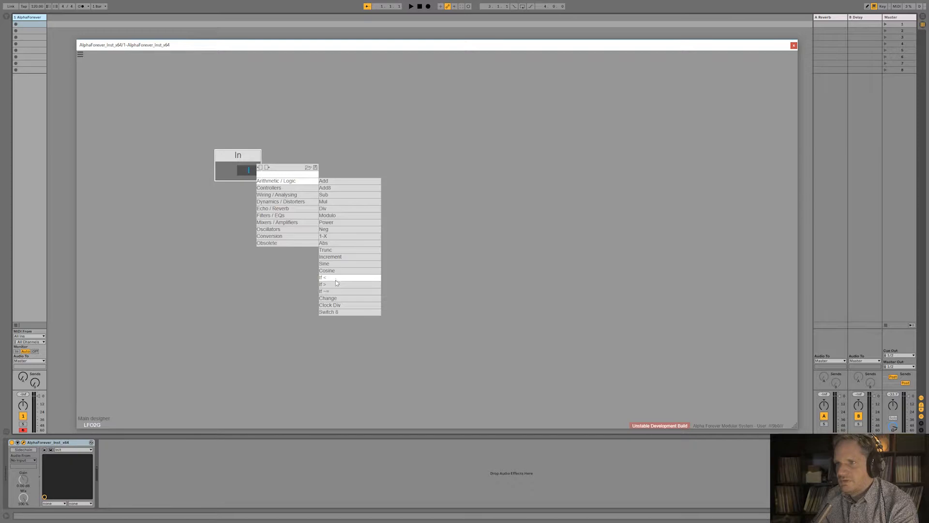
click(337, 278)
drag(352, 163, 448, 163)
- Add a Previous module wired between the In module and the B input of the If < module
right_click(313, 193)
mouse_move(346, 209)
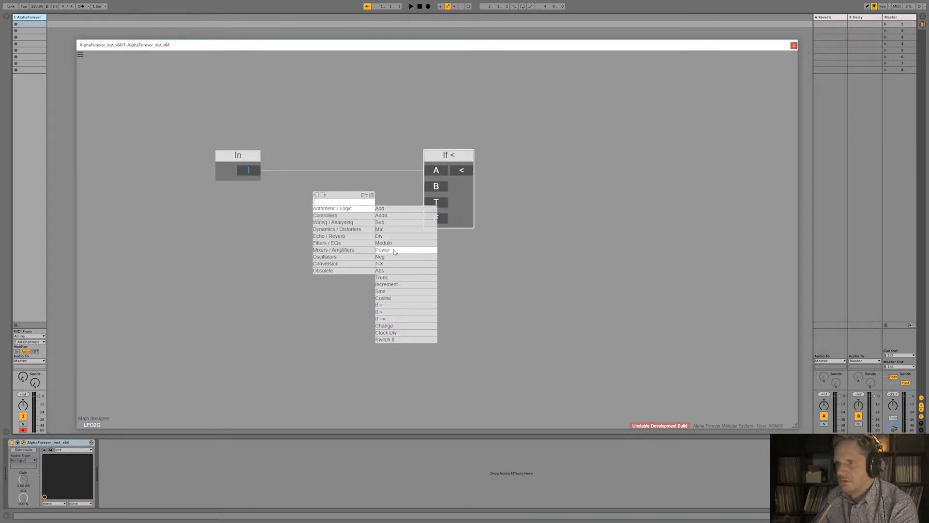
mouse_move(343, 237)
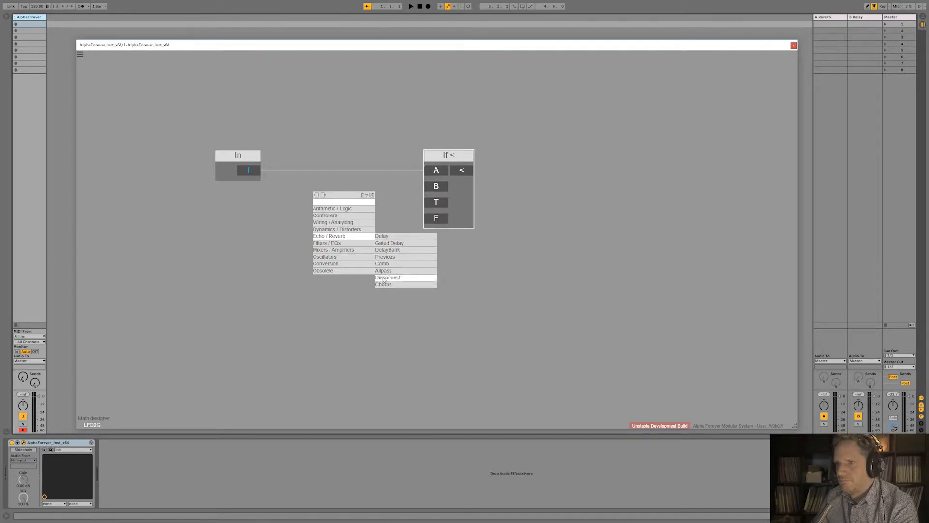
click(384, 257)
drag(250, 168, 438, 189)
drag(356, 207, 327, 178)
- Move the If < module further from Previous and feed its T input with a constant of 1
drag(450, 158, 526, 159)
drag(512, 202, 454, 204)
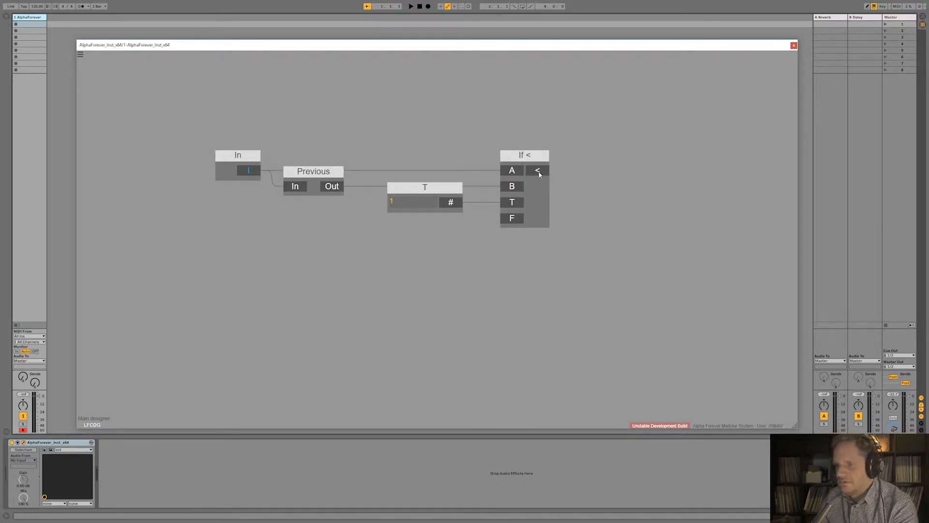
- Add an Out module fed by the If < module's output and return to the main designer
drag(538, 171, 612, 163)
text(Out)
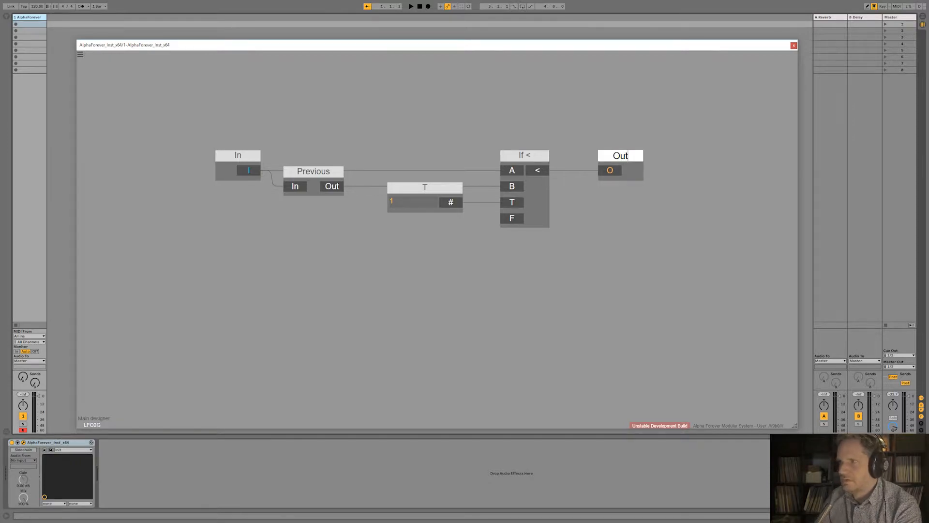
key(Return)
double_click(530, 132)
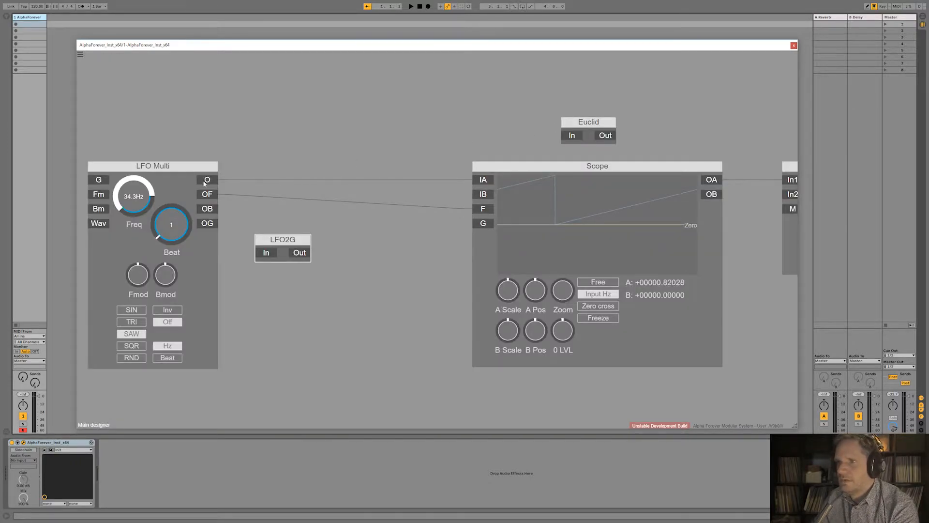
- Wire LFO Multi's O output through LFO2G to the Scope's G input and place LFO2G close to LFO Multi
mouse_move(208, 180)
mouse_down()
mouse_move(266, 252)
mouse_move(482, 224)
mouse_up()
key(Up)
key(Up)
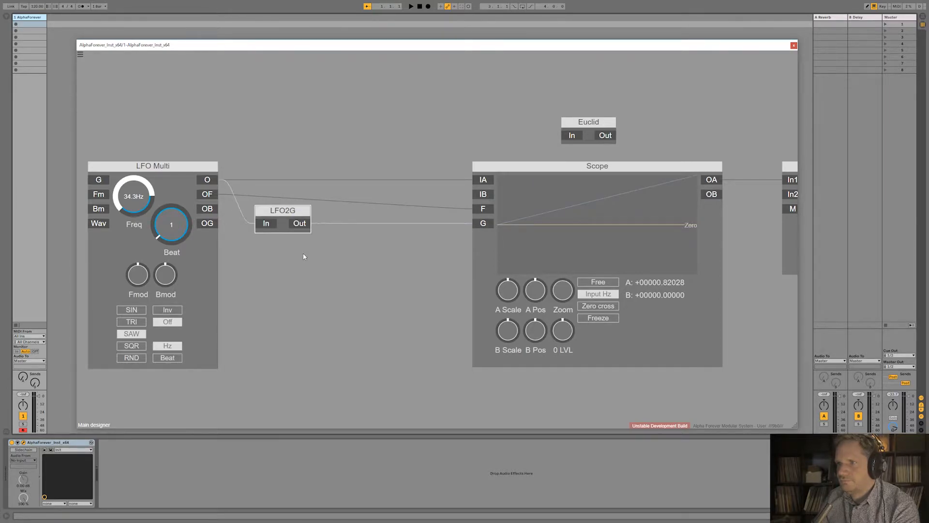
drag(300, 209, 280, 209)
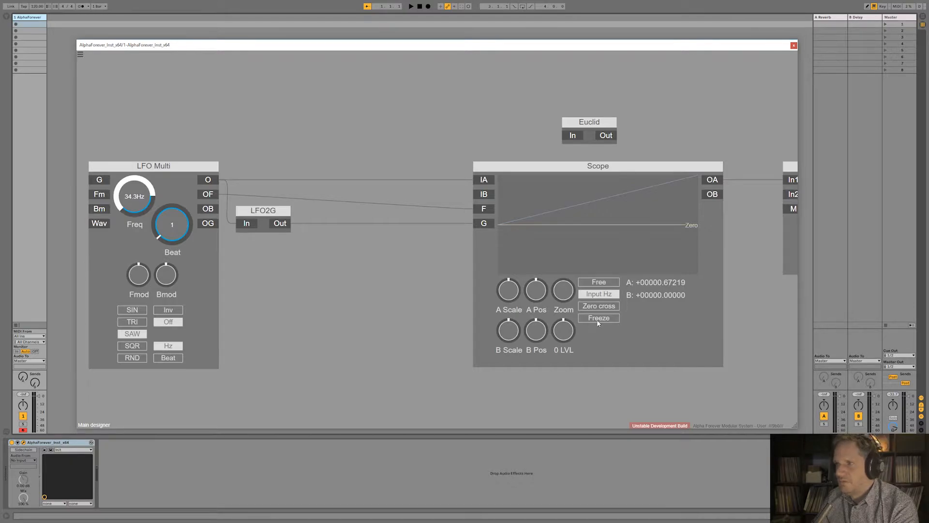
- Try the Scope's Zero cross mode and switch it back to Input Hz
click(598, 319)
click(605, 305)
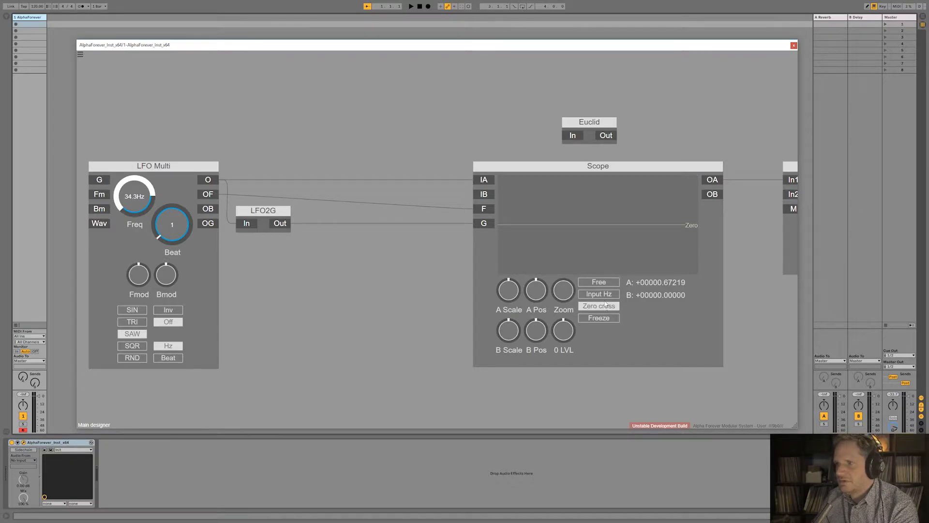
click(592, 296)
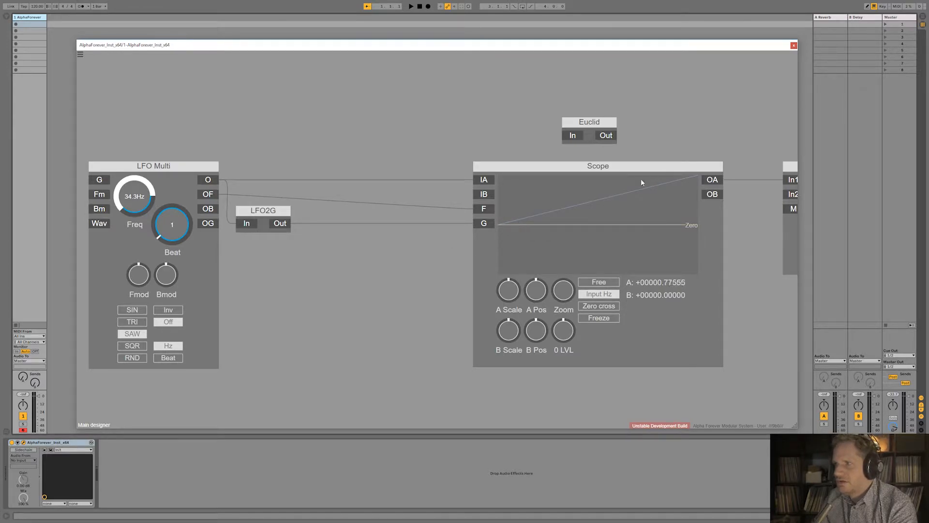
- Move the LFO Multi and LFO2G modules together away from the Scope to make room for more modules
drag(276, 213, 278, 211)
scroll(367, 208, down, 2)
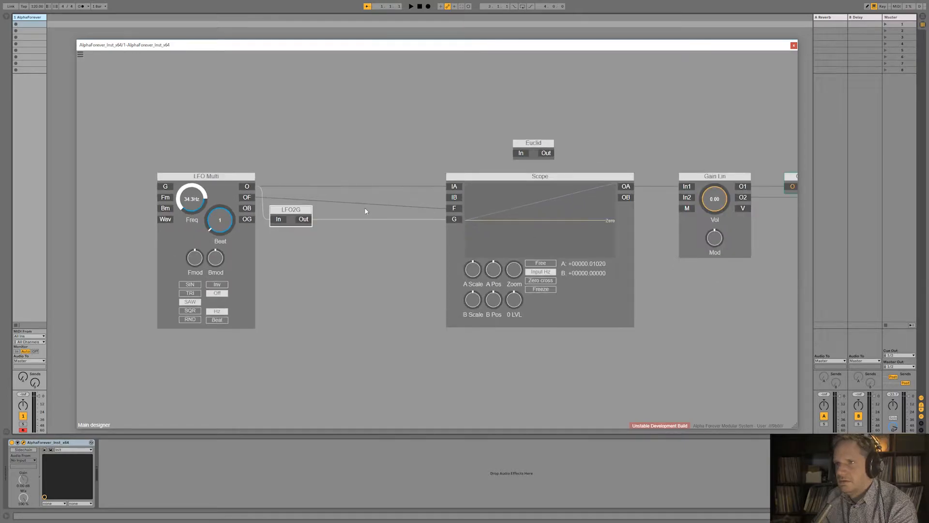
scroll(273, 173, up, 2)
drag(110, 143, 419, 411)
drag(307, 225, 167, 225)
drag(268, 204, 337, 184)
scroll(337, 183, down, 1)
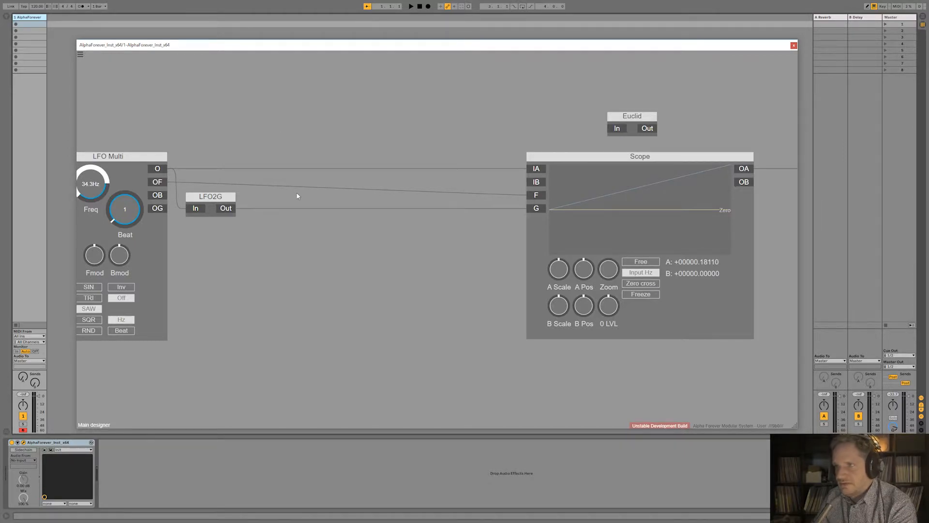
- Add a Mul module between LFO2G and the Scope
right_click(297, 155)
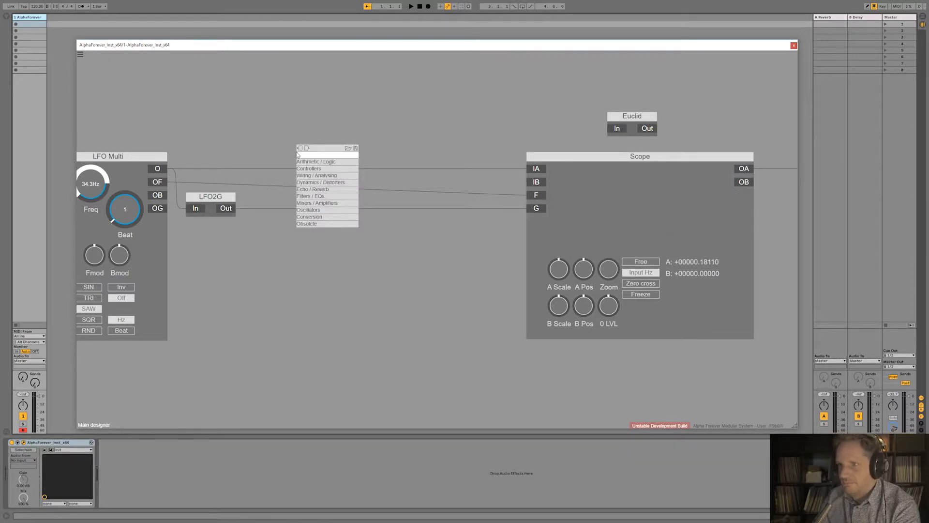
text(div)
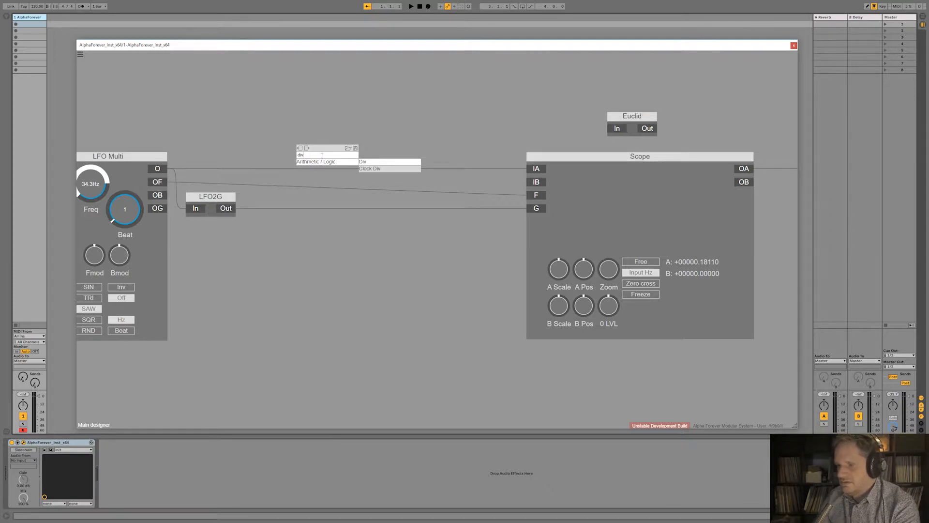
key(BackSpace)
key(BackSpace)
key(BackSpace)
text(mul)
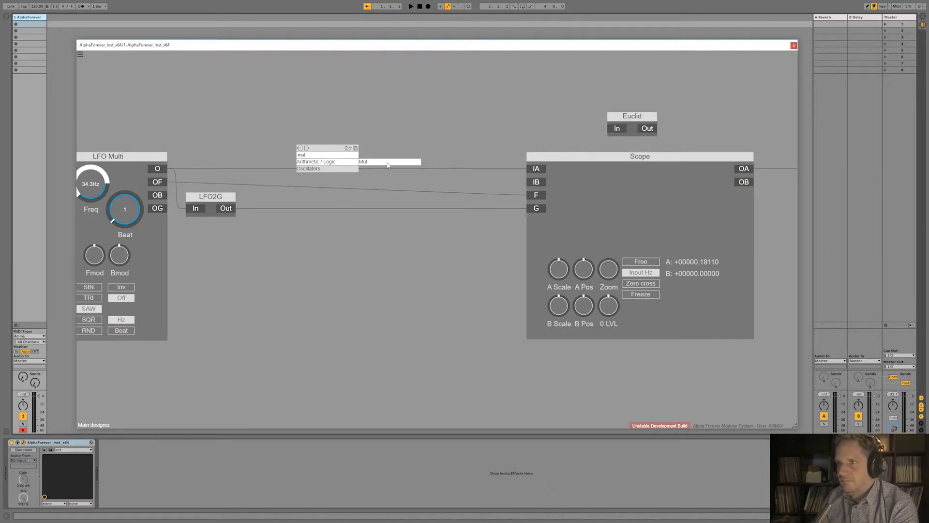
click(387, 165)
- Feed the Mul module's A input from LFO Multi's O output and its B input with a constant of 16
drag(158, 168, 353, 157)
double_click(344, 182)
text(6)
- Widen the gap before the Scope and add a Trunc module fed by the Mul output
drag(179, 151, 577, 386)
drag(500, 164, 433, 180)
double_click(433, 181)
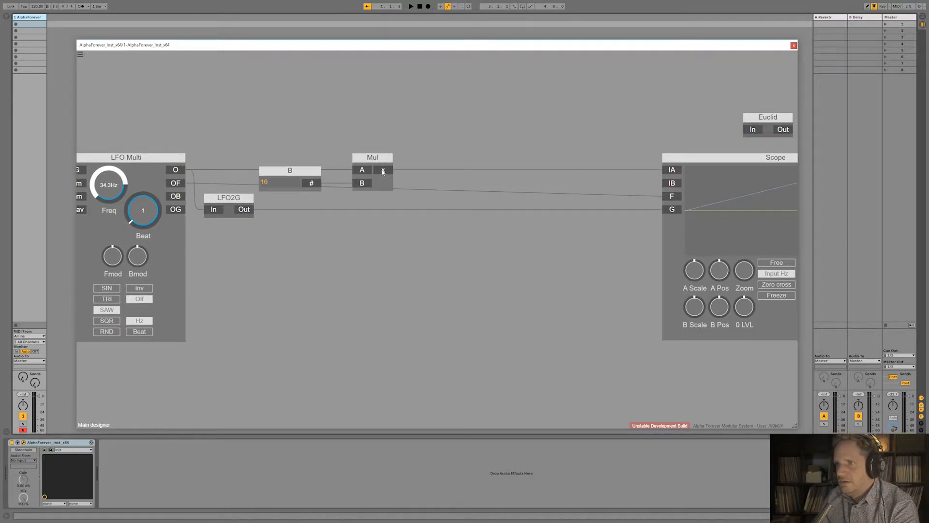
text(trunc)
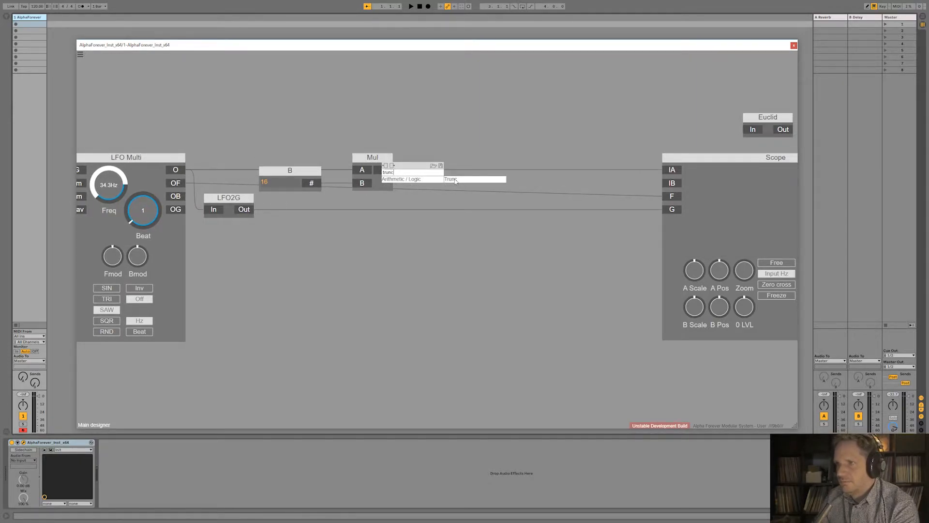
key(Return)
drag(555, 172, 442, 188)
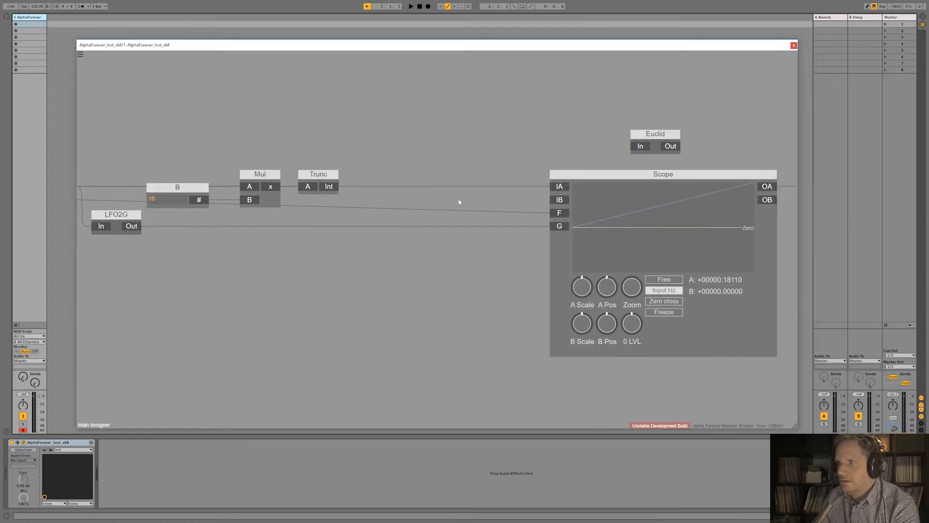
- Add a Div module that divides the Trunc output by the constant 16 and feeds the Scope's IA input
double_click(330, 187)
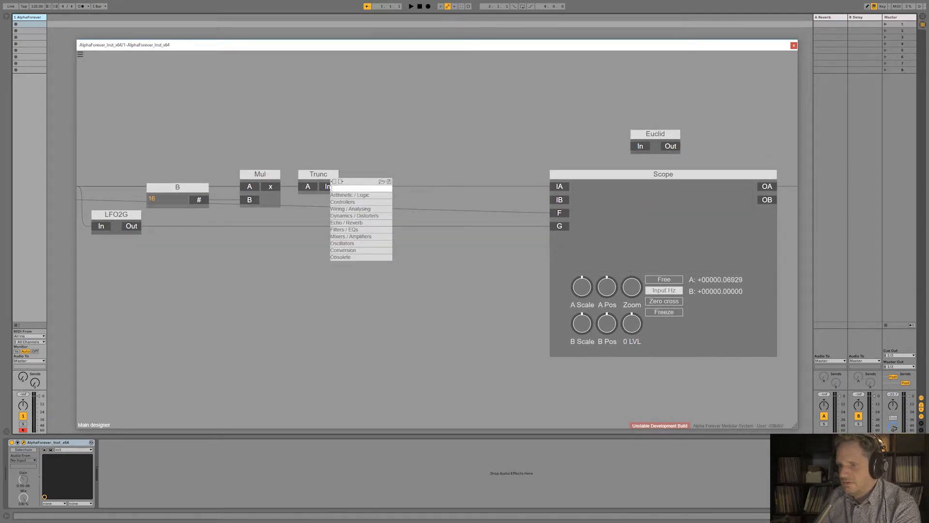
text(div)
key(Return)
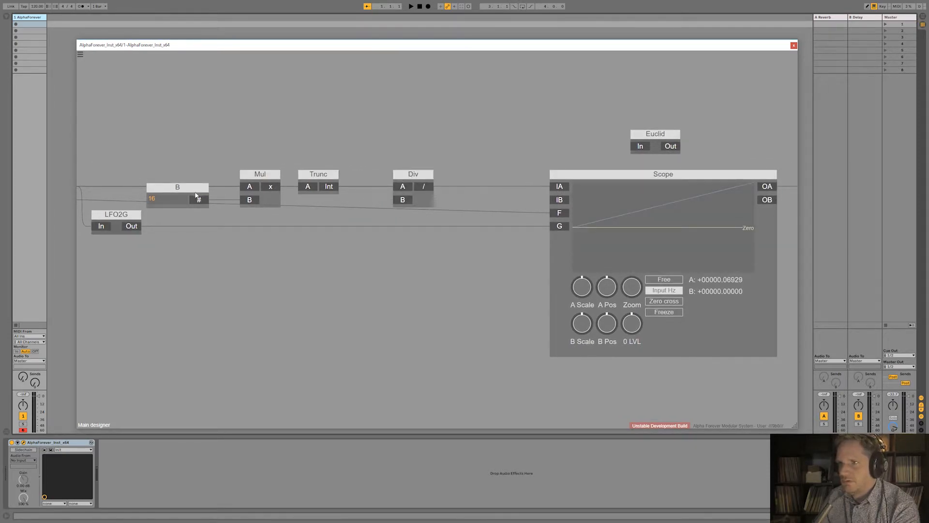
drag(342, 206, 403, 200)
drag(530, 187, 560, 188)
- Move the constant, Mul, Trunc and Div modules closer to LFO Multi, with the constant aligned above LFO2G
drag(416, 177, 387, 178)
drag(326, 146, 474, 141)
drag(311, 164, 581, 226)
drag(420, 173, 365, 173)
drag(240, 156, 317, 279)
click(408, 231)
- Insert a Con module into the wire feeding the Scope's F input and place it right beside the Scope
right_click(705, 209)
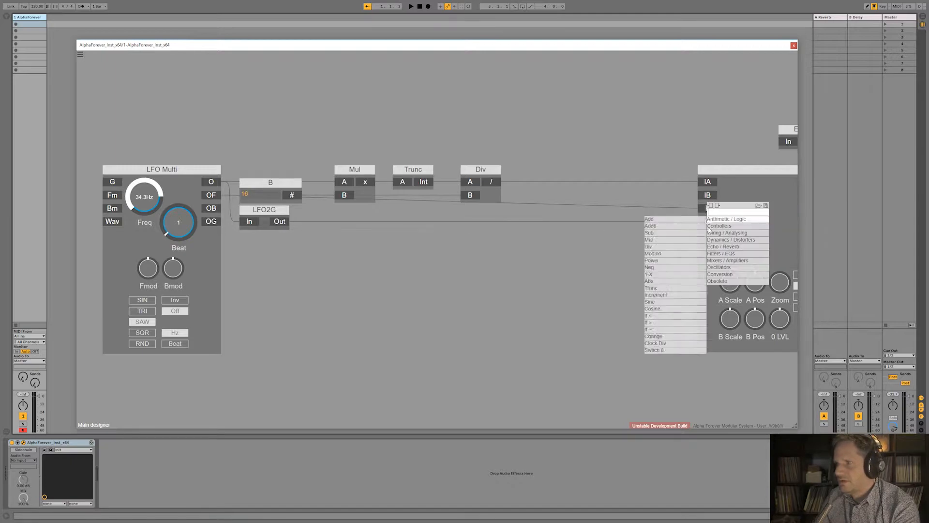
mouse_move(729, 233)
click(665, 296)
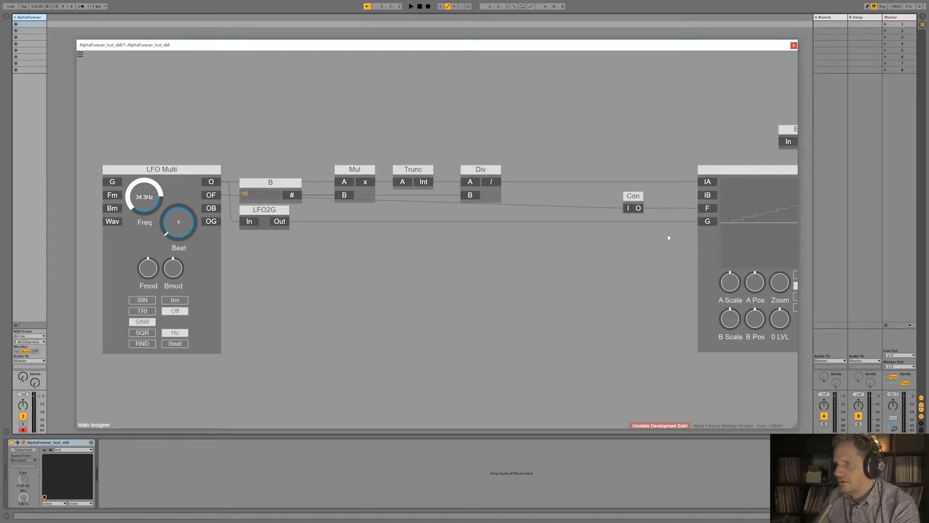
drag(625, 211, 673, 208)
drag(656, 248, 345, 243)
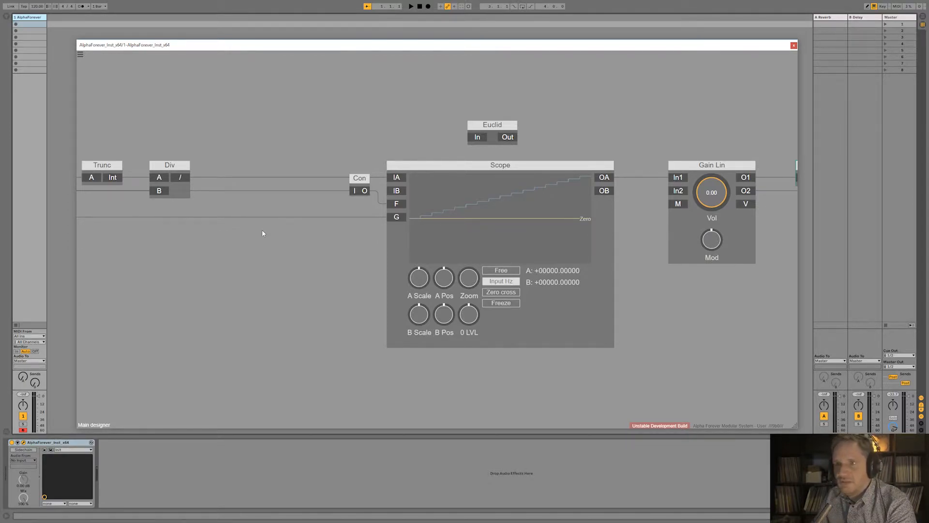
- Move the Div module away from Trunc, closer to the Scope
drag(224, 242, 355, 253)
scroll(372, 251, down, 2)
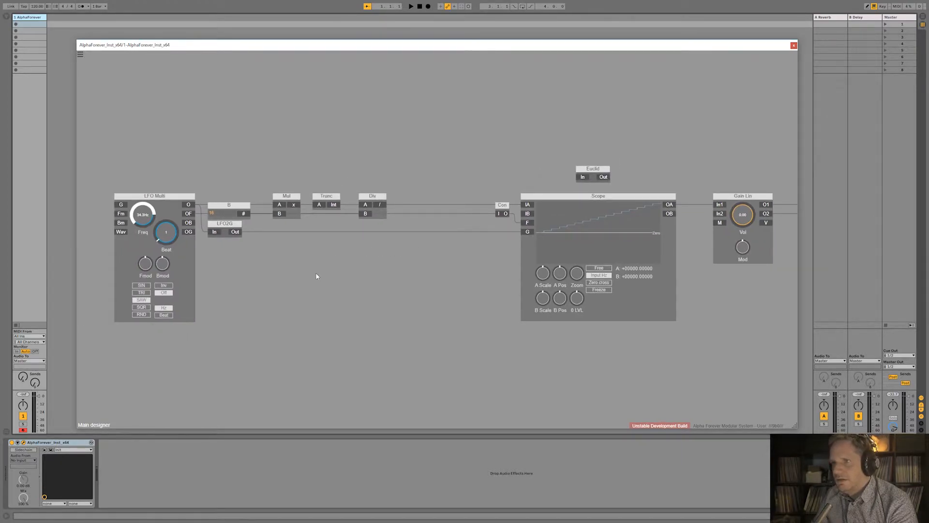
drag(372, 196, 445, 196)
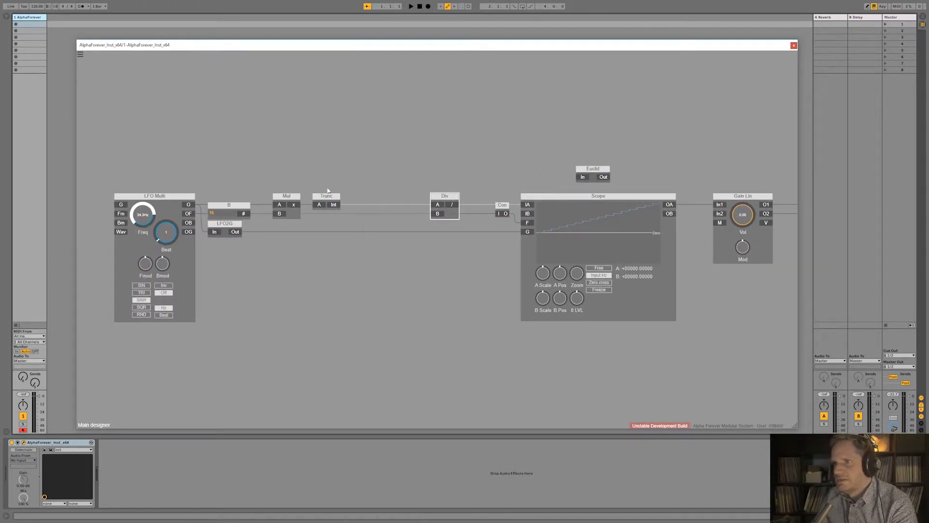
- Add a Knob module named Beats and place it directly below LFO2G
right_click(251, 259)
text(kno)
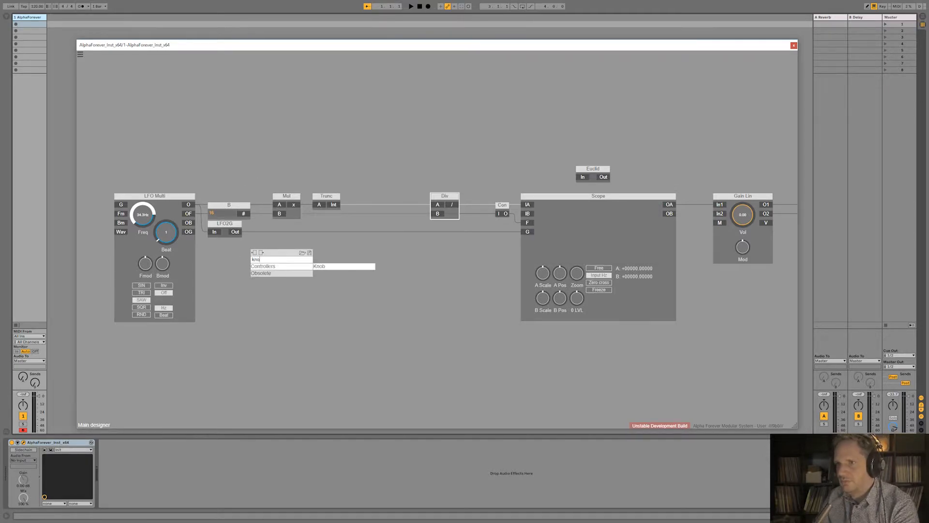
click(322, 266)
text(Beats)
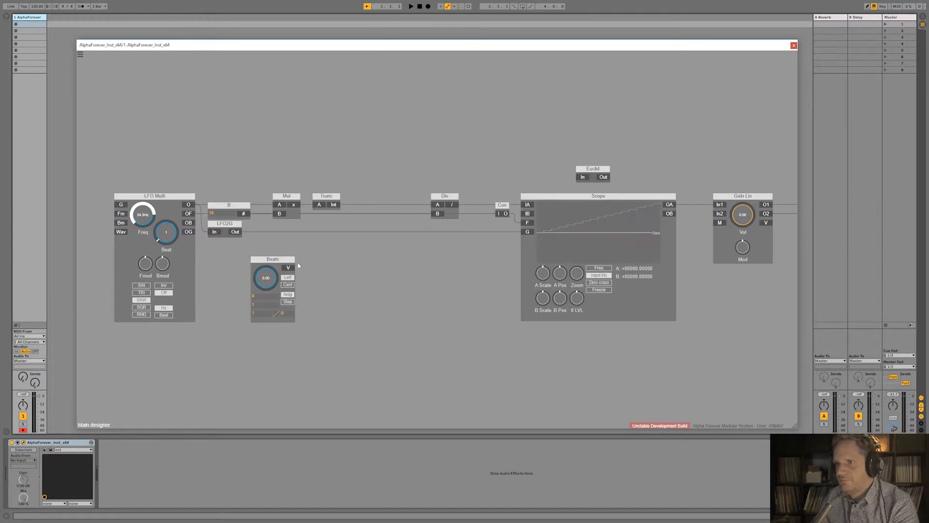
drag(299, 265, 250, 236)
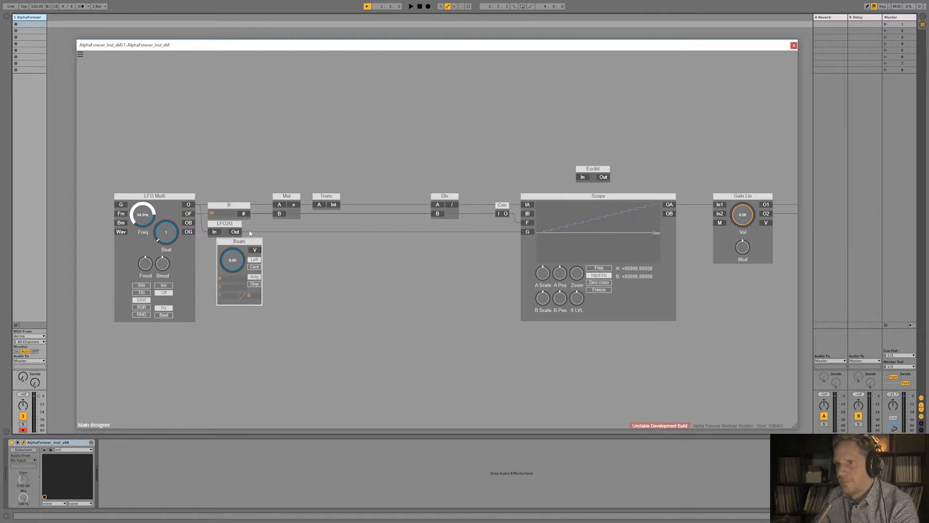
key(Left)
click(330, 269)
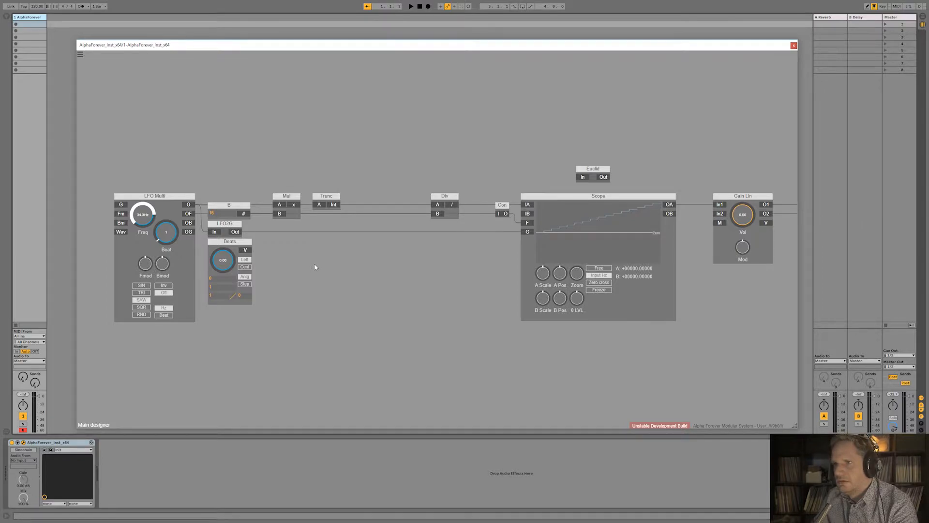
- Add a second Div module below Mul, with A fed by the constant 16 and B by the Beats knob
right_click(296, 257)
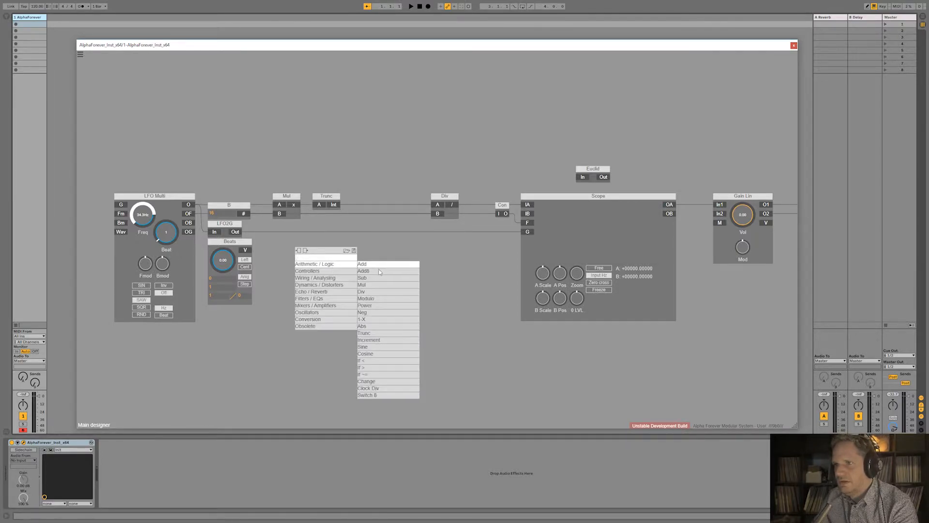
click(370, 289)
drag(246, 214, 301, 266)
drag(245, 250, 271, 234)
click(284, 201)
key(l)
click(329, 248)
drag(340, 262, 288, 286)
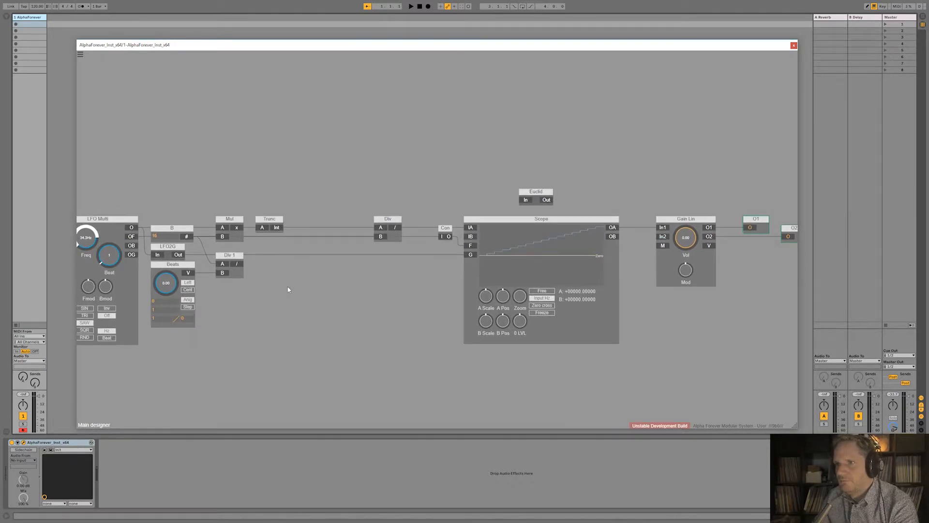
- Add a Modulo module below Trunc, with A fed by Trunc's Int output and B by the second Div module
right_click(242, 267)
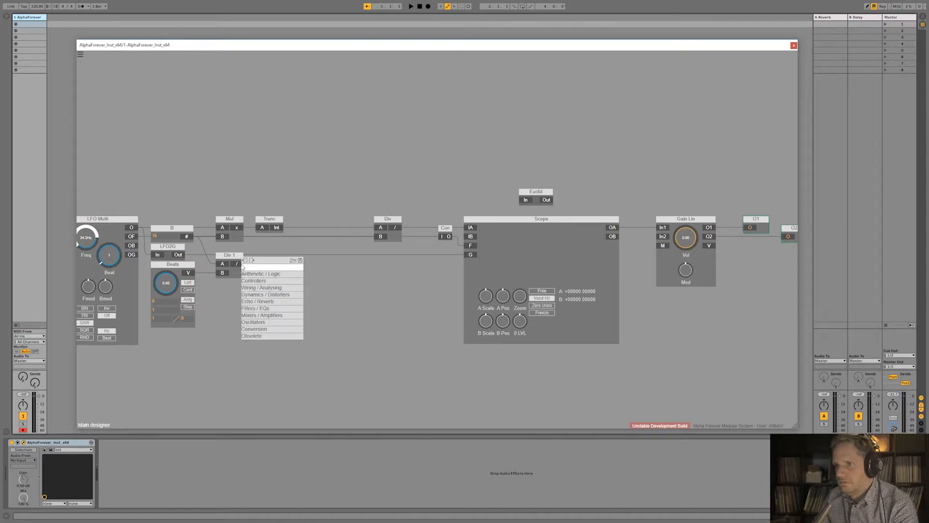
text(mod)
click(322, 274)
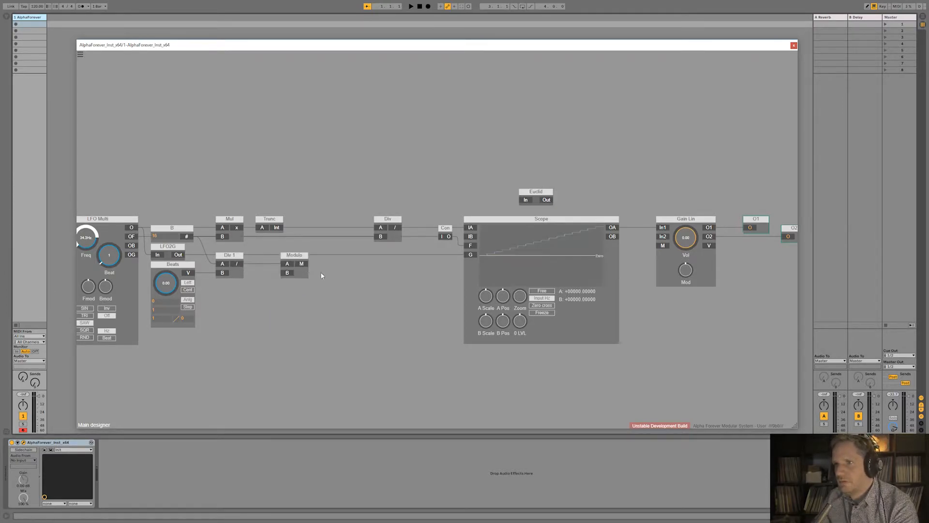
drag(298, 258, 320, 258)
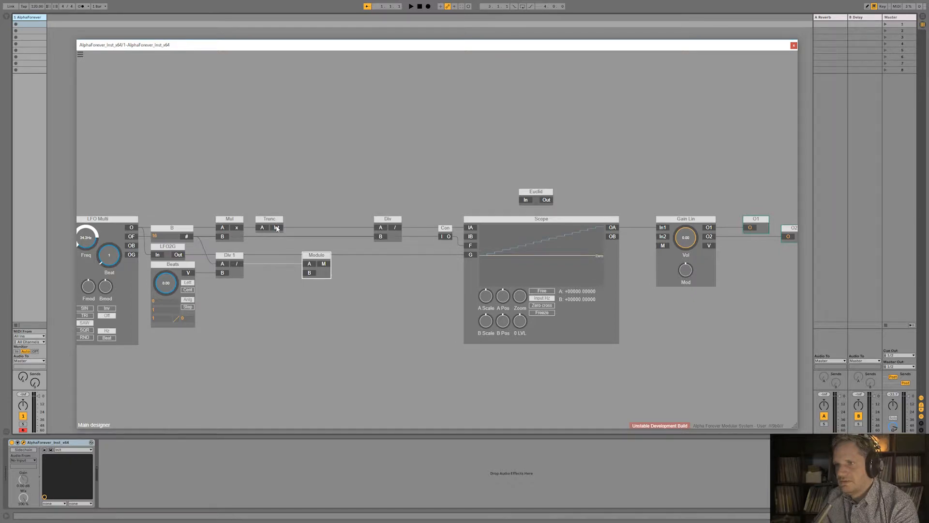
mouse_move(237, 264)
mouse_down()
mouse_move(307, 274)
mouse_move(308, 250)
mouse_up()
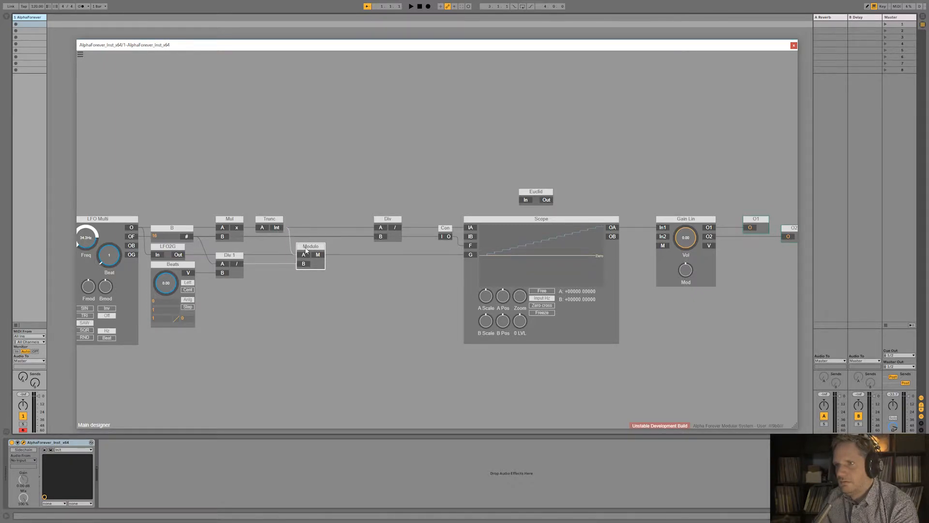
- Add a second Trunc module fed by the Modulo output and place it directly beside Modulo
right_click(337, 287)
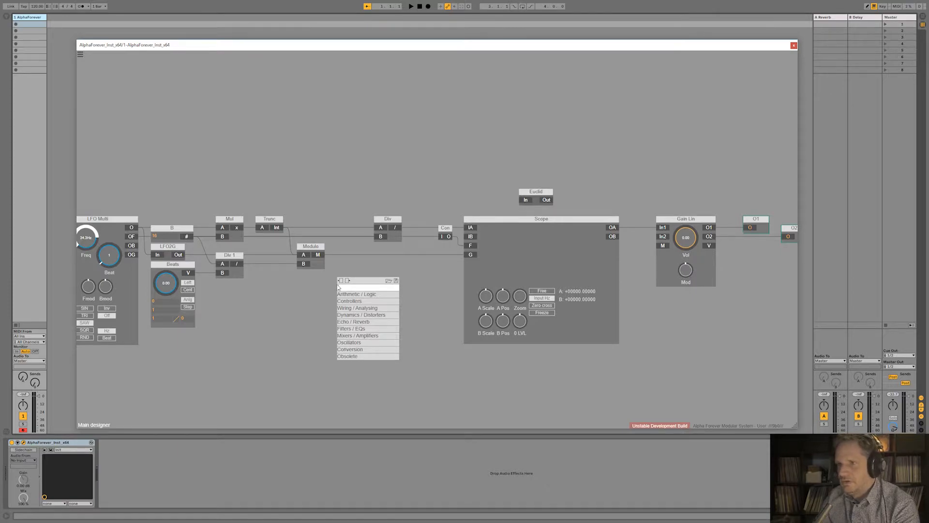
text(tru)
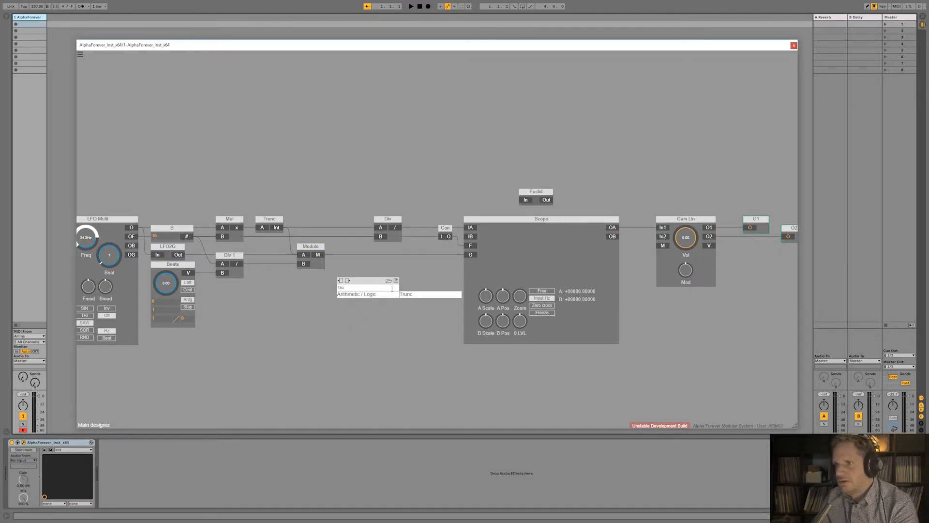
click(406, 294)
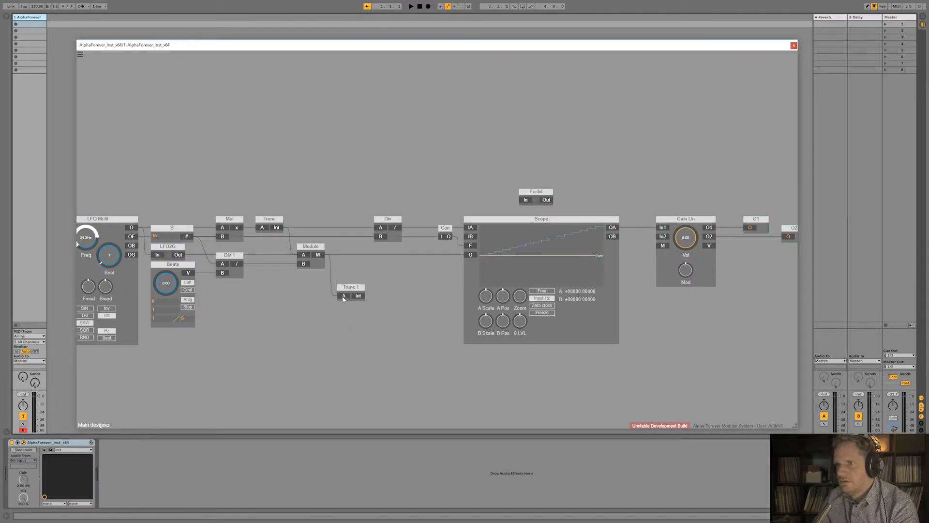
drag(344, 290, 349, 249)
click(373, 291)
- Add an If > module after the second Trunc module, with A fed by Trunc 1's Int output
right_click(366, 252)
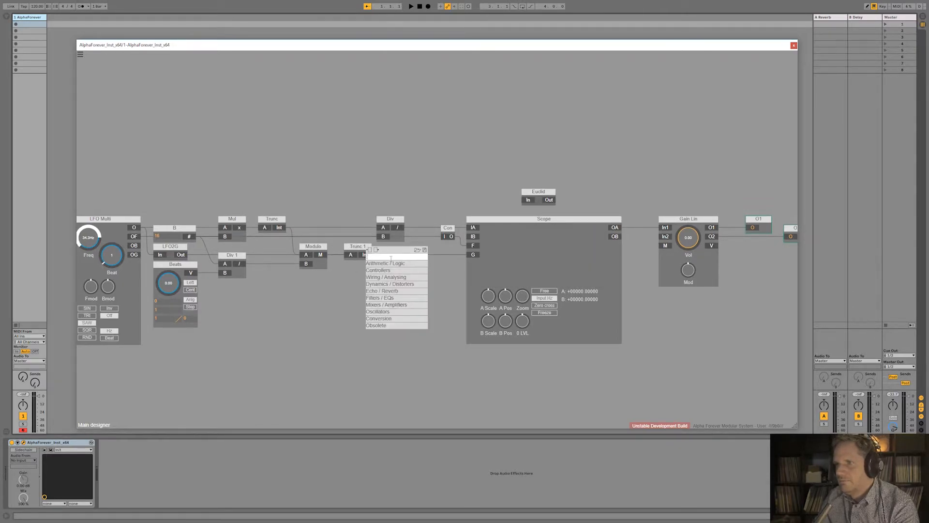
mouse_move(387, 264)
click(442, 368)
drag(400, 280, 301, 297)
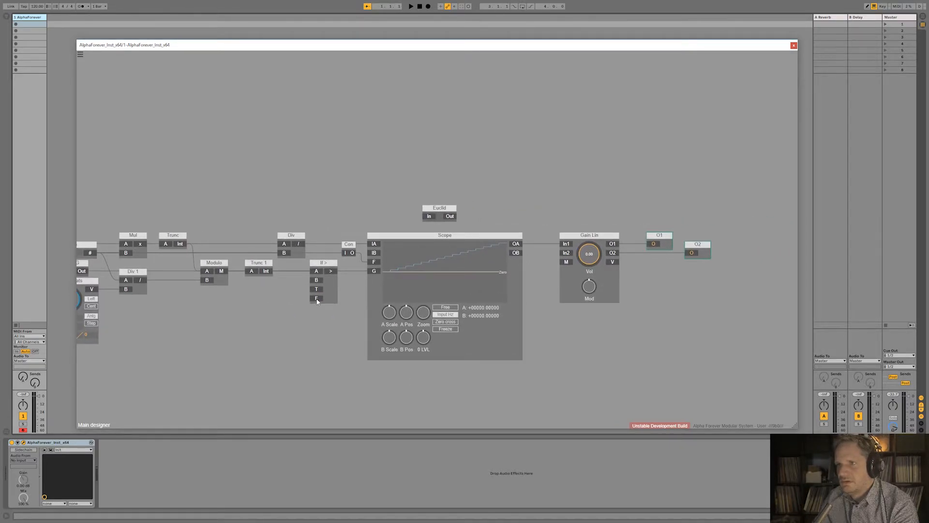
- Add a constant of 1 to the F input of If > and wire the If > output to Scope's IB input
double_click(317, 299)
click(265, 262)
shift+click(267, 290)
key(l)
click(325, 286)
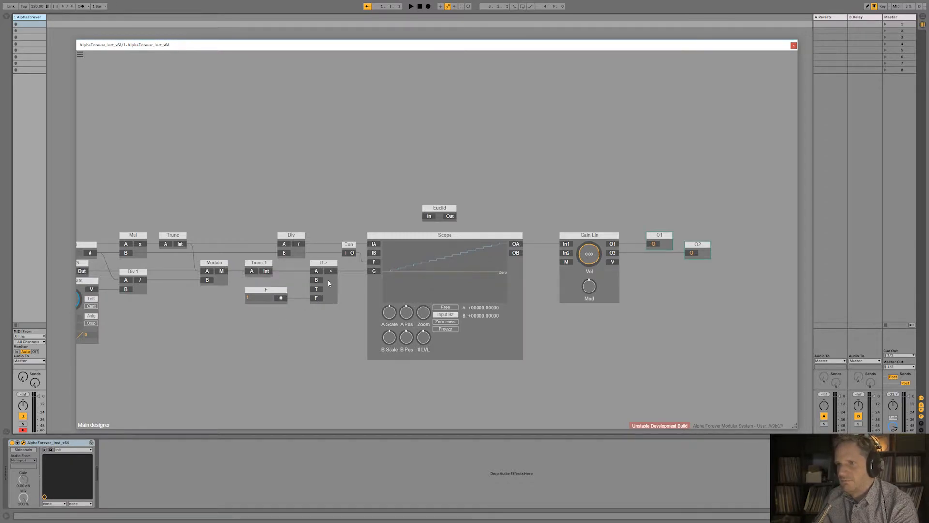
drag(374, 255, 373, 254)
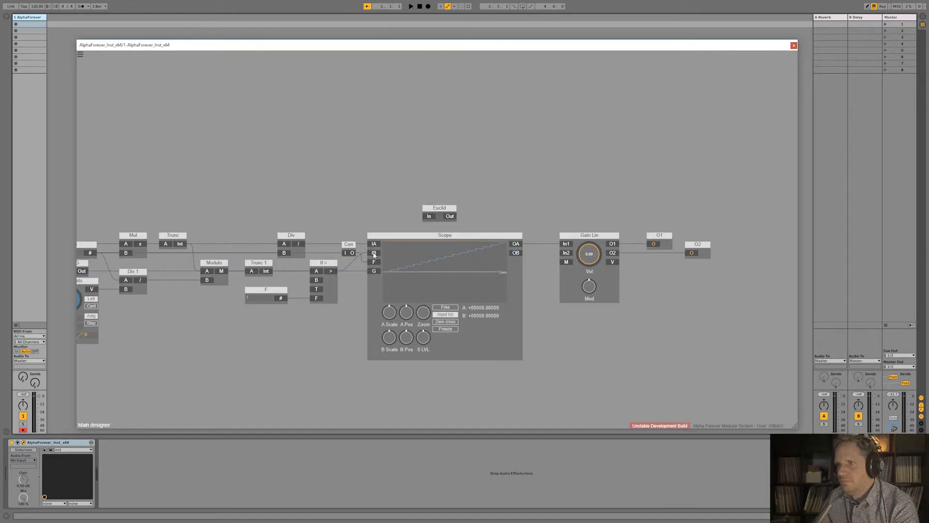
- Set the Beats knob's range to a maximum of 16 and a minimum of 1
drag(252, 339, 391, 351)
click(197, 338)
text(16)
key(Return)
click(207, 327)
text(1)
click(291, 331)
- Switch the Beats knob to stepped mode and set it to 10
drag(210, 321, 202, 285)
click(230, 334)
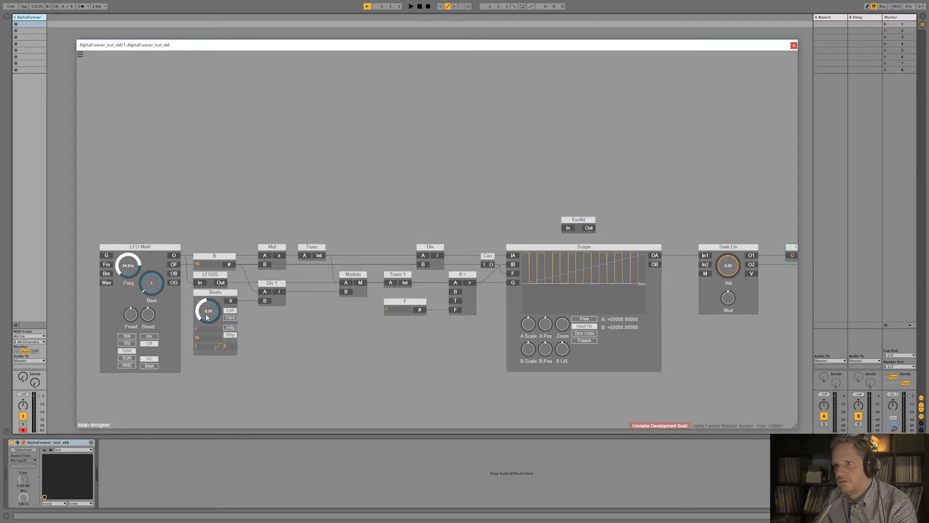
mouse_move(202, 336)
mouse_down()
mouse_move(200, 303)
mouse_move(194, 346)
mouse_move(194, 325)
mouse_up()
drag(335, 347, 303, 344)
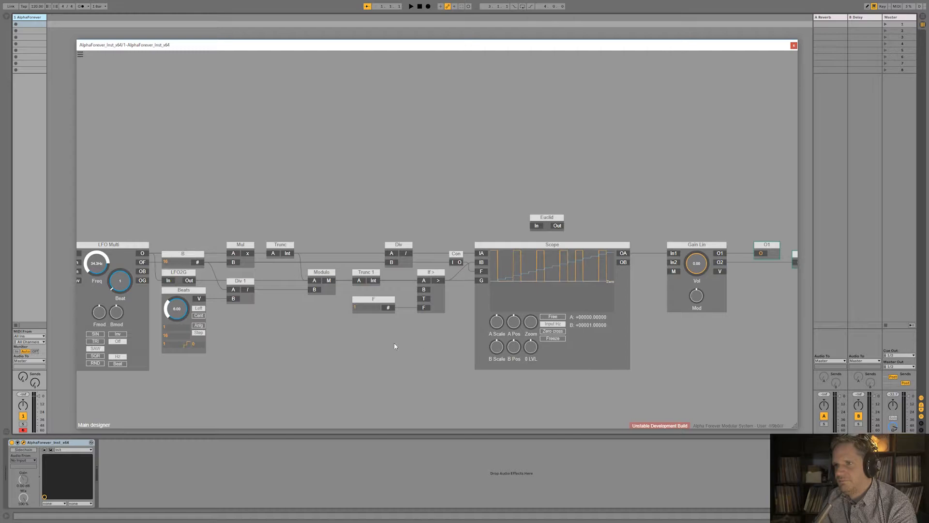
drag(176, 305, 196, 312)
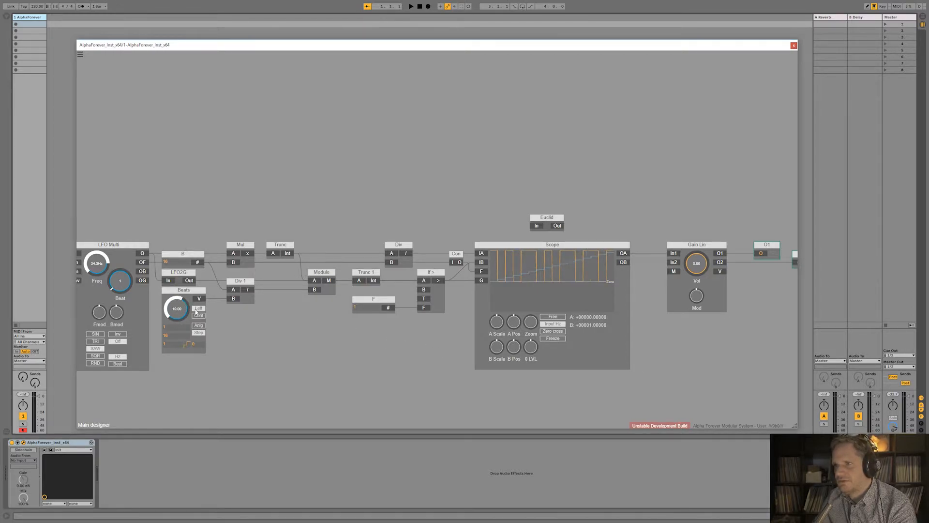
- Add a Change module above Modulo, fed by the first Trunc's Int output, and wire its T output to Scope's IA input
right_click(322, 199)
text(chan)
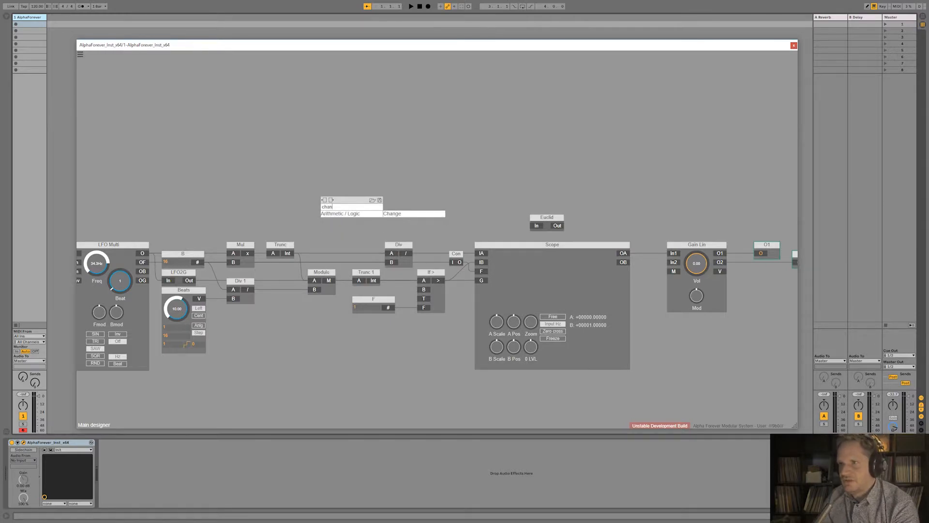
click(393, 213)
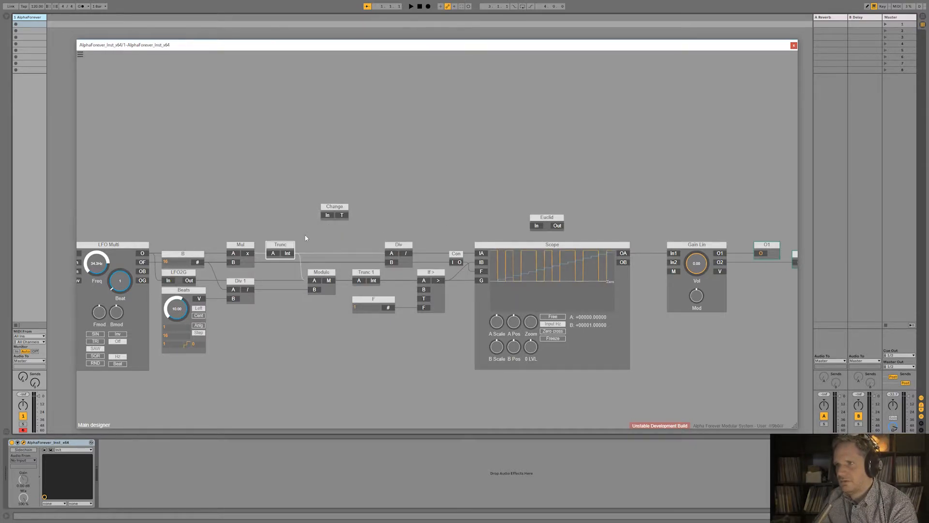
drag(315, 224, 328, 216)
drag(429, 236, 482, 253)
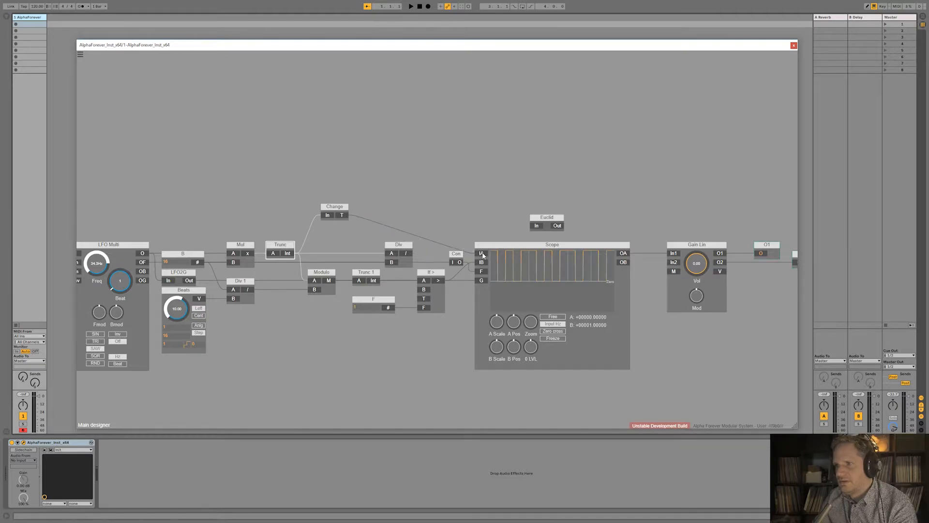
- Reduce the Scope's B Scale to about half the A trace's height and compare the two traces
scroll(507, 221, up, 5)
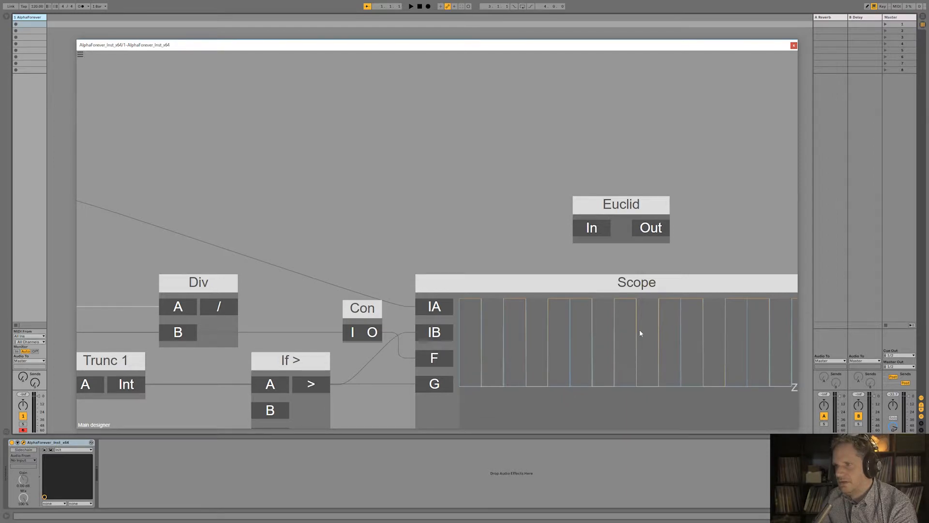
scroll(406, 224, down, 2)
drag(400, 366, 405, 284)
drag(451, 355, 452, 368)
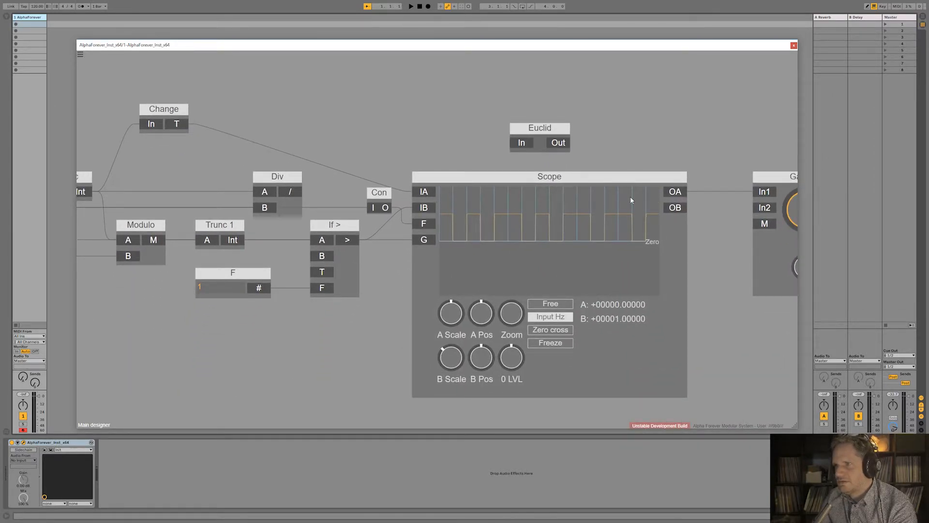
scroll(386, 320, up, 4)
scroll(386, 319, down, 5)
drag(319, 339, 419, 328)
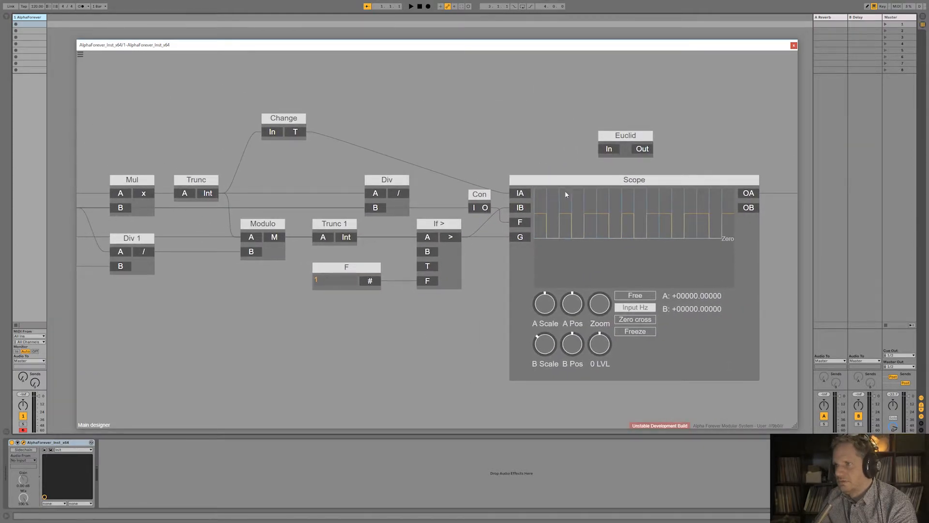
- Move Con, Scope, Euclid, Gain Lin and the two outputs farther from If > to make room for another module
drag(296, 120, 277, 120)
drag(456, 126, 741, 362)
scroll(293, 120, down, 4)
shift+click(315, 165)
drag(353, 159, 452, 159)
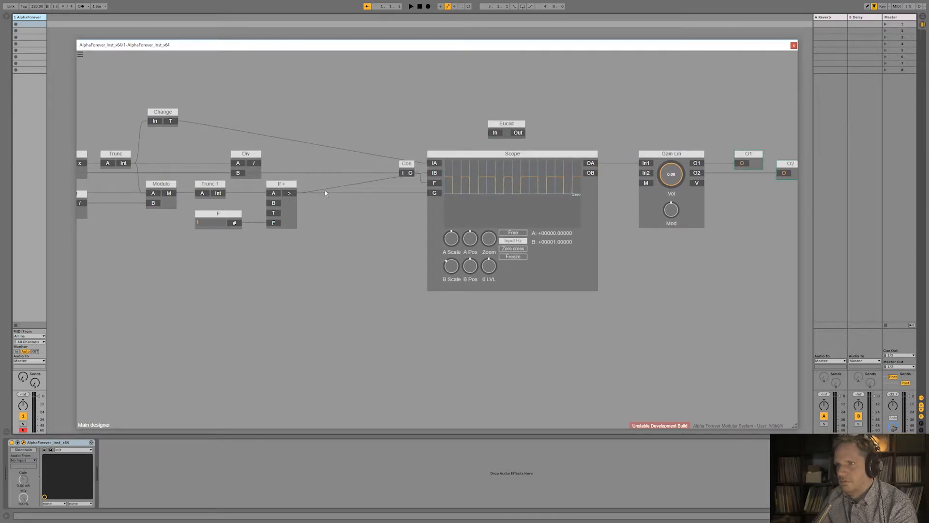
- Add a second Mul module after If >, with A fed by If > and B by Change's T output, and send its result to Scope IB
click(291, 195)
right_click(290, 193)
text(mul)
click(369, 200)
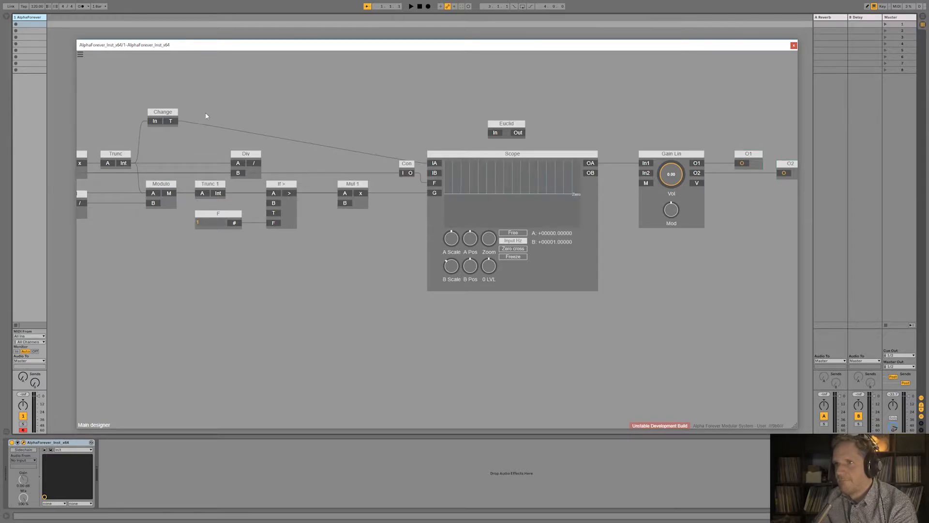
drag(172, 122, 346, 204)
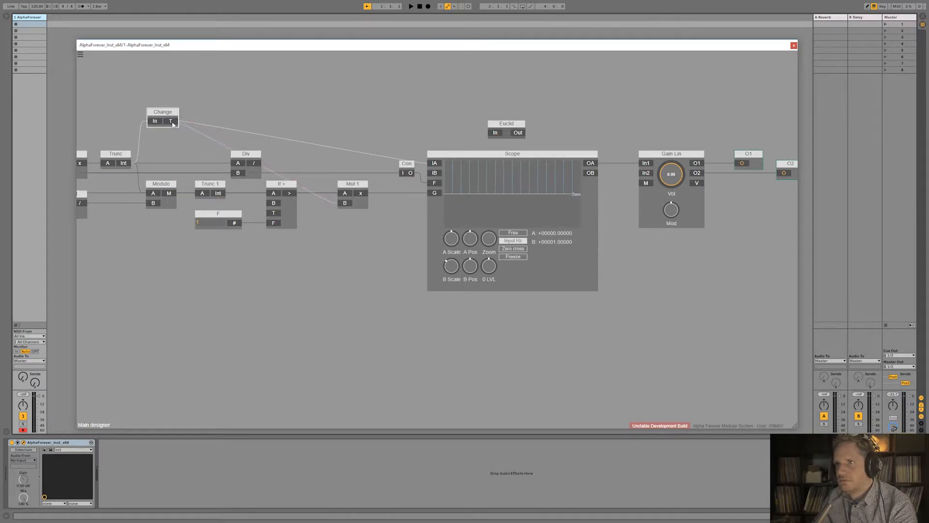
drag(433, 182, 434, 182)
drag(354, 187, 327, 187)
drag(358, 170, 425, 184)
- Try the Beats knob at 15 and at 4 while watching the Scope
drag(302, 275, 380, 280)
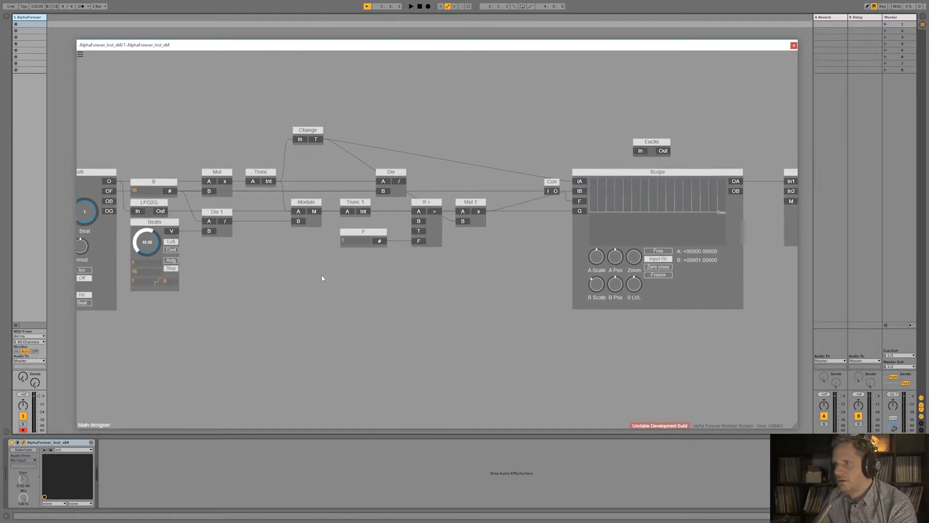
drag(154, 246, 156, 226)
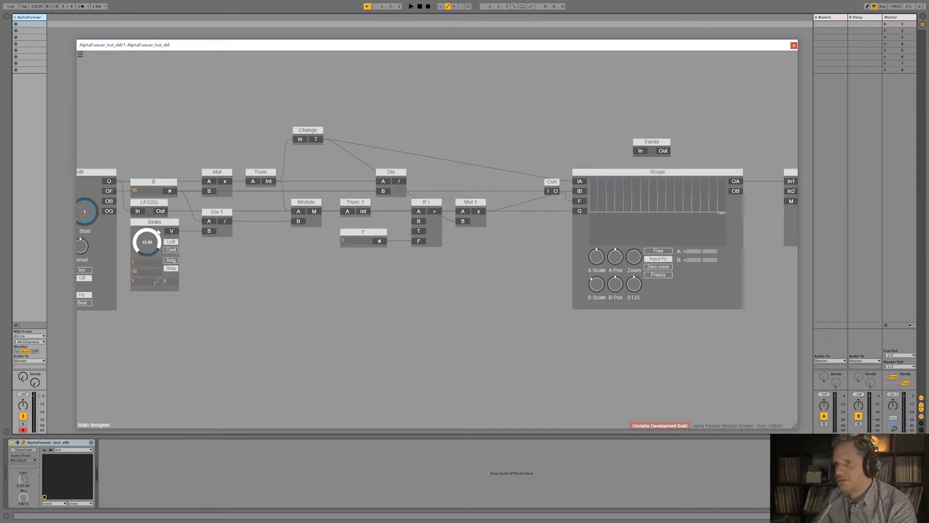
drag(142, 245, 146, 293)
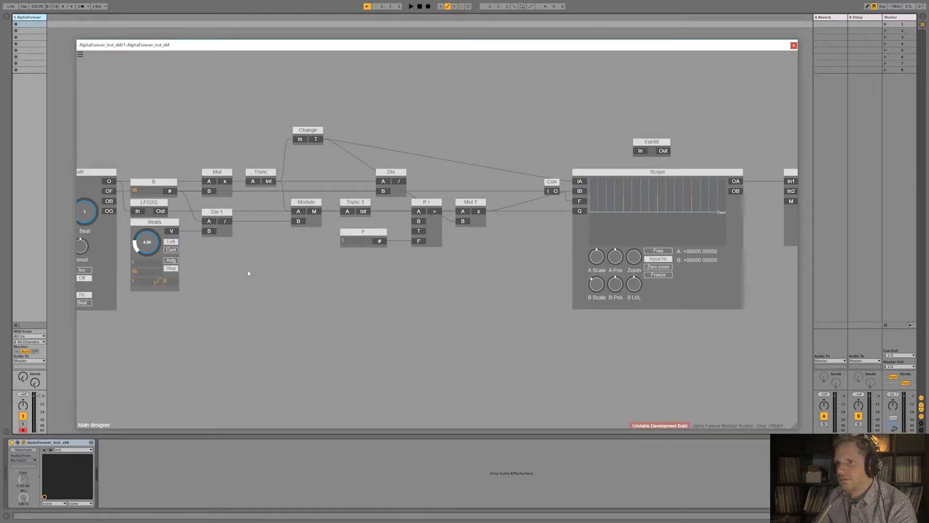
- Try an Env. follower Modulated module fed by Mul 1, with about 1.1 ms release and its E output wired to Scope IB
scroll(248, 270, down, 3)
scroll(410, 242, up, 6)
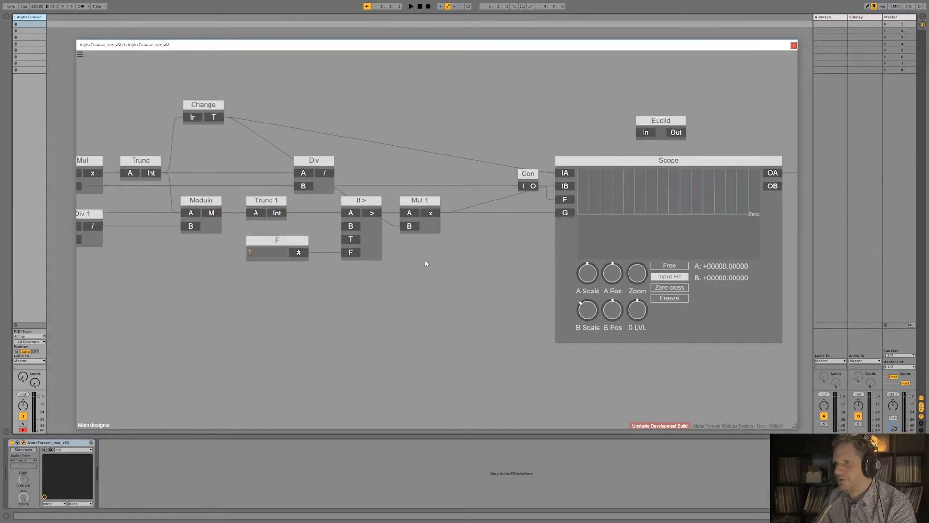
scroll(426, 263, down, 2)
right_click(430, 272)
text(env)
click(516, 287)
drag(430, 230, 432, 287)
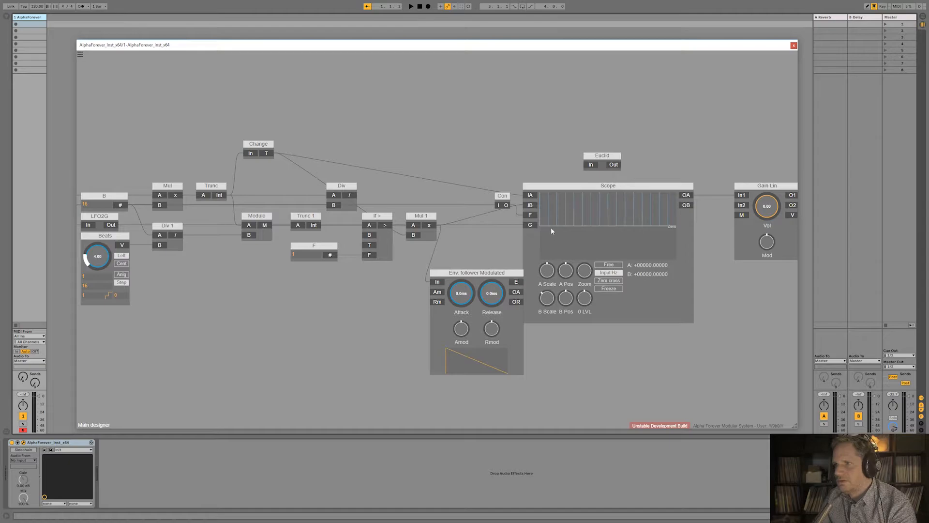
drag(475, 275, 463, 268)
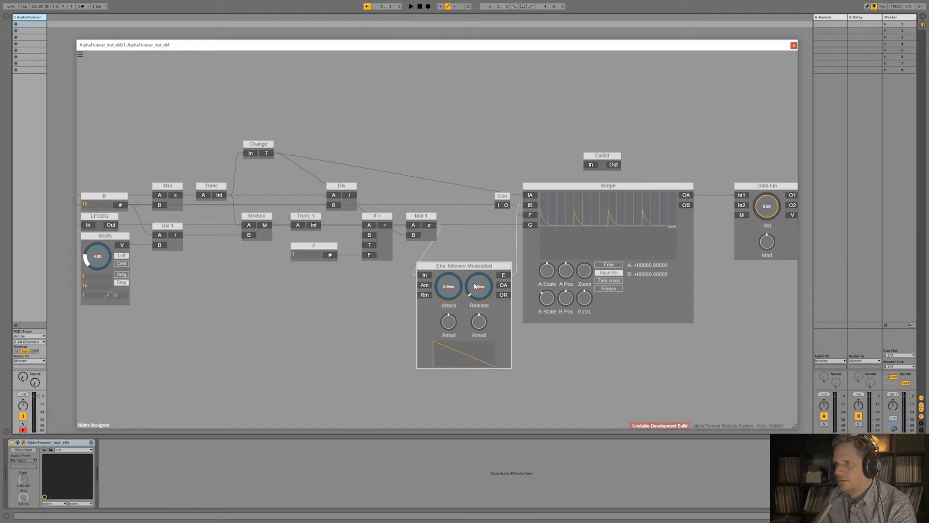
- Raise the Beats knob to 8 and bring it down to 5
drag(244, 301, 304, 299)
drag(176, 265, 180, 241)
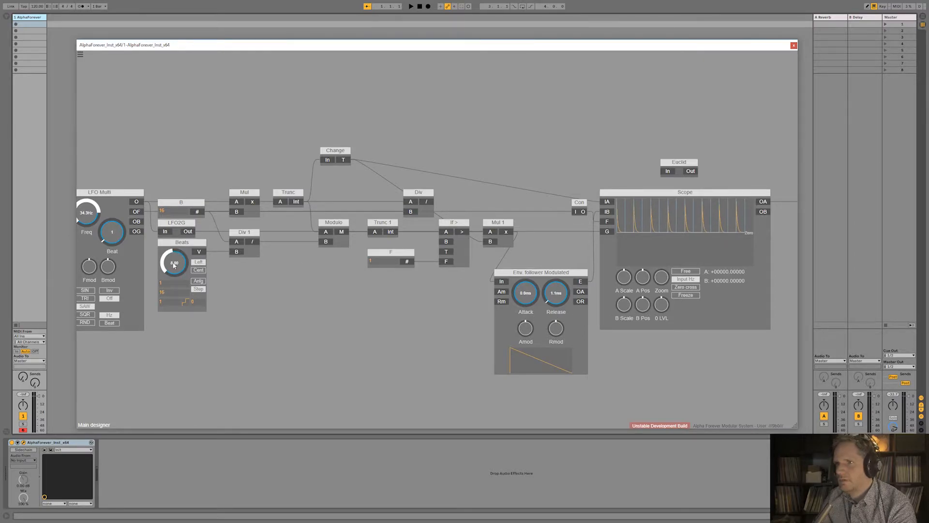
mouse_move(175, 262)
mouse_down()
mouse_move(189, 224)
mouse_move(167, 294)
mouse_move(165, 277)
mouse_up()
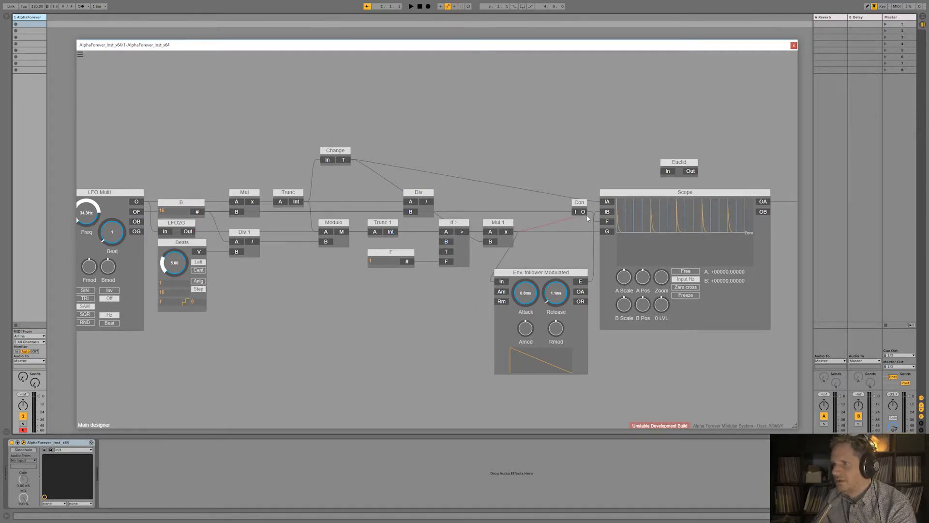
- Rewire Mul 1's output to Scope IB and delete the Env. follower Modulated module
click(554, 274)
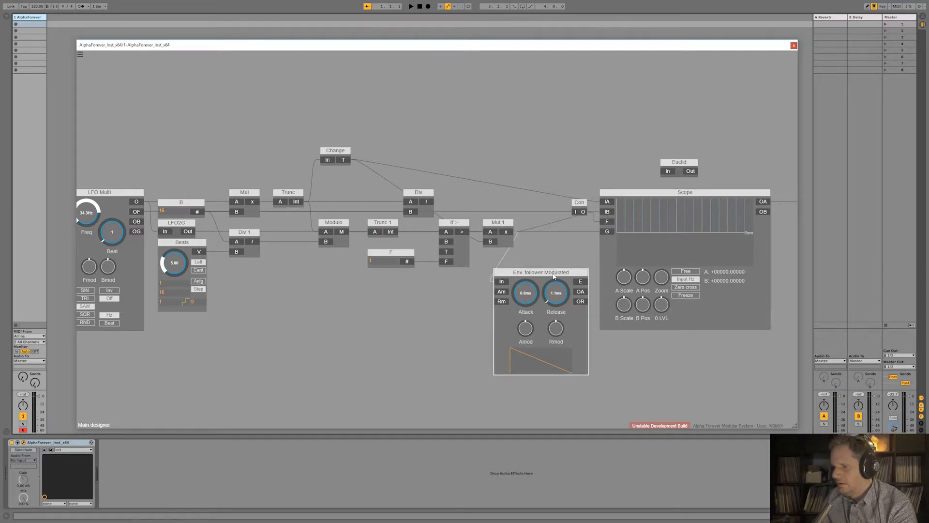
key(Delete)
- Move LFO Multi, B, LFO2G and Beats slightly closer to Mul, and lower the LFO frequency to between 1 and 2 Hz
drag(361, 279, 562, 275)
drag(220, 158, 422, 352)
mouse_move(397, 245)
mouse_down()
mouse_move(266, 245)
mouse_move(406, 239)
mouse_up()
drag(291, 209, 292, 253)
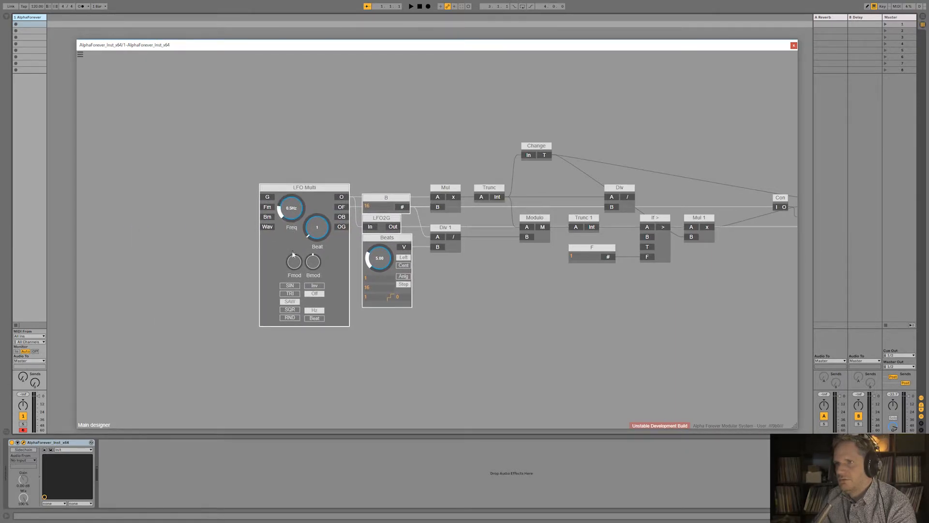
drag(472, 306, 210, 297)
drag(180, 256, 302, 314)
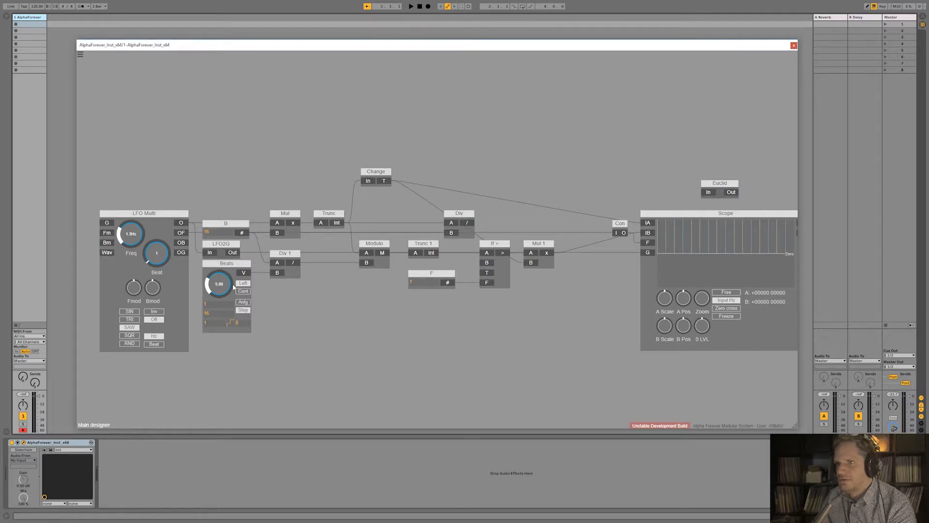
- Move Con, Scope and Euclid together closer to Mul 1
drag(357, 331, 235, 308)
scroll(235, 308, down, 3)
drag(378, 176, 581, 362)
drag(442, 212, 387, 209)
click(468, 208)
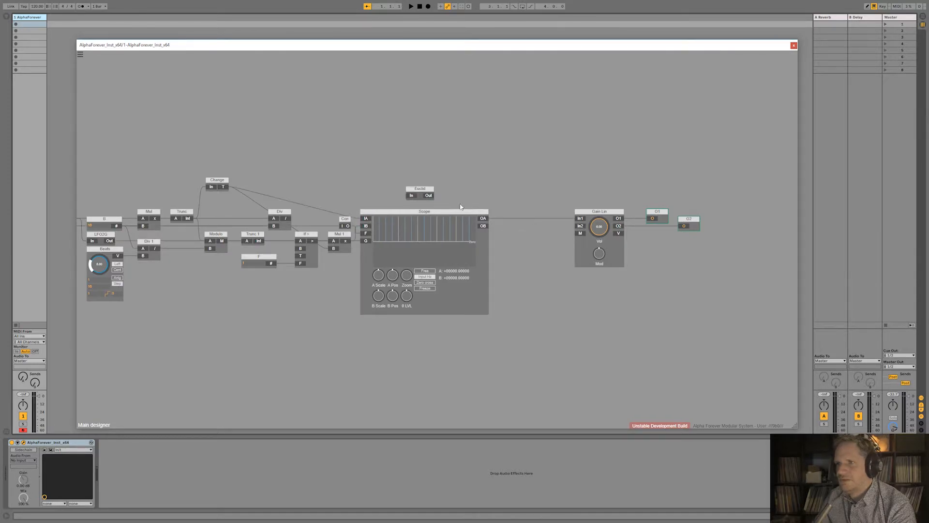
- Try a Filter AN module between Scope and Gain Lin
drag(549, 196, 361, 177)
right_click(342, 251)
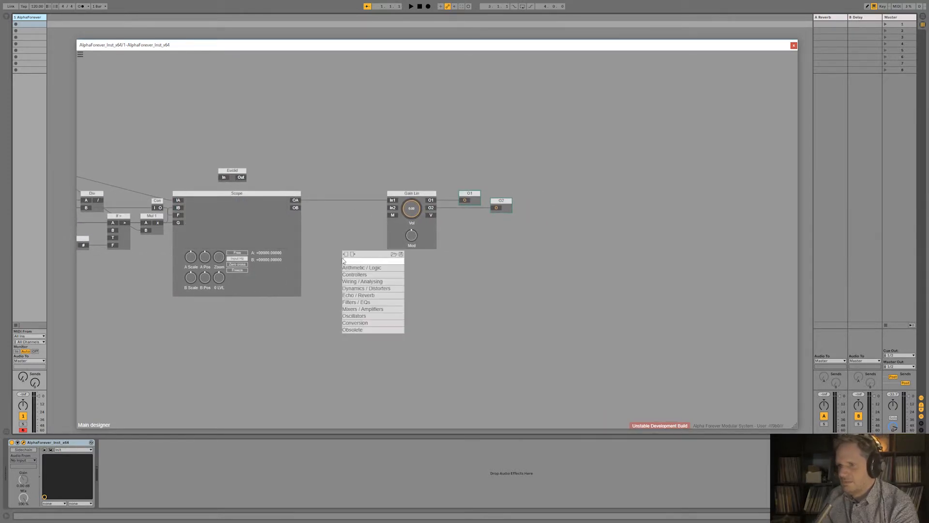
text(filter)
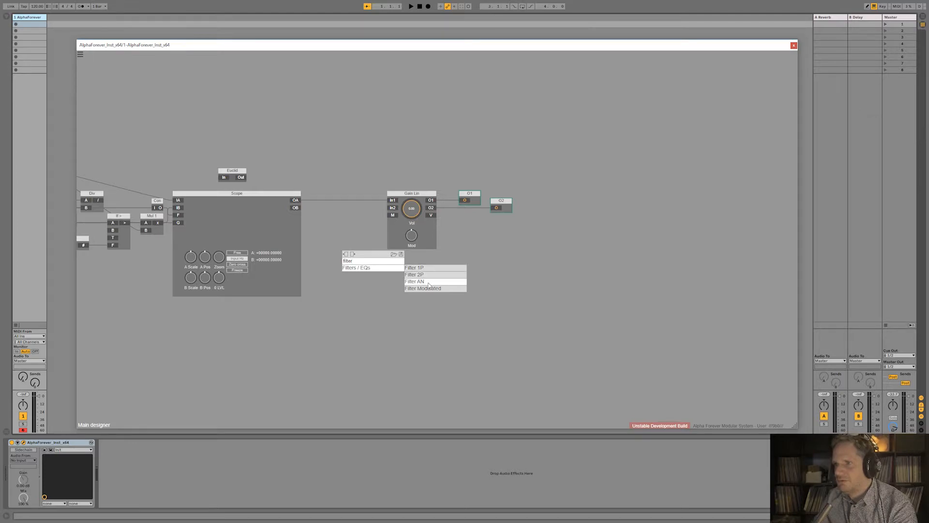
click(421, 281)
- Move Gain Lin, O1 and O2 together farther away from Scope
drag(296, 200, 575, 292)
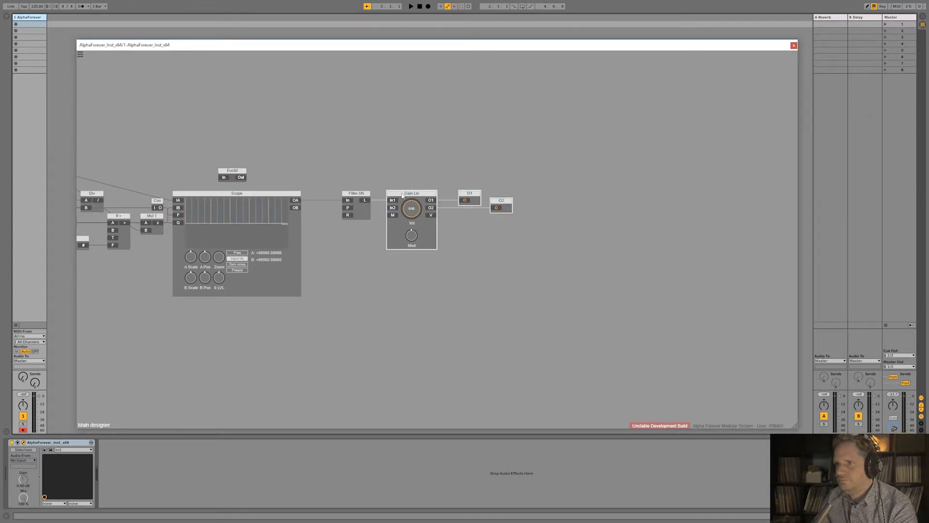
drag(409, 196, 512, 196)
- Try feeding Filter AN from Scope's OB output, and delete the Filter AN module
drag(295, 207, 356, 199)
drag(364, 207, 375, 209)
click(362, 223)
key(Delete)
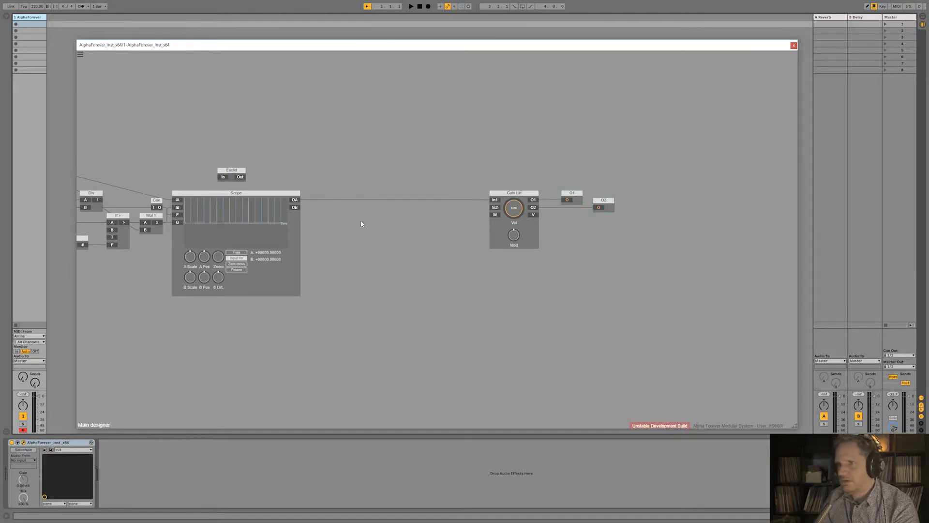
- Add a Filter 2P module between Scope and Gain Lin, with its In fed by Scope's OB output
right_click(361, 223)
text(fi)
click(431, 247)
mouse_move(360, 241)
mouse_down()
mouse_move(337, 228)
mouse_move(367, 241)
mouse_up()
drag(372, 258, 372, 226)
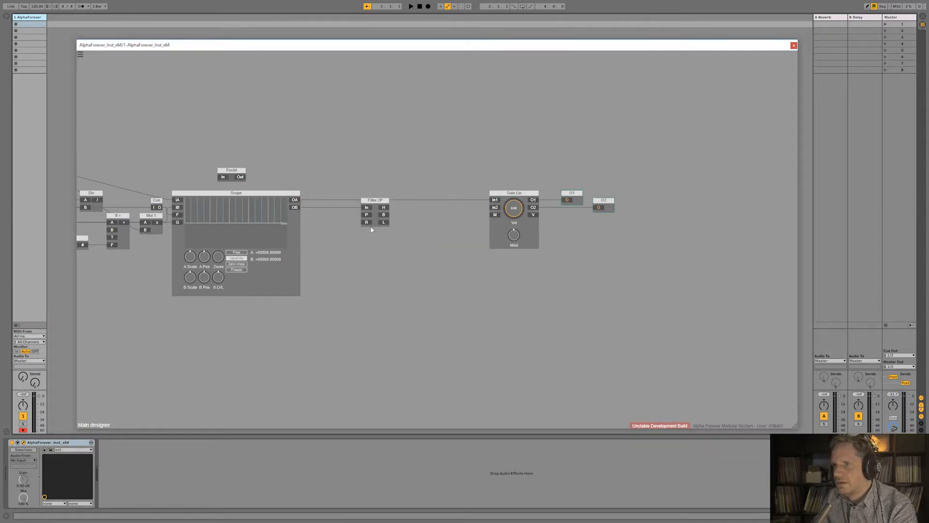
- Add a constant of 40 to Filter 2P's P input
double_click(366, 215)
text(40)
key(Return)
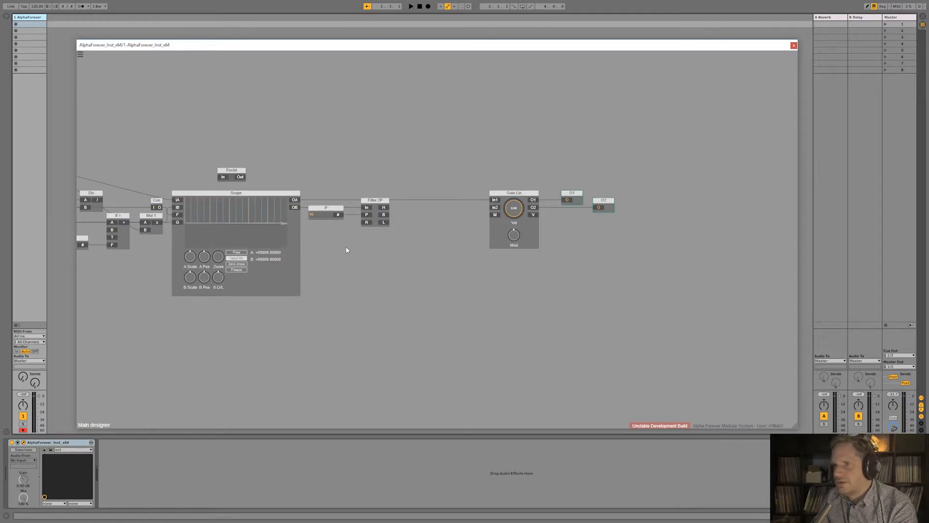
- Move Filter 2P closer to Gain Lin and add a constant of 0.1 to its R input
drag(370, 200, 403, 206)
double_click(399, 222)
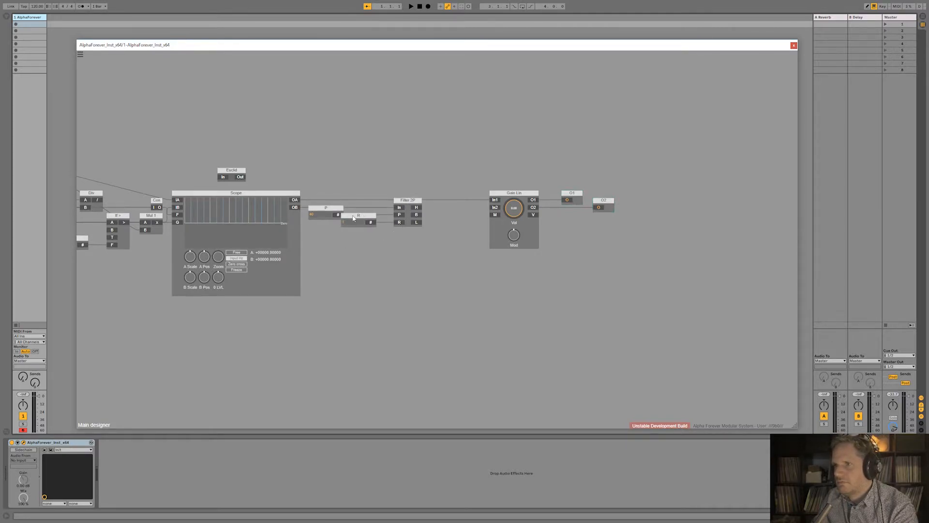
double_click(360, 222)
text(0.1)
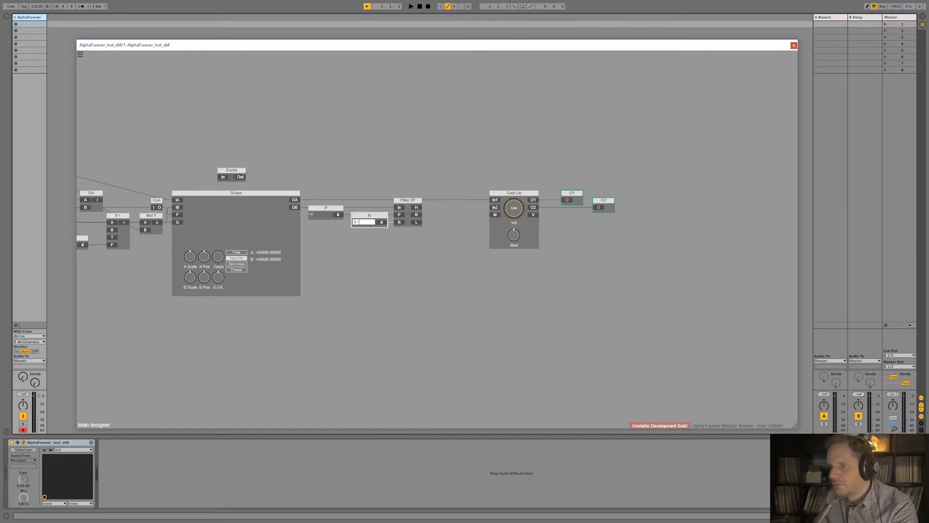
key(Return)
- Add a Div module after Filter 2P and feed its output into both In1 and In2 of Gain Lin
double_click(417, 219)
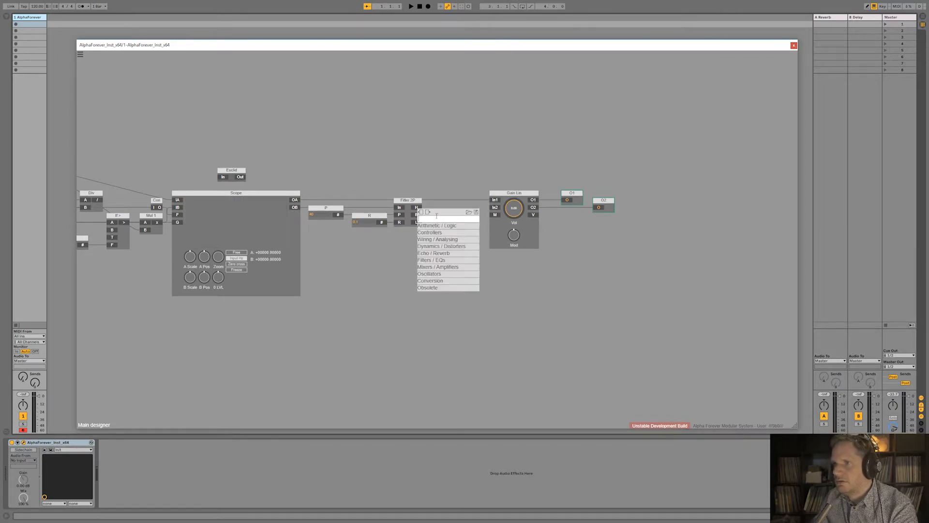
mouse_move(457, 228)
click(503, 251)
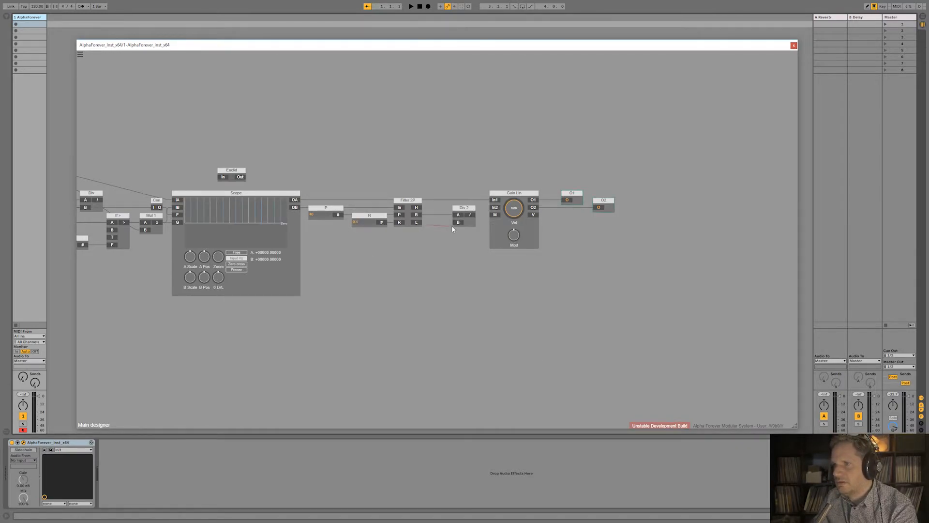
drag(462, 211, 531, 178)
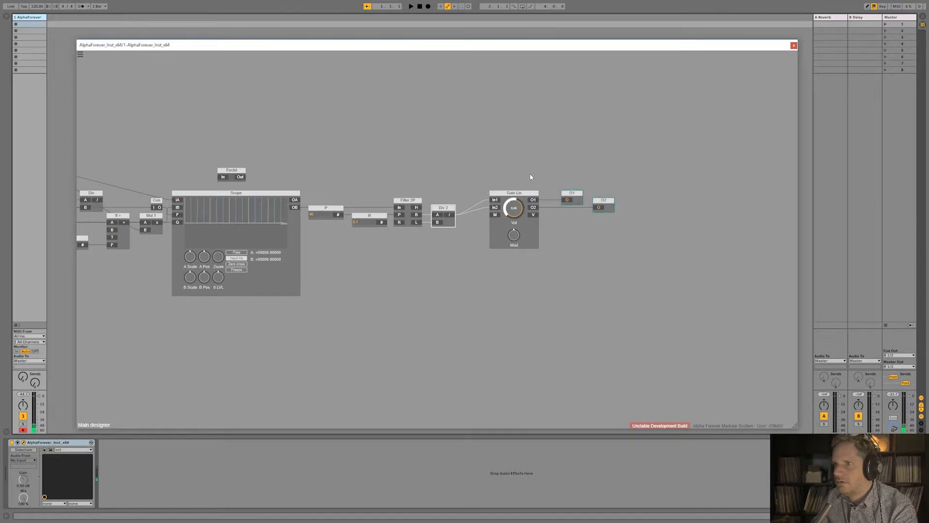
- Lower LFO Multi's frequency to 0.6 Hz and raise Gain Lin's volume to 1.00
drag(367, 146, 735, 185)
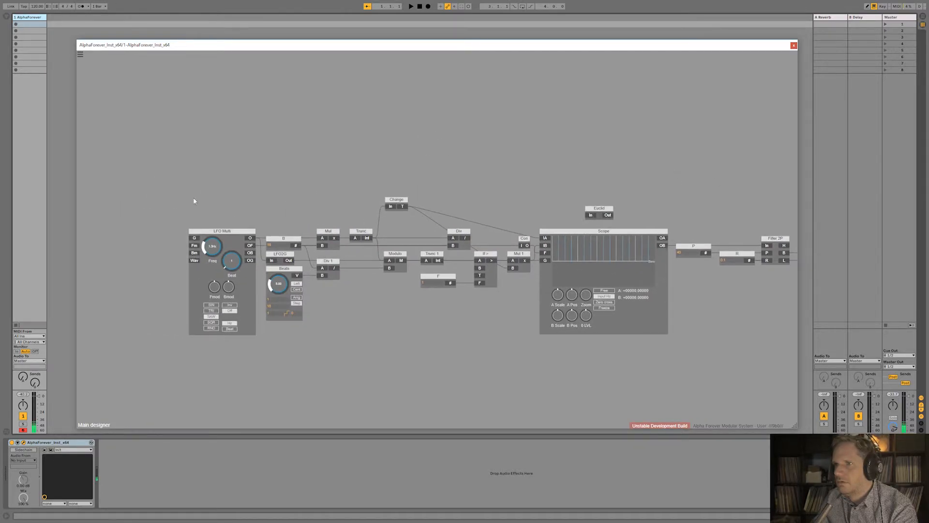
drag(217, 234, 220, 246)
drag(450, 331, 189, 293)
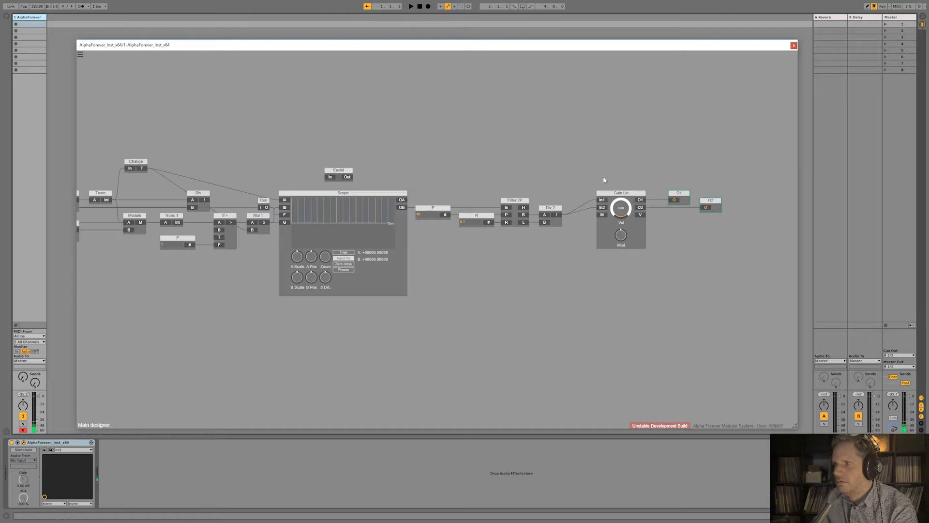
drag(425, 170, 531, 173)
drag(166, 284, 221, 277)
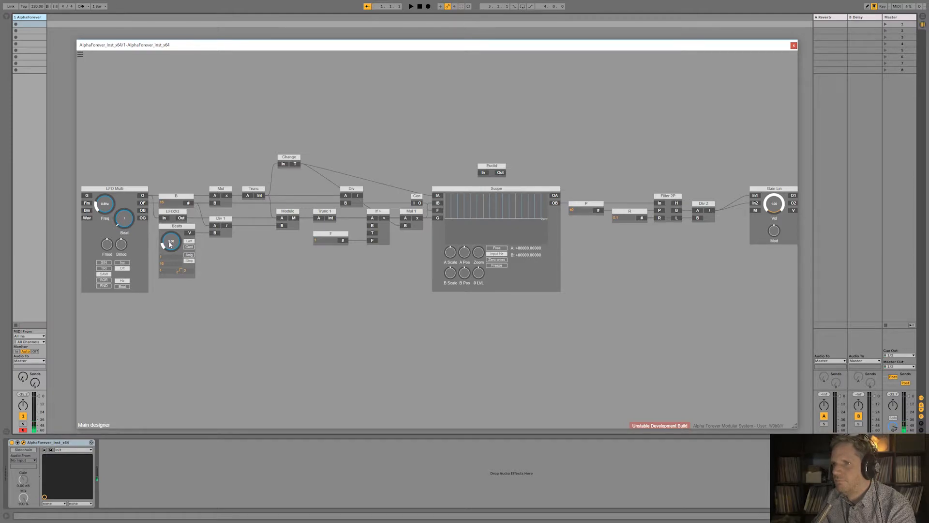
- Try several Beats values and leave the knob at 3
drag(211, 158, 312, 158)
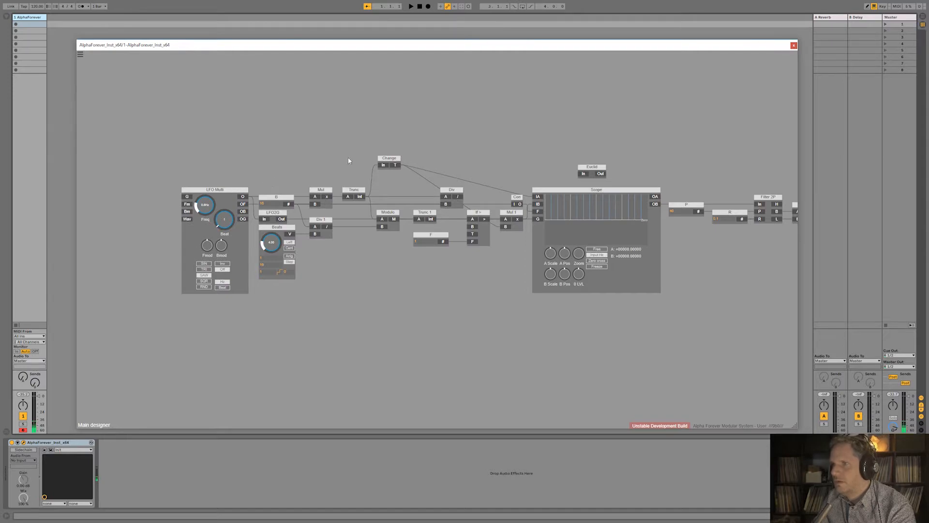
mouse_move(274, 241)
mouse_down()
mouse_move(277, 232)
mouse_move(275, 242)
mouse_up()
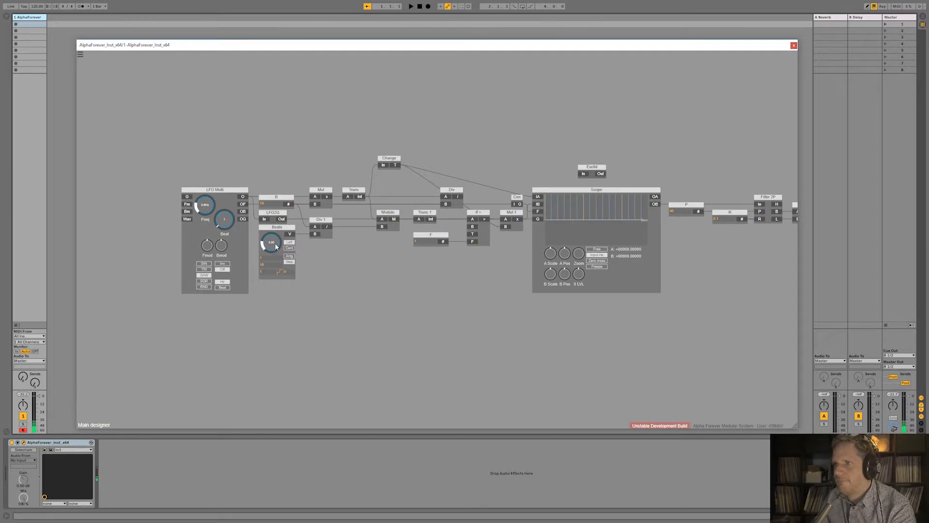
drag(284, 233, 287, 244)
drag(238, 150, 364, 143)
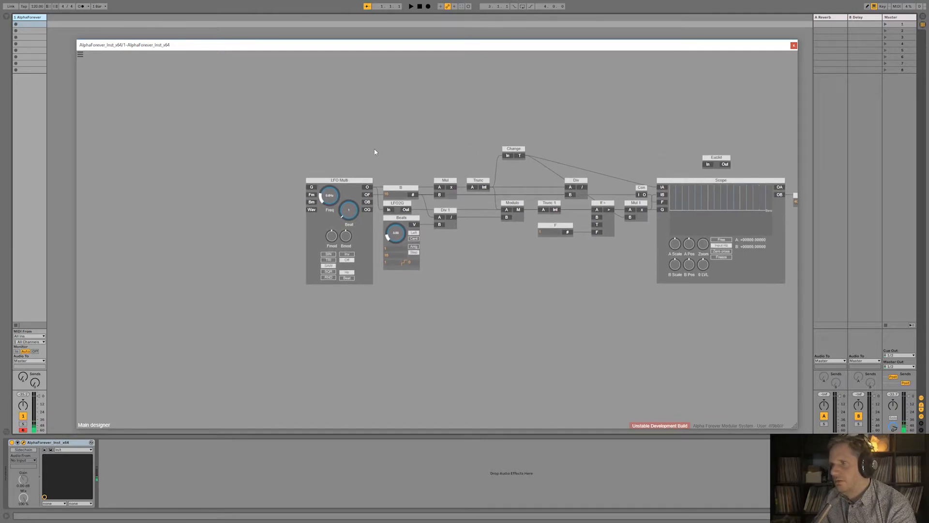
scroll(374, 148, up, 3)
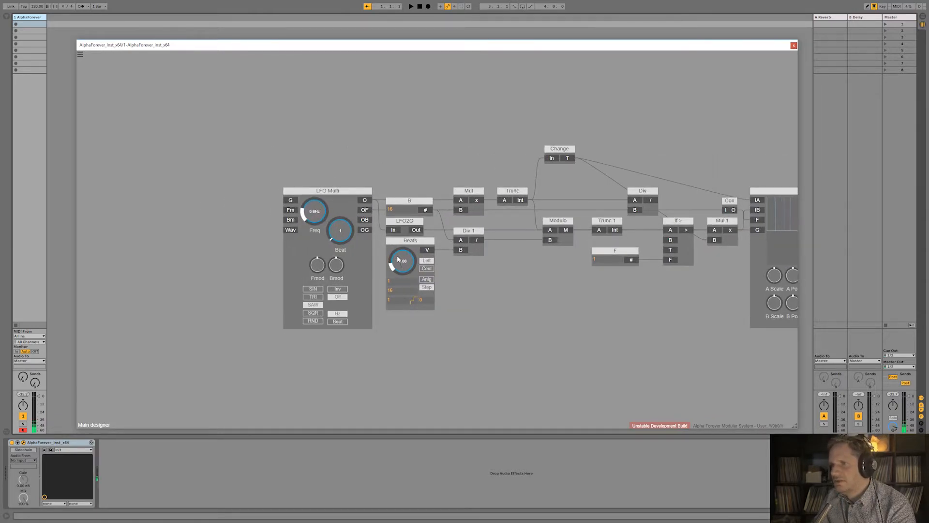
- Move LFO Multi, B, LFO2G and Beats together farther away from Mul and Div 1
click(328, 193)
shift+click(402, 203)
shift+click(404, 222)
shift+click(411, 241)
drag(426, 233, 322, 234)
click(388, 281)
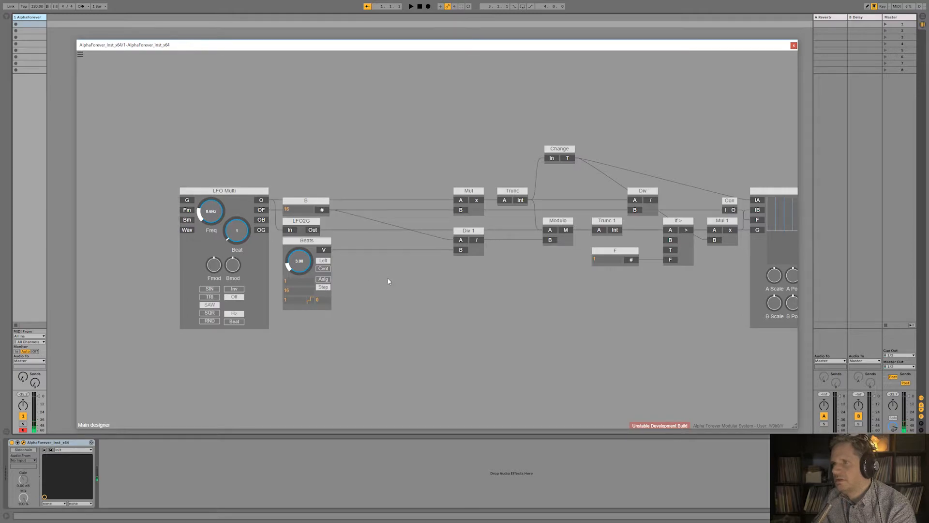
- Insert a Variable module between Beats and Div 1, with its New input fed by Beats
right_click(331, 251)
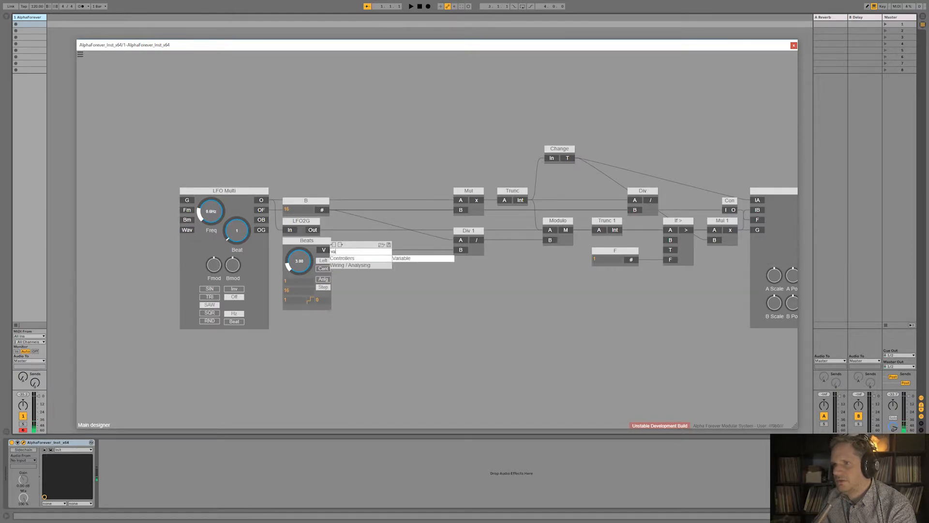
click(406, 262)
drag(393, 246, 421, 246)
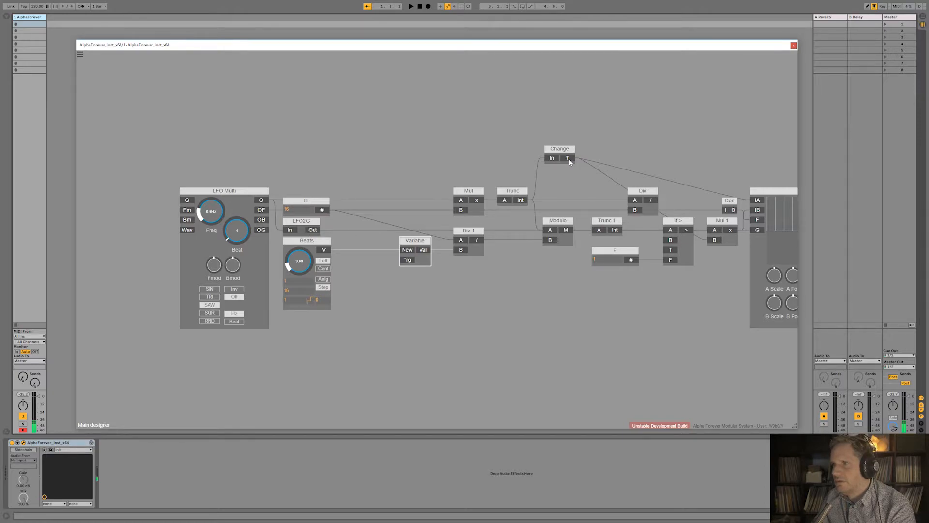
- Connect Change's T output to Variable's Trg input through a Con module placed above and between Beats and Variable
drag(390, 260, 402, 265)
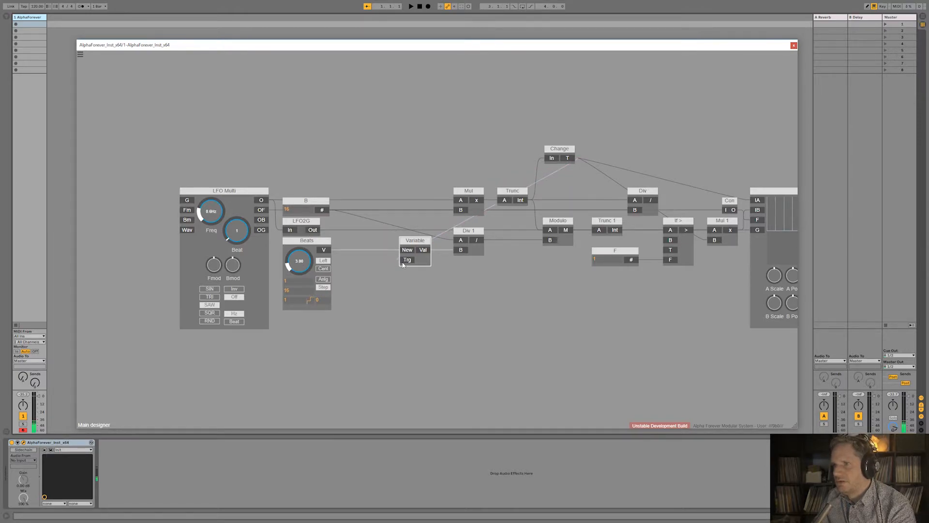
right_click(404, 264)
mouse_move(436, 285)
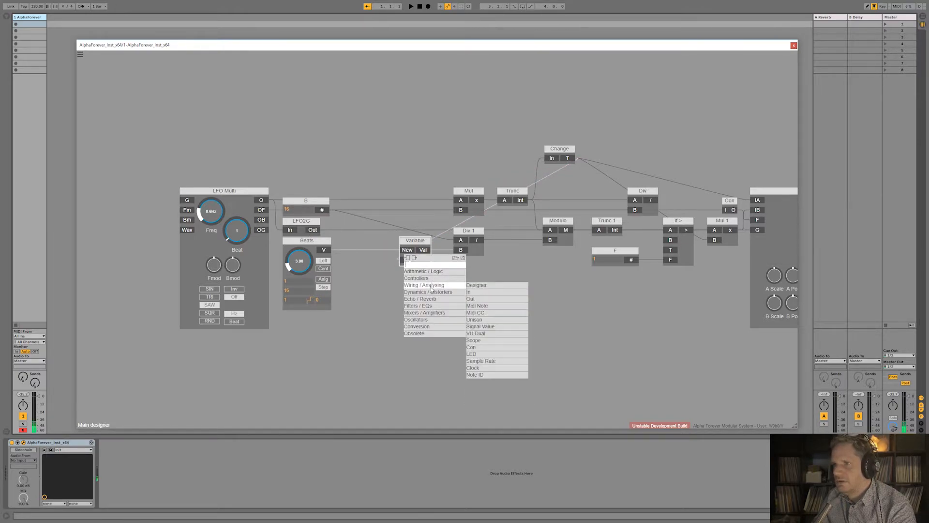
click(477, 349)
drag(348, 260, 370, 156)
- Try different LFO frequencies and beat counts, ending with LFO Multi at 0.5 Hz and Beats at 5
drag(223, 198, 220, 202)
drag(300, 263, 303, 248)
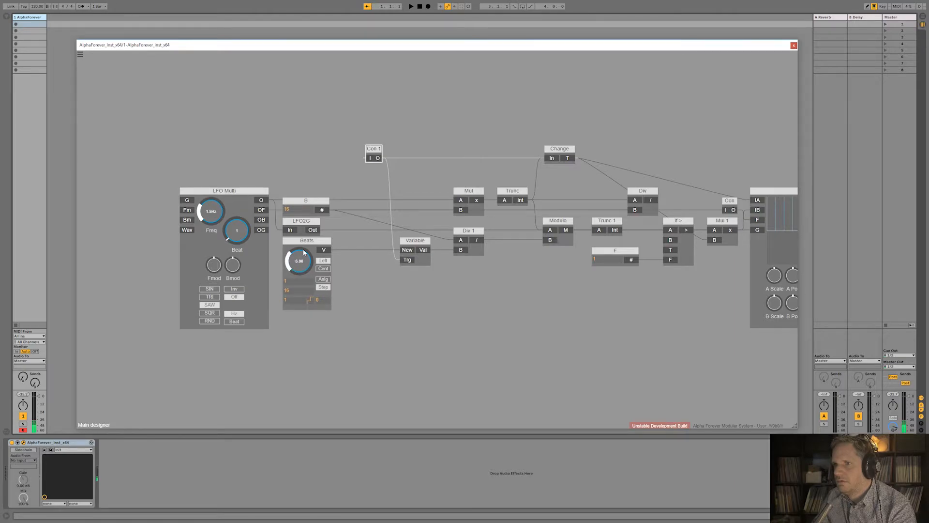
drag(218, 216, 218, 219)
drag(300, 262, 301, 266)
- Move LFO Multi, B, LFO2G and Beats together closer to Variable
drag(156, 167, 360, 347)
drag(319, 243, 371, 244)
scroll(370, 287, down, 2)
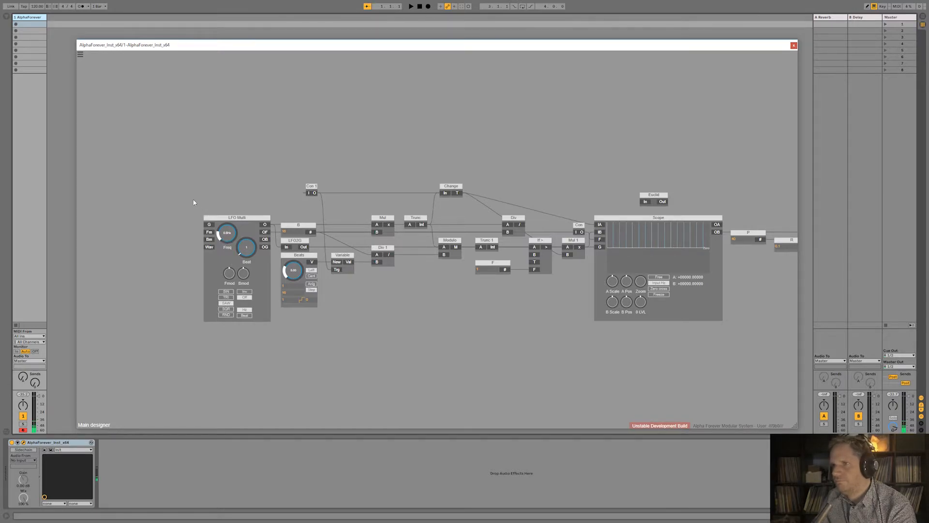
- Move the modules from LFO Multi through Mul and Div 1 away from Trunc, and insert an Add module between Mul and Trunc
scroll(201, 200, up, 2)
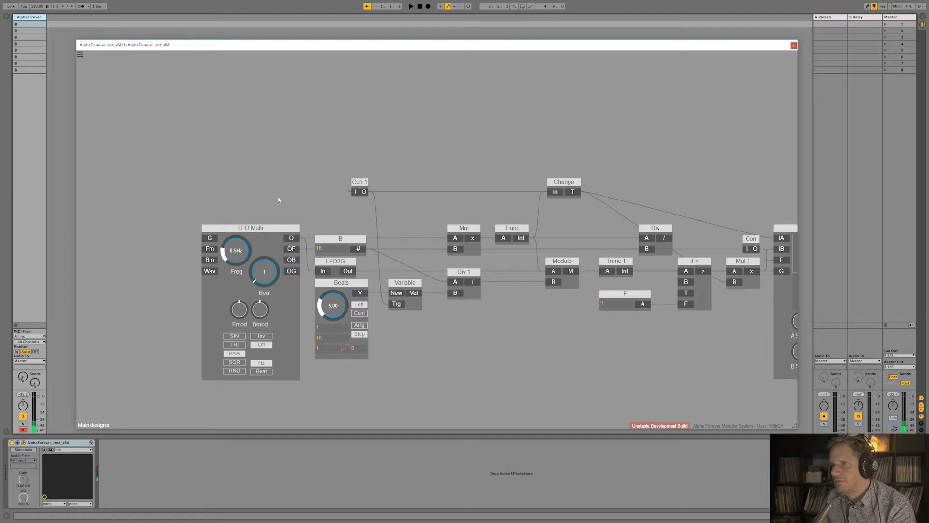
drag(169, 210, 492, 420)
drag(476, 245, 415, 244)
right_click(415, 241)
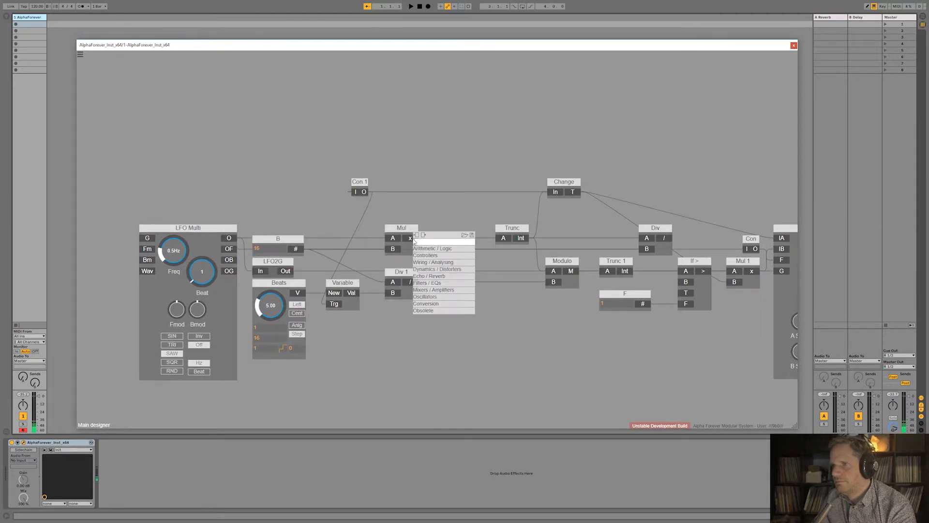
text(add)
click(492, 249)
- Add a knob to Add's B input, name it Offset and set its maximum to 16
drag(478, 233, 394, 93)
double_click(450, 249)
double_click(393, 92)
text(Offset)
key(Return)
double_click(384, 146)
text(16)
key(Return)
click(409, 142)
- Lower Scope's A Scale to shorten the channel A spikes
scroll(484, 140, down, 4)
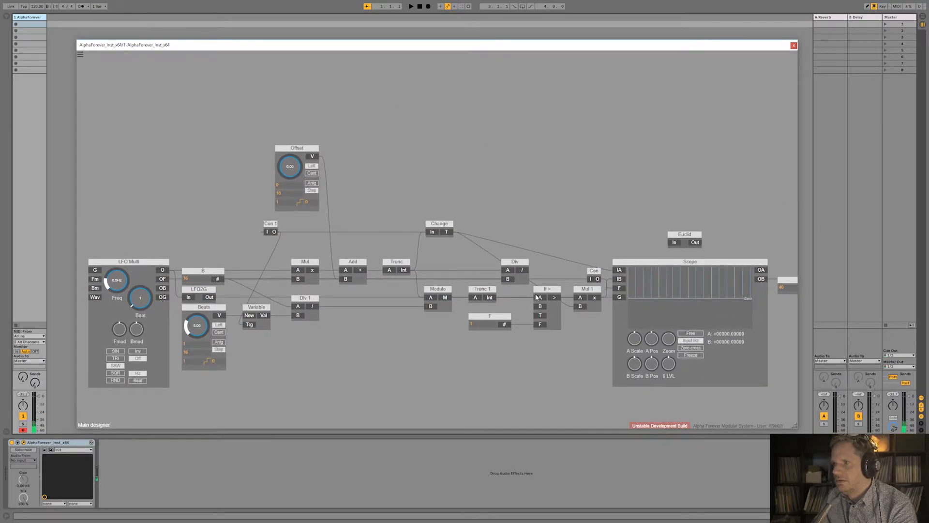
drag(563, 222, 340, 217)
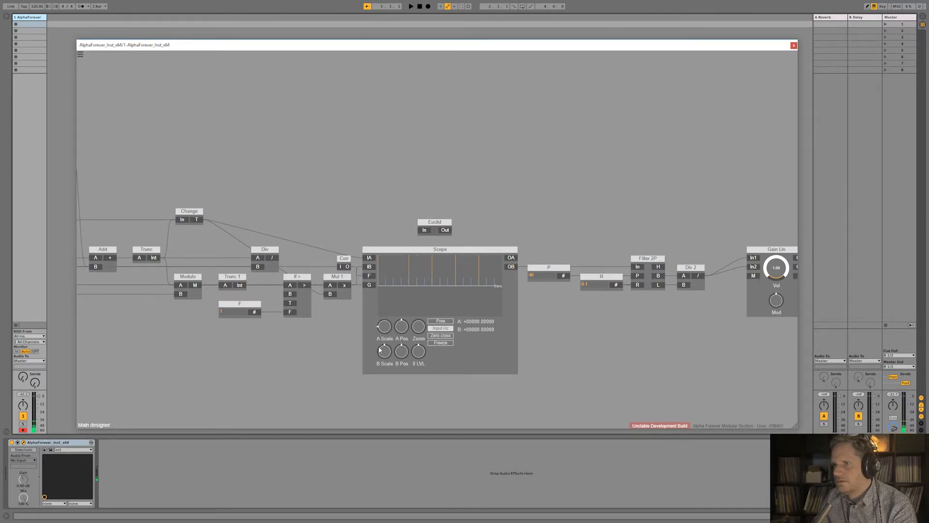
drag(247, 343, 398, 347)
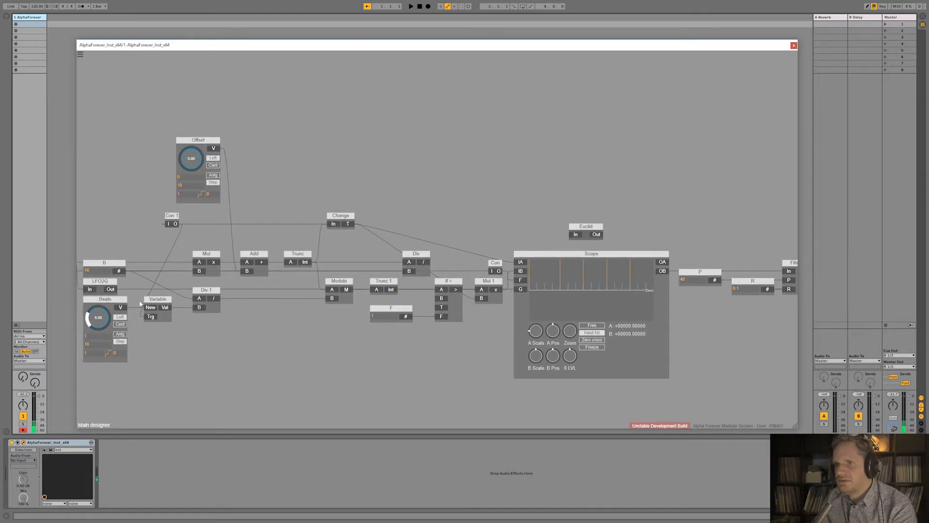
- Set Beats to 4 and try several positive Offset values against the Scope display
drag(98, 316, 99, 319)
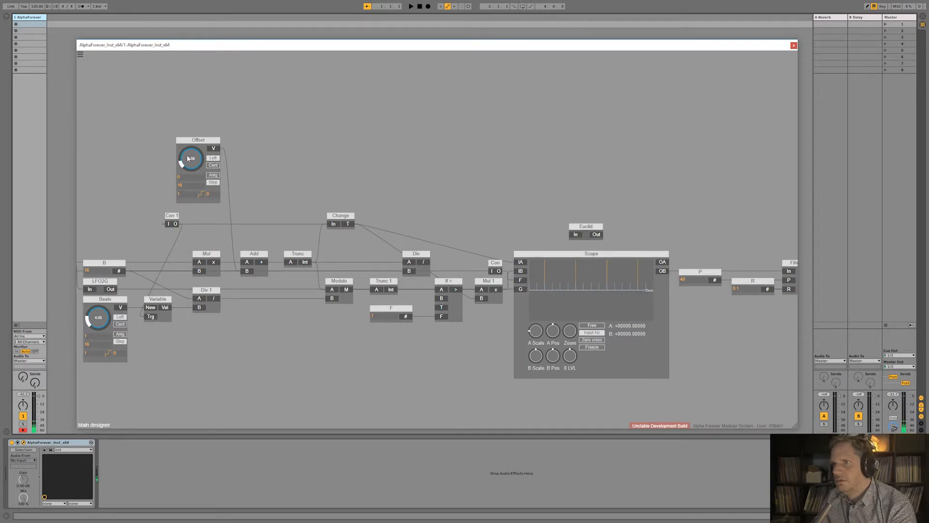
drag(196, 164, 196, 168)
drag(202, 169, 200, 161)
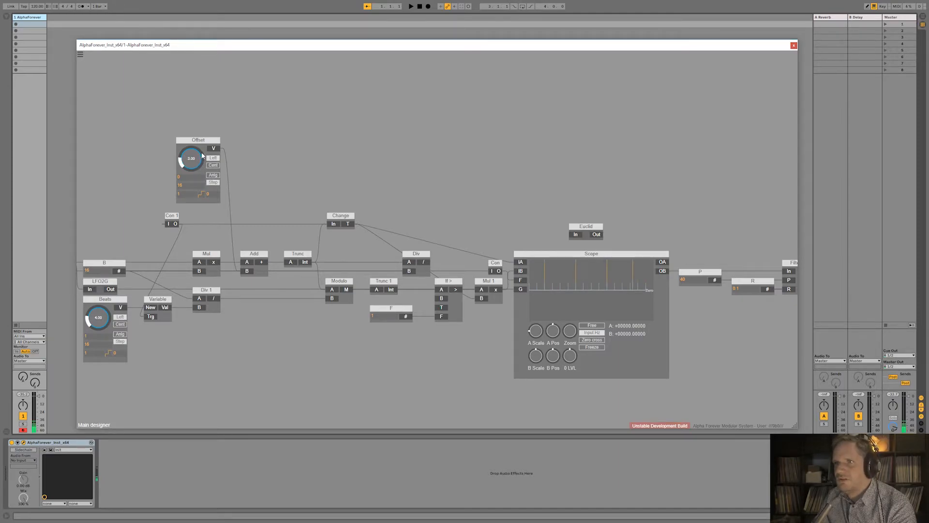
- Set Offset's maximum to -16 and try negative Offset values
click(189, 185)
text(-16)
click(333, 116)
drag(196, 158, 197, 160)
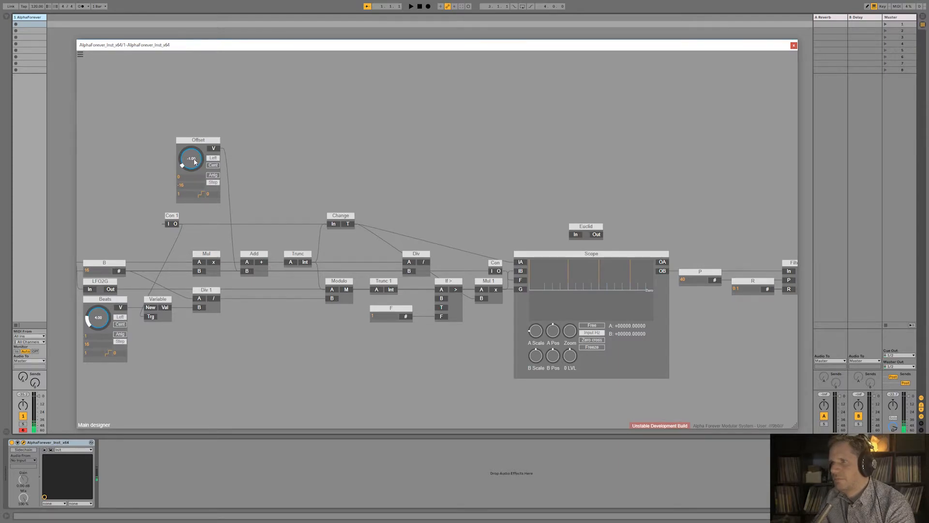
drag(194, 159, 195, 157)
- Set Offset's maximum back to 16 and return the Offset knob to 0
click(195, 185)
text(16)
click(247, 178)
drag(193, 166, 193, 163)
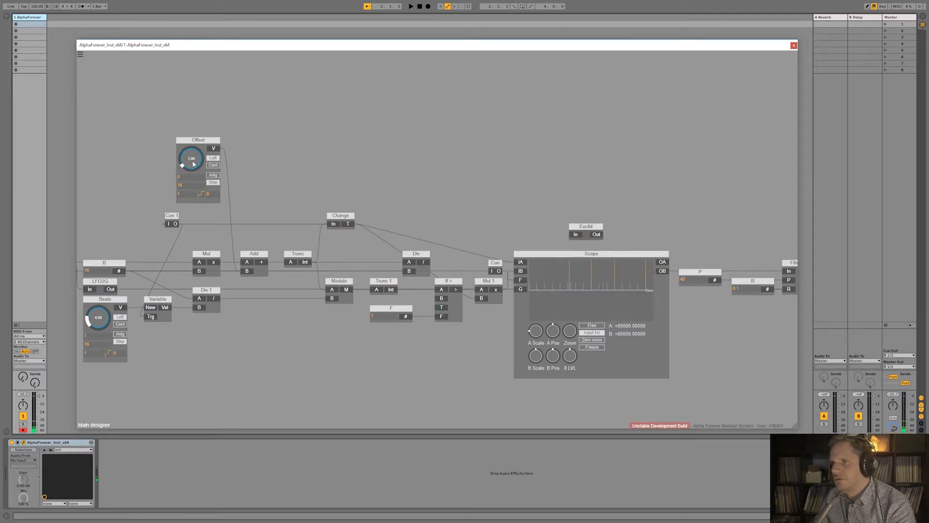
drag(197, 154, 196, 153)
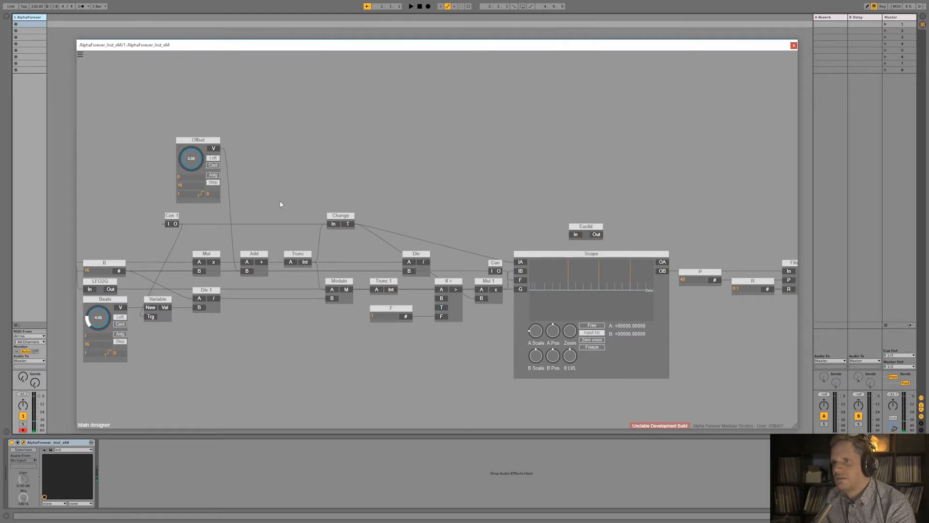
- Select and copy all modules ahead of Scope, from LFO Multi and Offset through Con and Mul 1
scroll(289, 201, down, 3)
drag(323, 207, 230, 219)
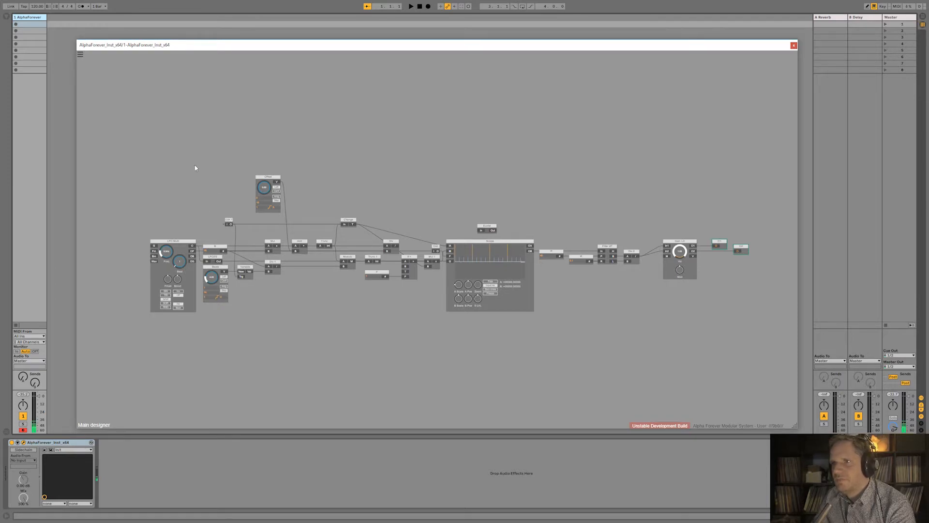
drag(196, 158, 334, 318)
drag(130, 162, 446, 339)
- Open the Euclid module, delete its In and Out modules and paste the copied rhythm modules
double_click(488, 233)
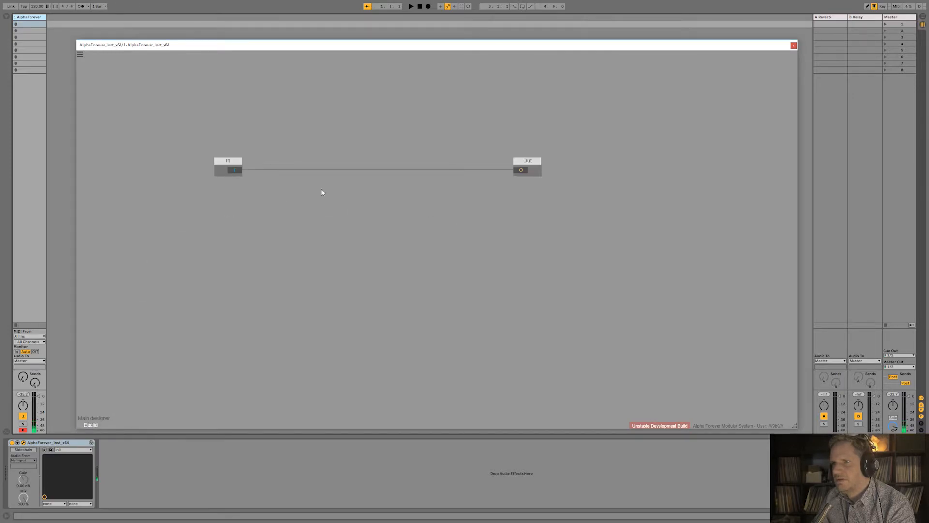
key(ctrl+a)
key(Delete)
key(ctrl+v)
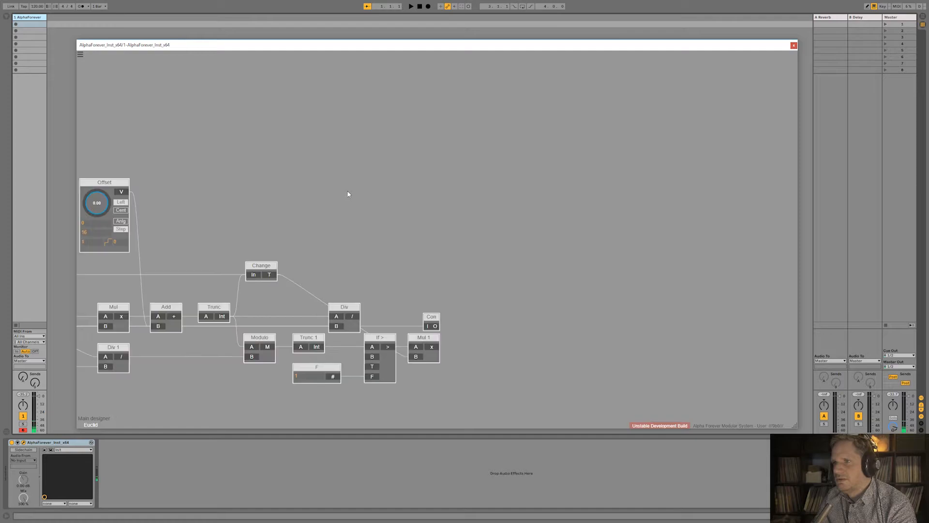
- Move LFO Multi away from B inside Euclid and insert a Con module on its O output
drag(435, 317, 722, 217)
click(217, 141)
drag(248, 222, 154, 222)
right_click(154, 222)
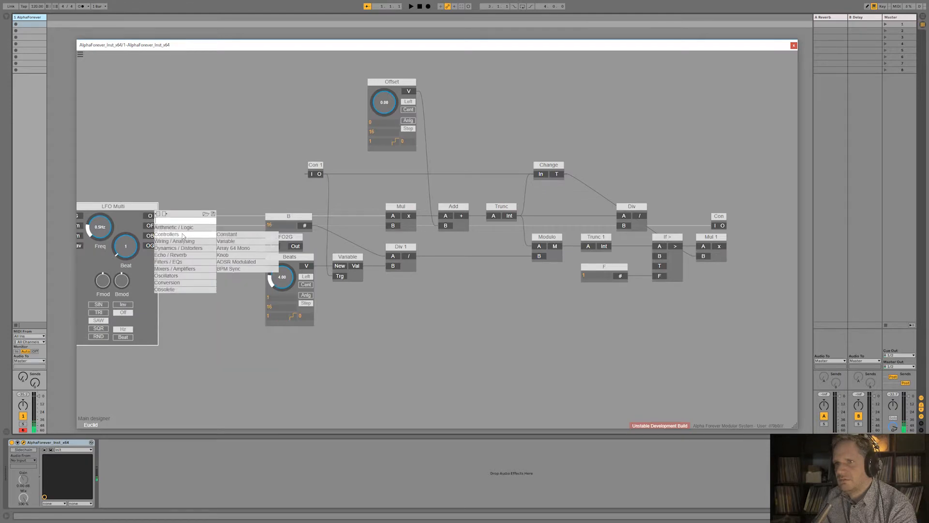
mouse_move(177, 241)
click(226, 302)
drag(207, 211, 244, 211)
- Add an input module feeding Con 2 and delete LFO Multi from Euclid
ctrl+click(239, 216)
click(151, 209)
key(Delete)
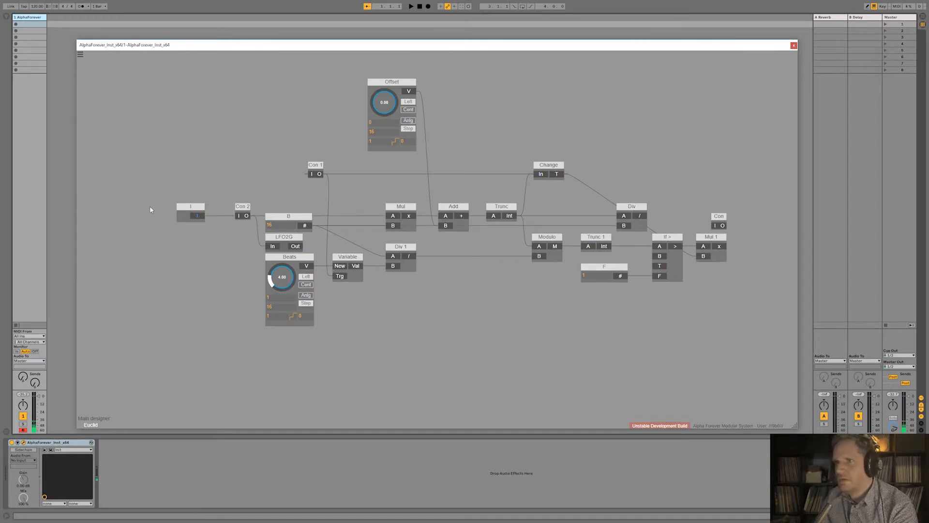
- Return to the main designer and turn down Gain Lin's volume
double_click(166, 172)
drag(683, 255, 699, 320)
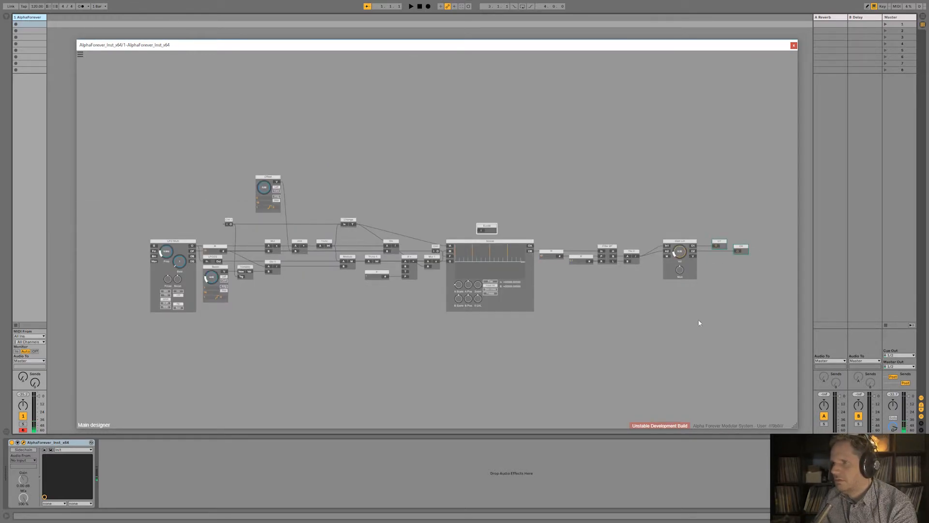
- Open the Euclid module and rename the input module feeding Con 2 as In
double_click(490, 230)
double_click(192, 206)
text(In)
key(Return)
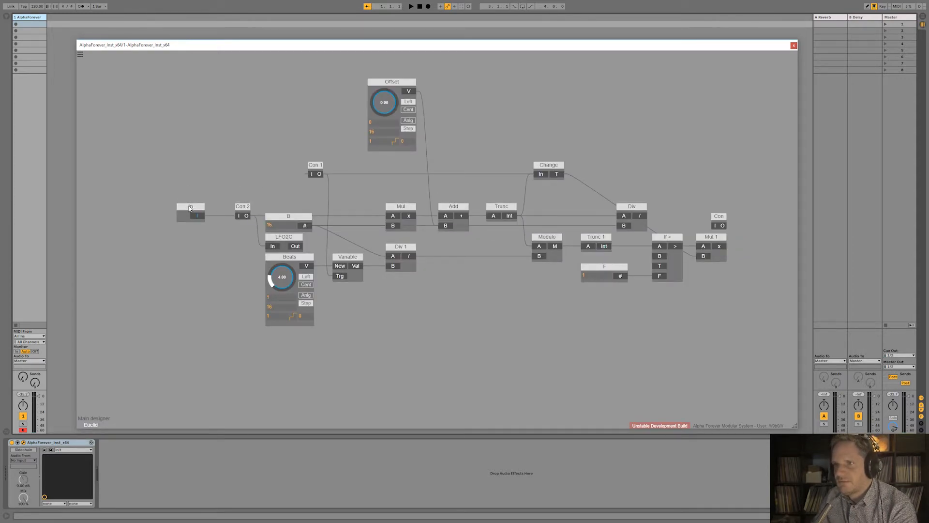
drag(272, 176, 197, 209)
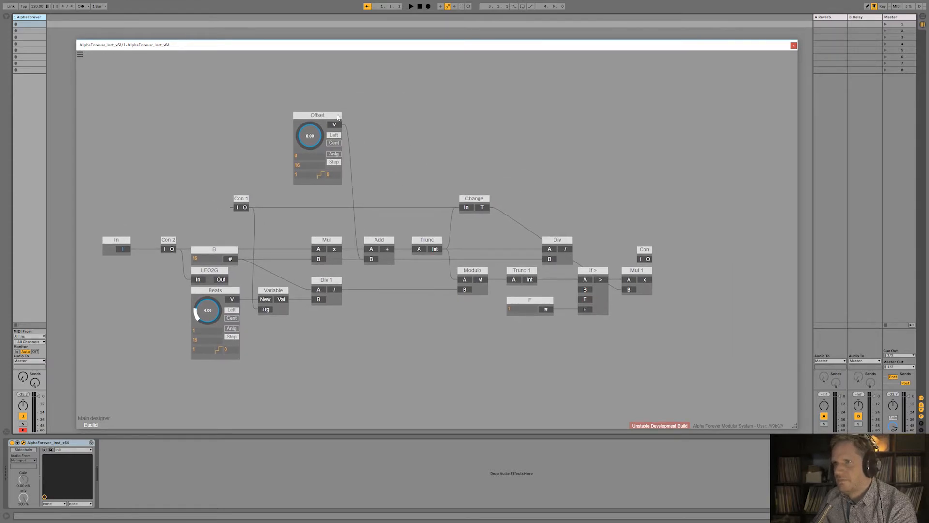
- Replace the Beats knob inside Euclid with an input module named Bts feeding Variable's New input
click(223, 291)
key(Delete)
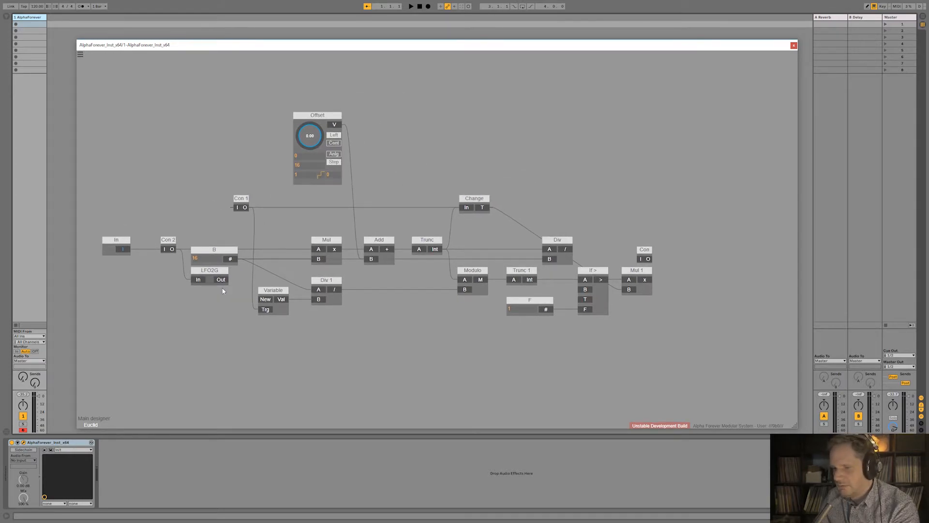
key(ctrl+z)
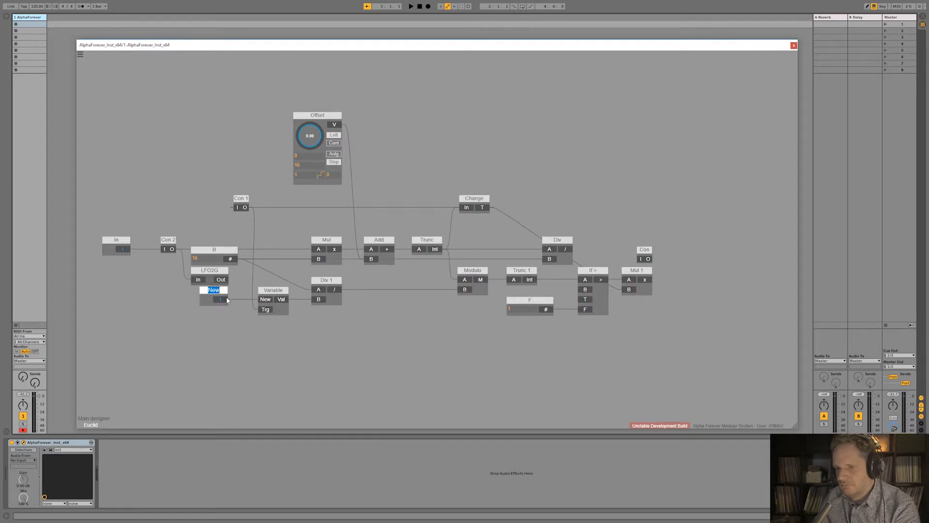
double_click(220, 292)
text(Bts)
key(Return)
- Replace the Offset knob inside Euclid with an input module named Ofs feeding Add's B input
click(326, 116)
key(Delete)
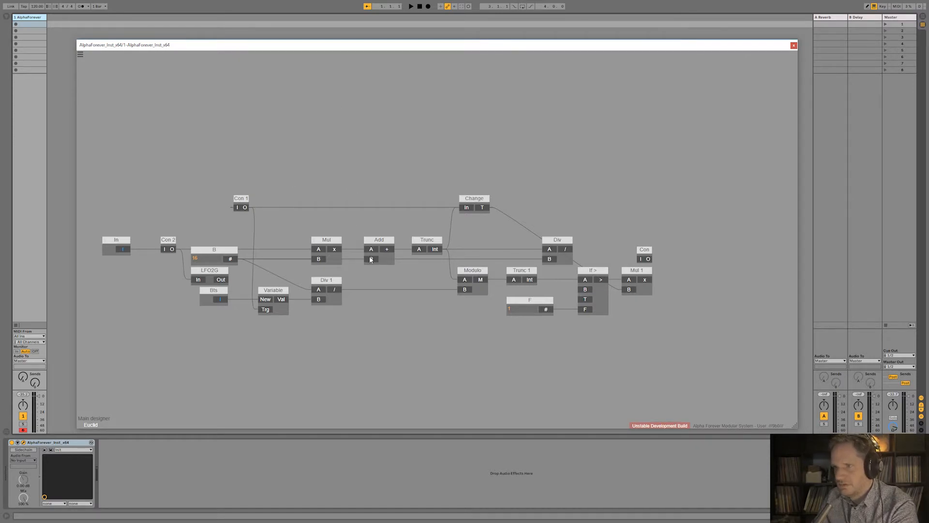
drag(371, 260, 329, 174)
double_click(330, 173)
text(Ofs)
key(Return)
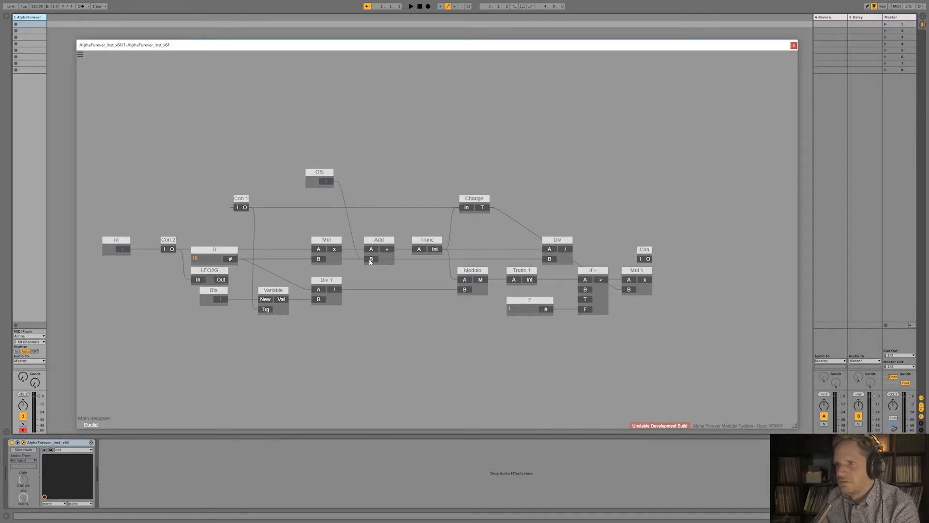
drag(318, 173, 328, 172)
- Delete the unconnected Con module and the Div module inside Euclid
drag(591, 255, 497, 250)
click(555, 247)
key(Delete)
click(468, 238)
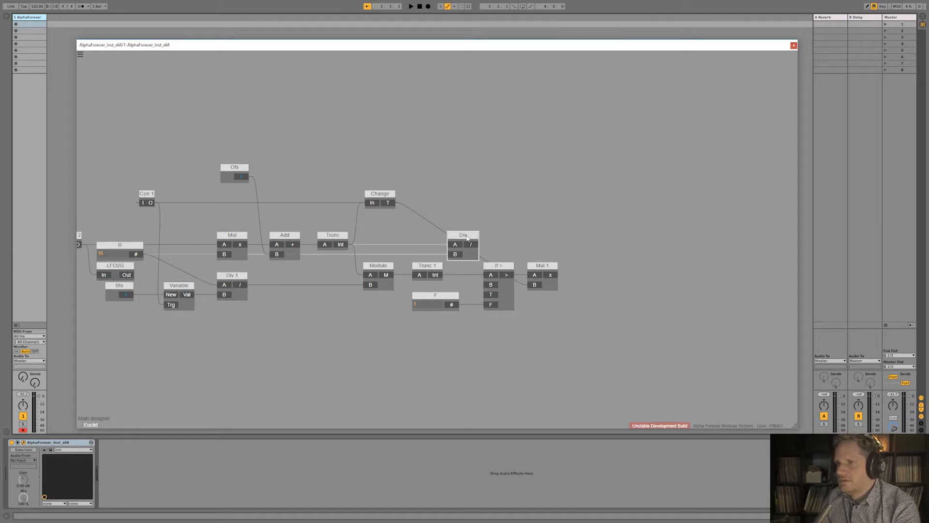
key(Delete)
- Align the Change module vertically with the If > module inside Euclid
click(382, 198)
click(490, 267)
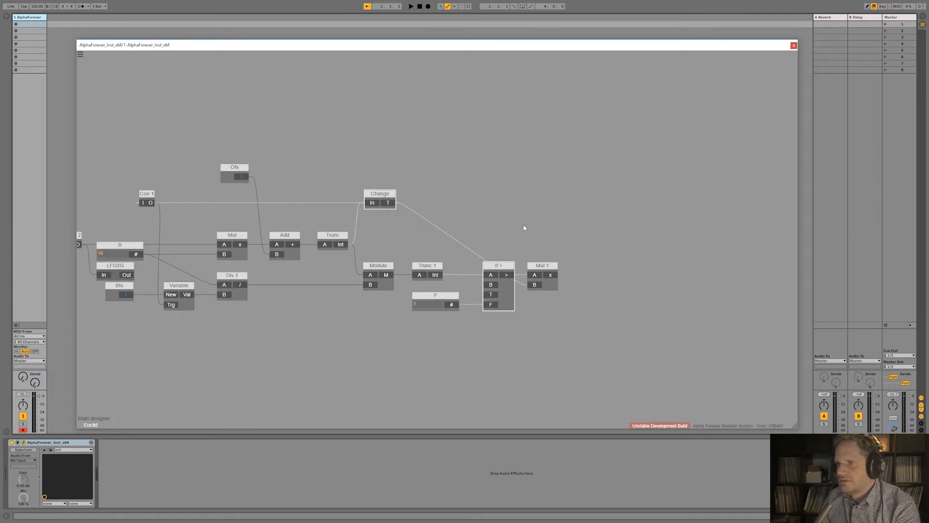
key(v)
click(567, 189)
drag(432, 218, 403, 219)
- Return to the main designer, move Euclid clear of Scope and reopen it
scroll(403, 220, down, 2)
double_click(446, 228)
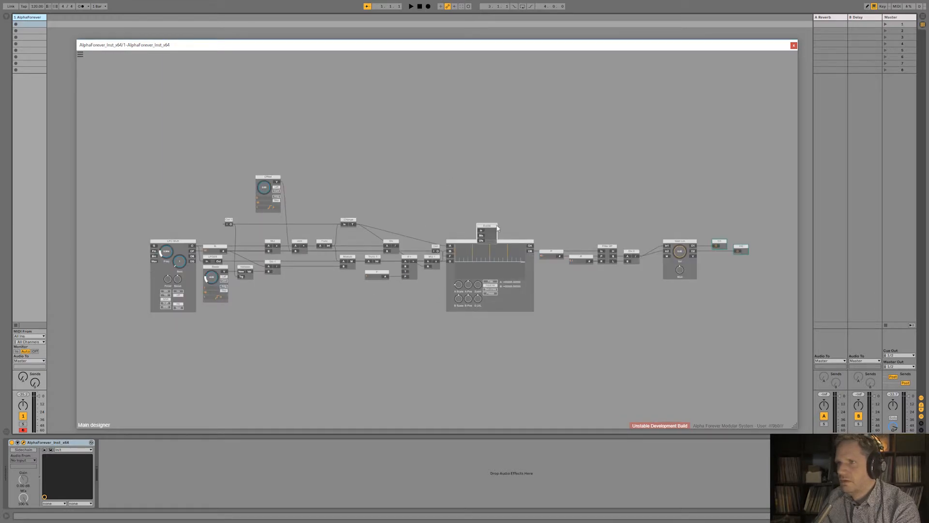
drag(493, 225, 451, 200)
double_click(451, 200)
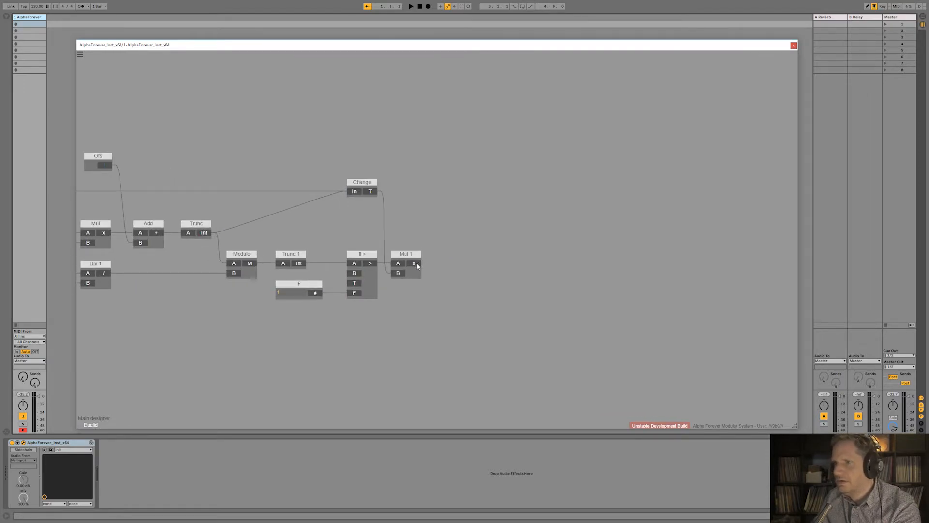
- Add an output module named T on Mul 1's x output inside Euclid and return to the main designer
drag(417, 266, 459, 264)
double_click(473, 254)
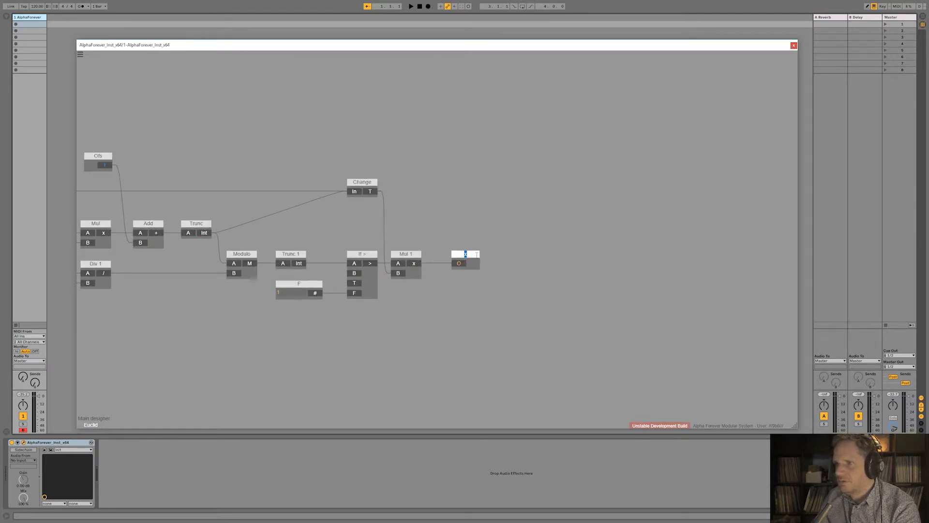
key(Return)
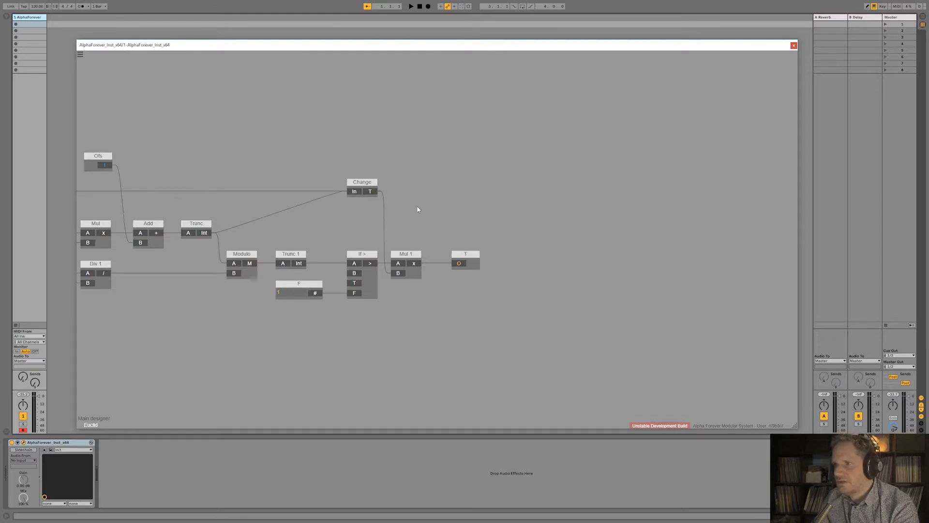
double_click(428, 213)
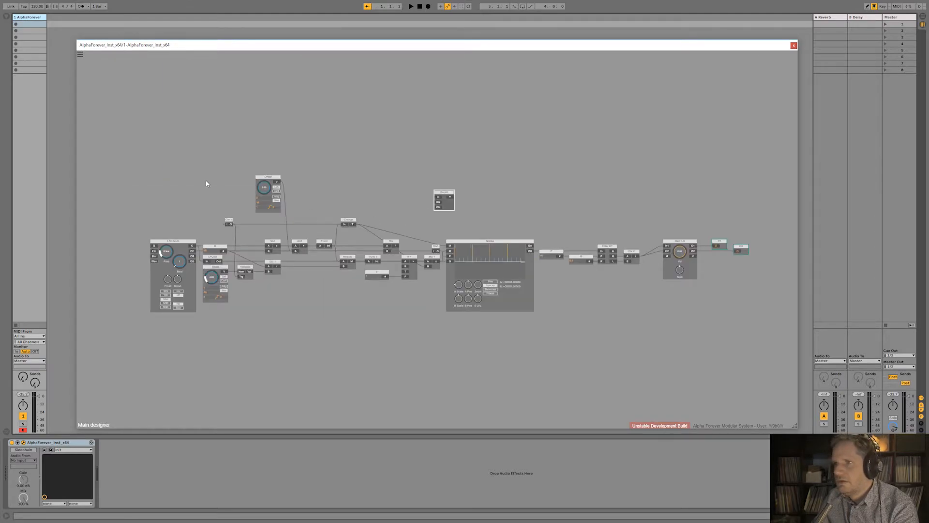
- Delete the original rhythm logic modules from the main designer, keeping LFO Multi, Beats, Offset and Euclid
drag(211, 157, 448, 385)
drag(199, 216, 449, 297)
key(Delete)
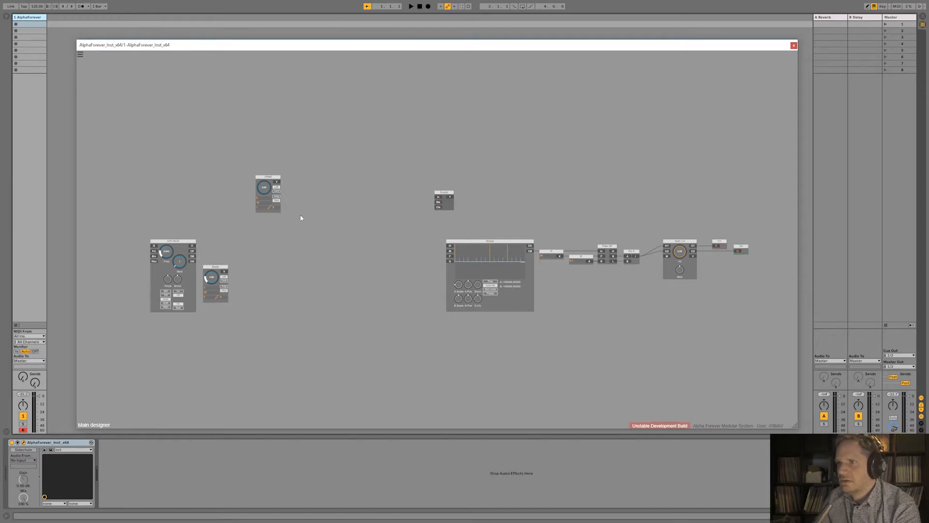
- Wire LFO Multi's O output through Euclid into Scope's IB input, and connect LFO Multi's OF output to Scope's F input
drag(192, 246, 450, 251)
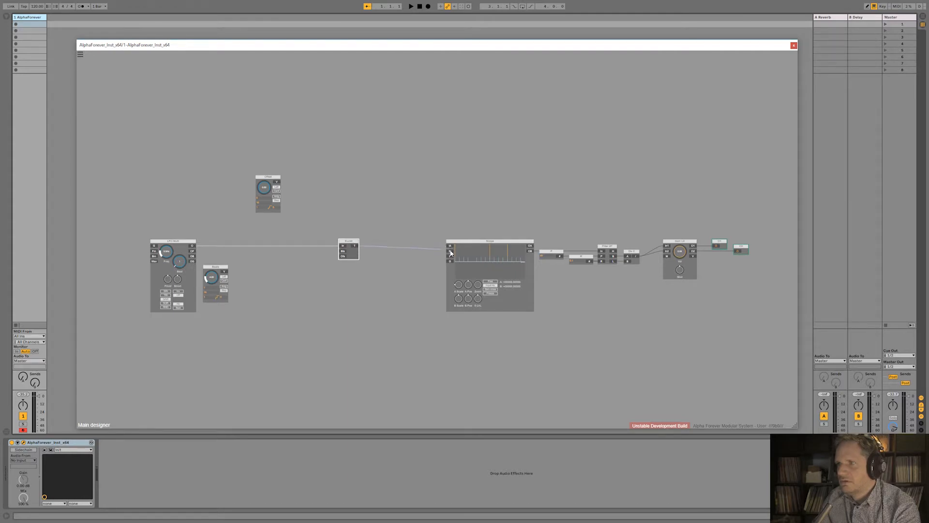
drag(355, 242, 355, 247)
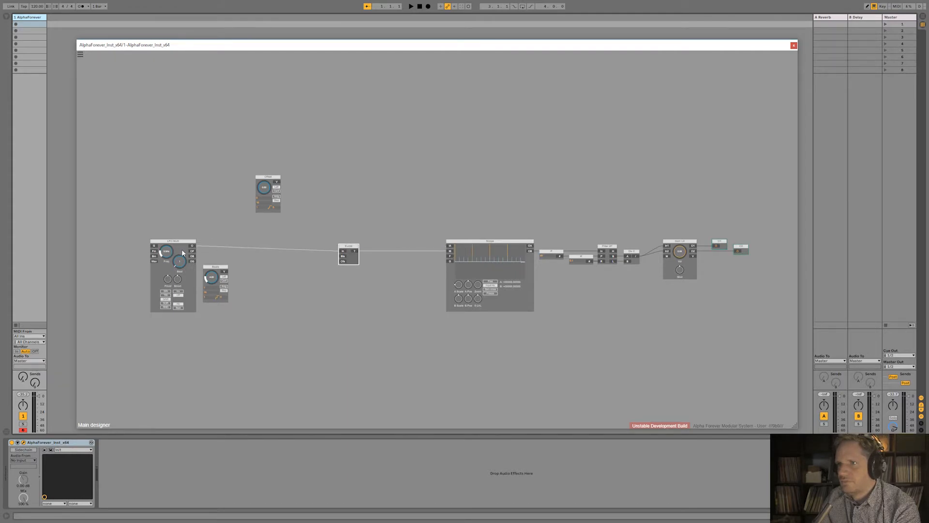
drag(193, 250, 450, 256)
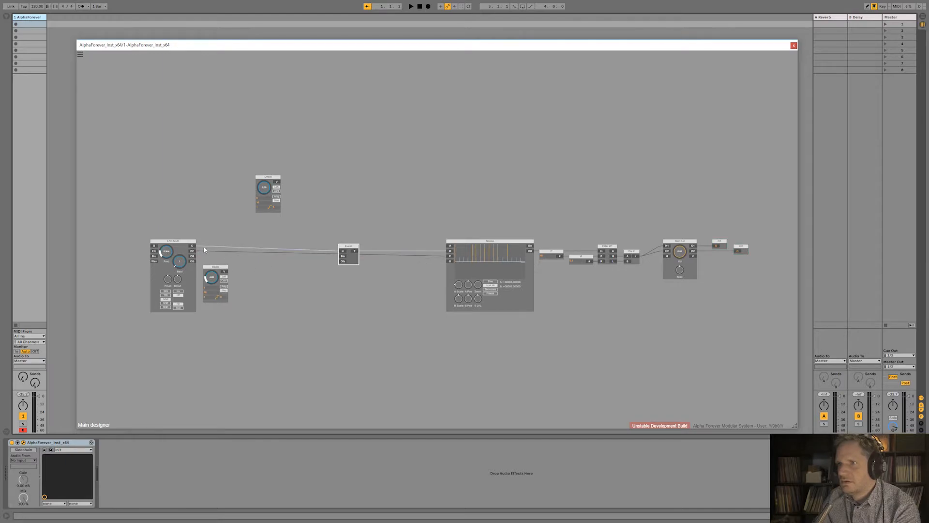
- Move Beats below Euclid and place a constant value module on Scope's F input
drag(221, 265, 368, 283)
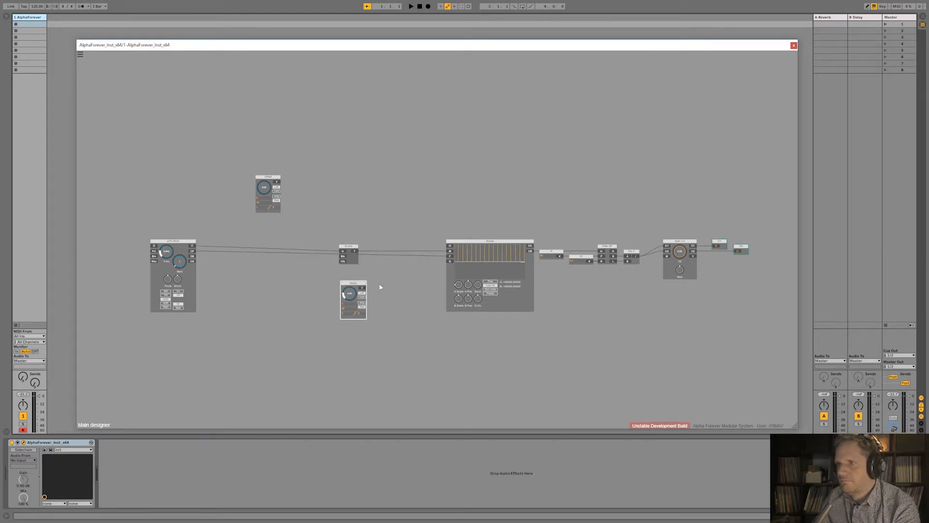
scroll(430, 290, up, 2)
scroll(431, 290, up, 2)
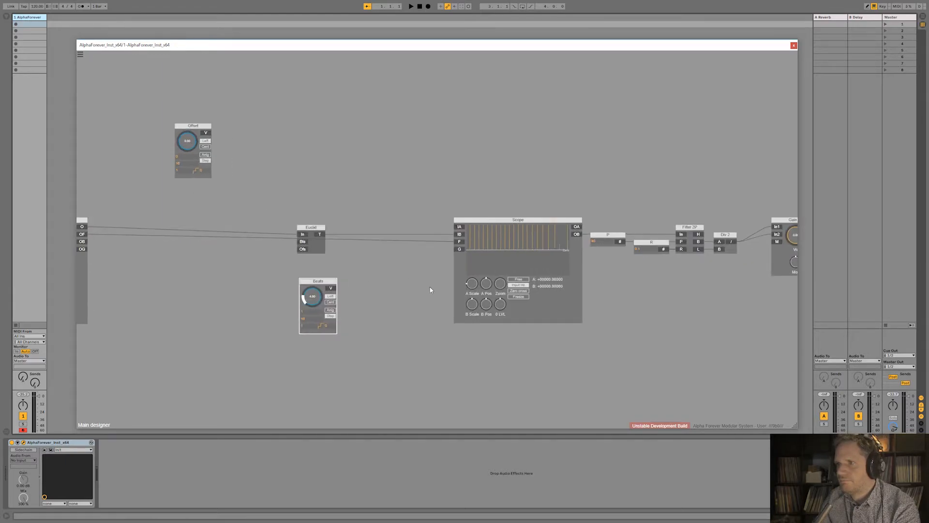
double_click(460, 241)
drag(427, 236, 427, 190)
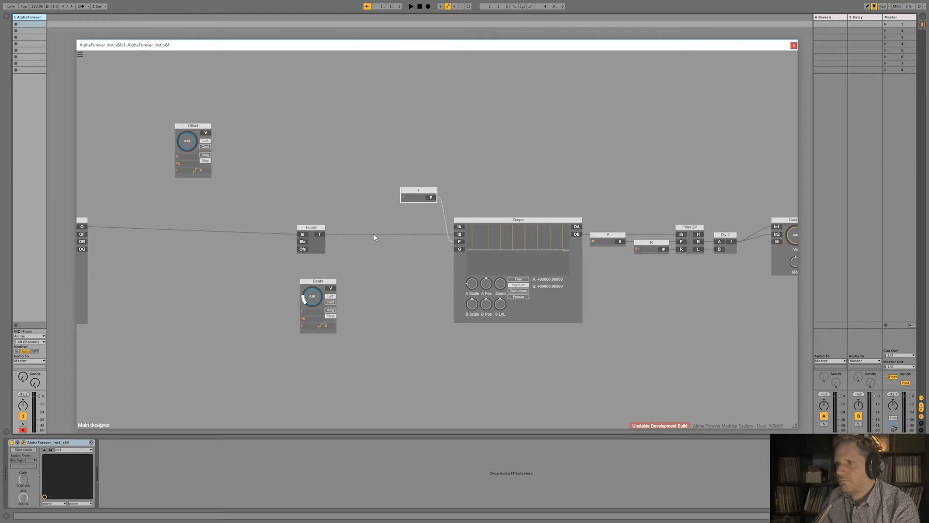
- Position Beats and Offset in front of Euclid and connect them to its Bts and Ofs inputs
drag(330, 283, 253, 242)
drag(208, 133, 295, 247)
drag(207, 133, 256, 245)
scroll(308, 197, down, 3)
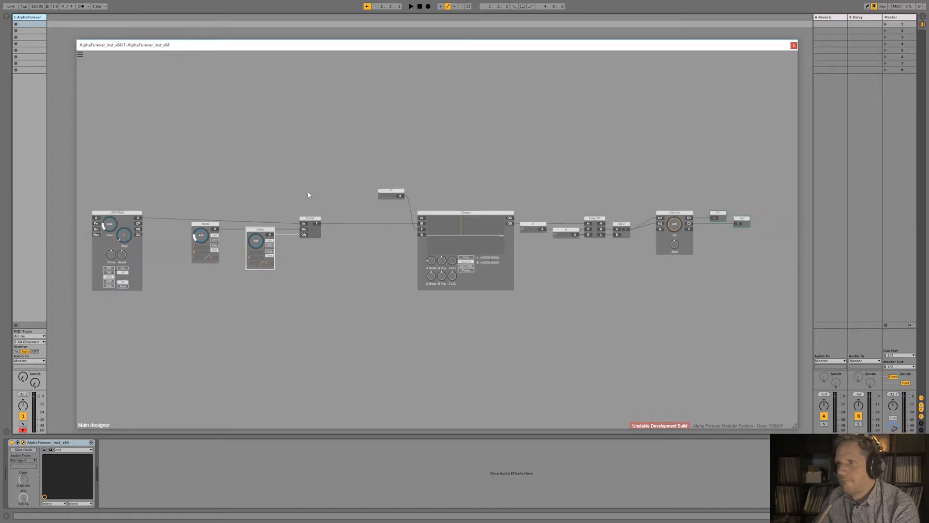
- Move LFO Multi, Beats, Offset and Euclid closer together beside Scope
drag(104, 199, 323, 329)
drag(317, 217, 395, 217)
click(254, 205)
drag(231, 219, 293, 219)
drag(516, 313, 442, 312)
scroll(476, 312, up, 3)
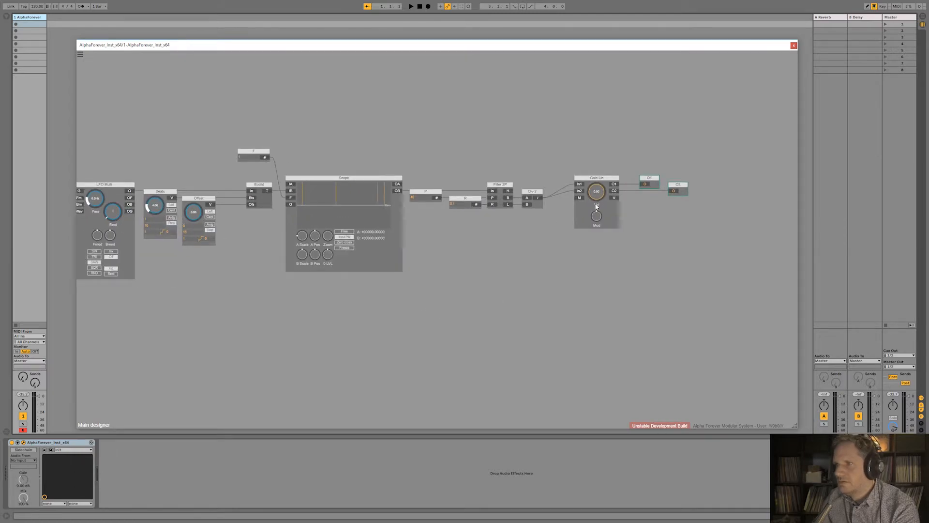
- Raise Gain Lin's volume to audition the Euclid module with the Beats knob, and turn it back down
drag(600, 195, 613, 129)
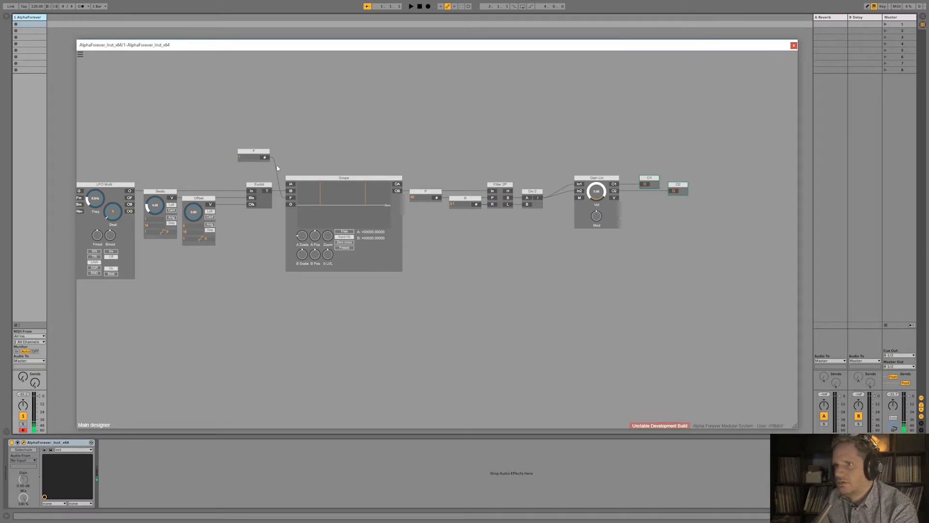
mouse_move(158, 206)
mouse_down()
mouse_move(160, 190)
mouse_move(163, 206)
mouse_up()
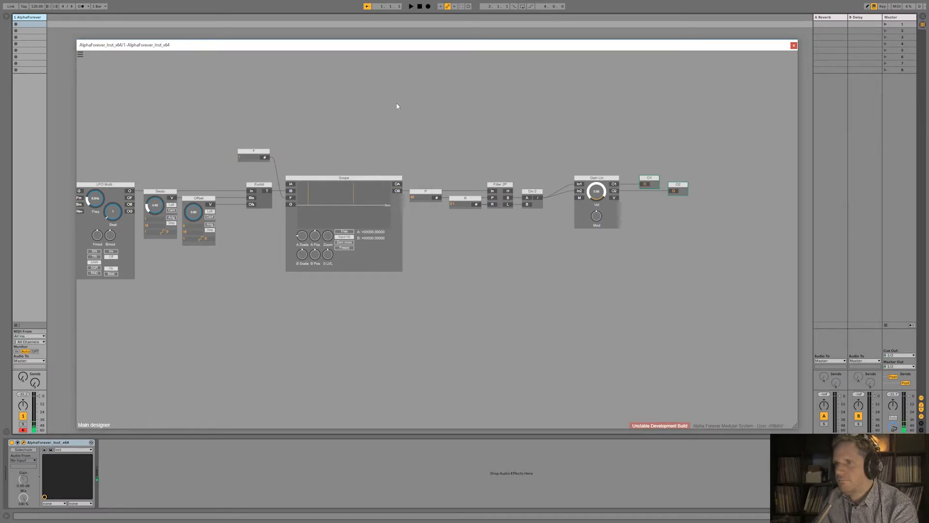
drag(599, 198, 604, 285)
- Move Beats and Offset together up against the Euclid module
drag(241, 324, 419, 341)
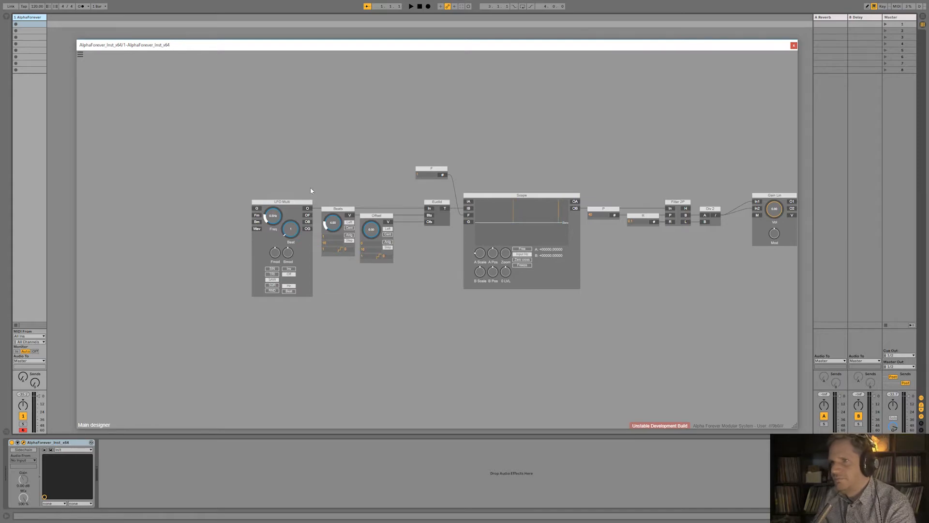
drag(315, 187, 416, 302)
drag(381, 215, 408, 217)
click(394, 189)
- Delete the LFO Multi module from the main designer
click(287, 204)
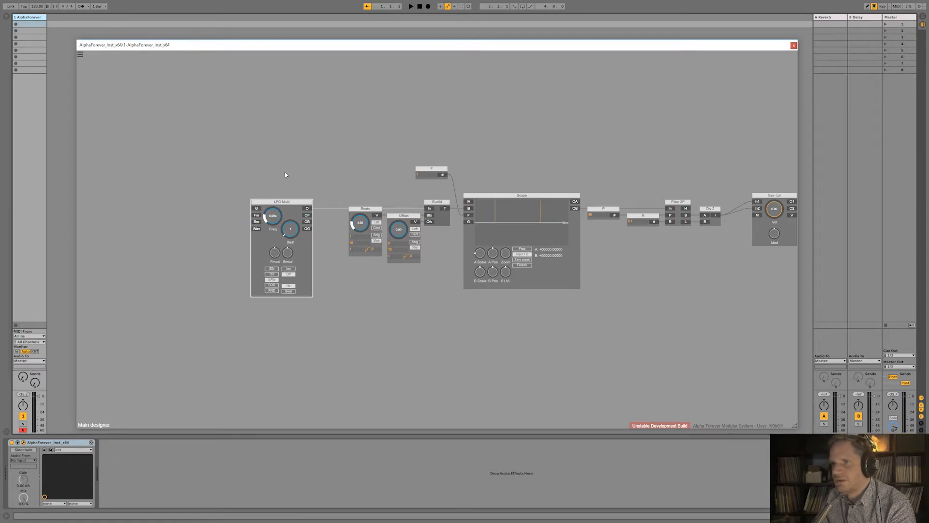
drag(292, 205, 313, 206)
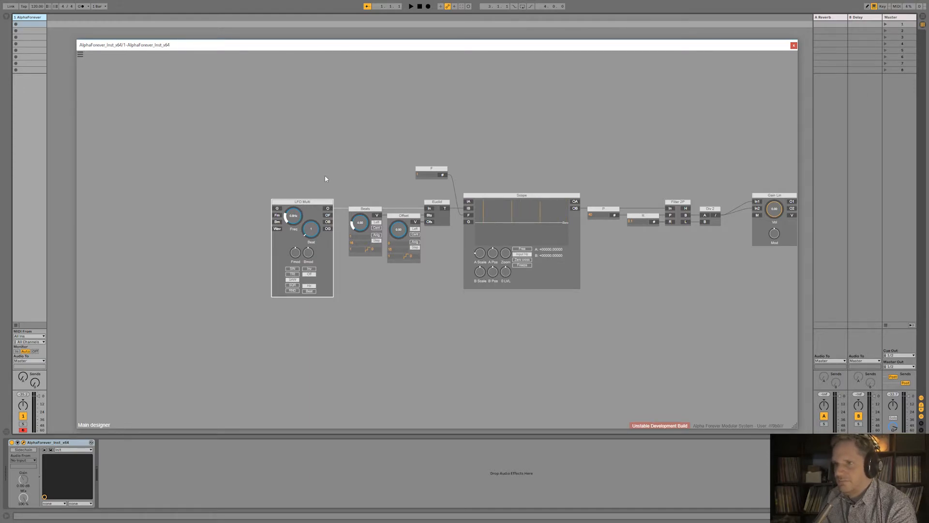
key(Delete)
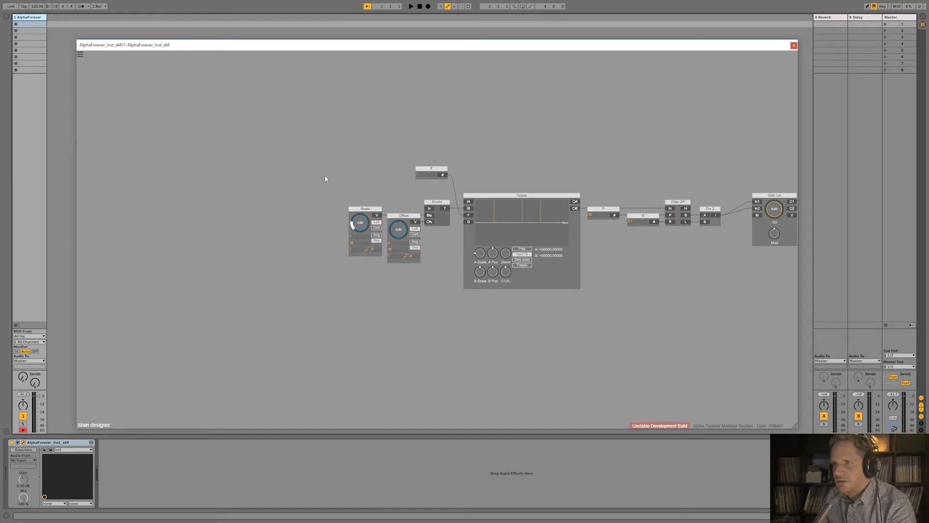
- Add a Clock module and connect its 1/4 output to Scope's IA input
right_click(234, 202)
text(clock)
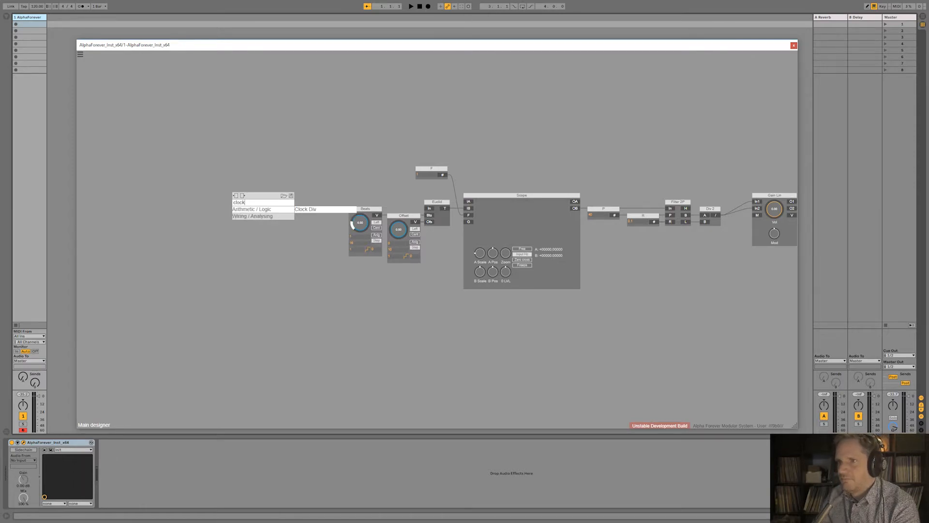
click(314, 209)
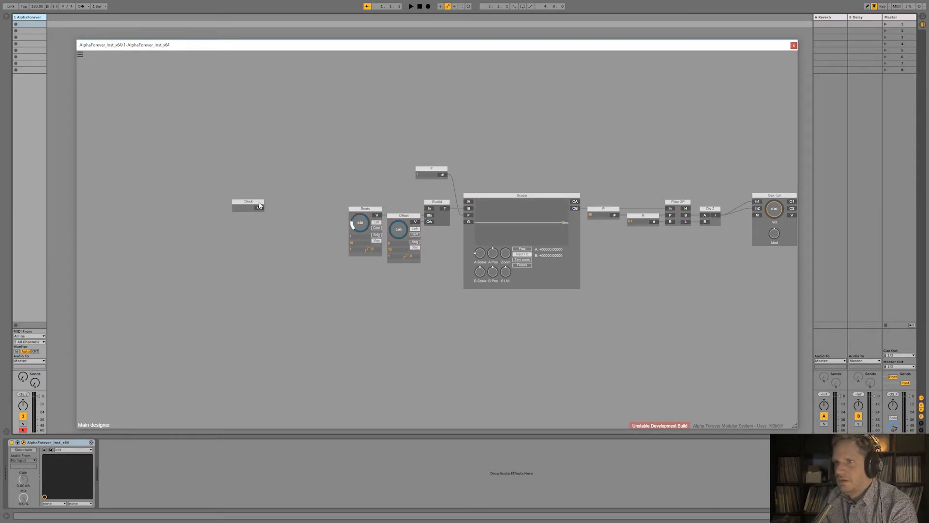
drag(312, 212, 469, 203)
drag(261, 207, 261, 201)
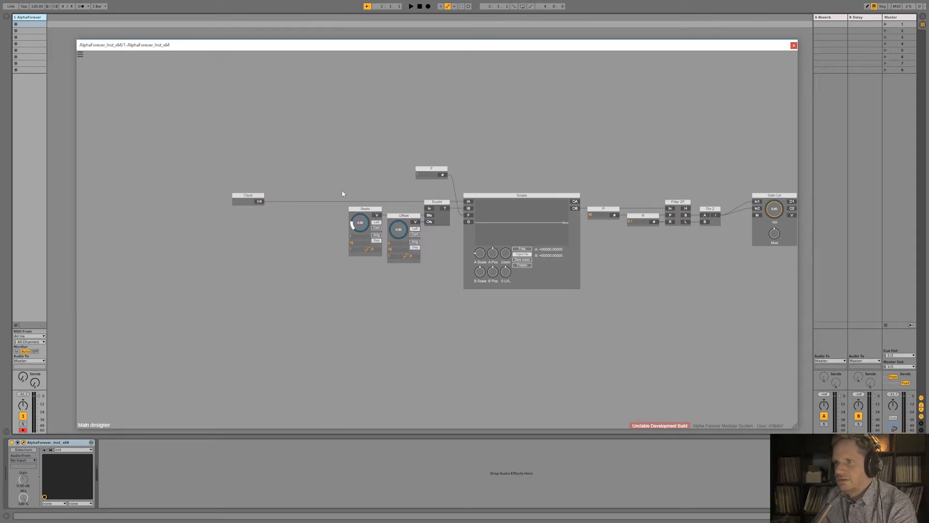
- Switch to Ableton Live's Arrangement View and set the insert marker to the song start at 1.1.1
click(59, 41)
key(Tab)
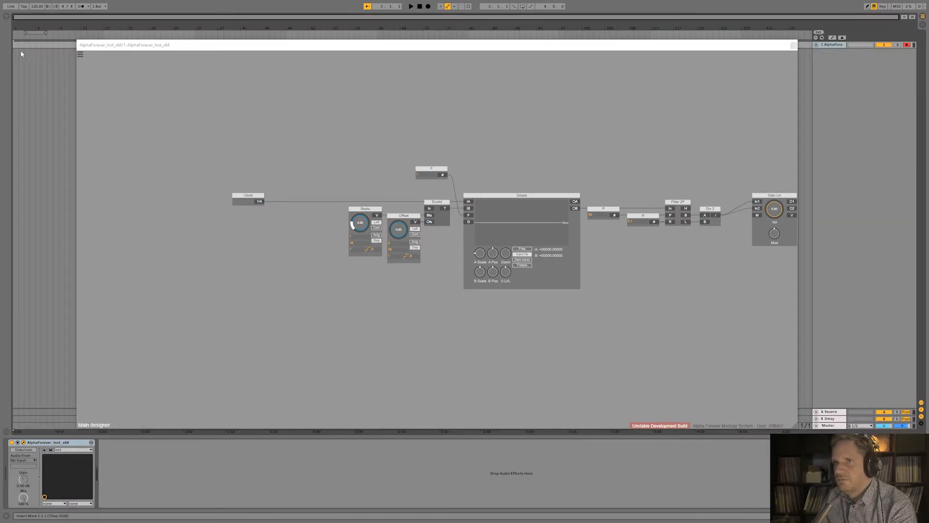
key(space)
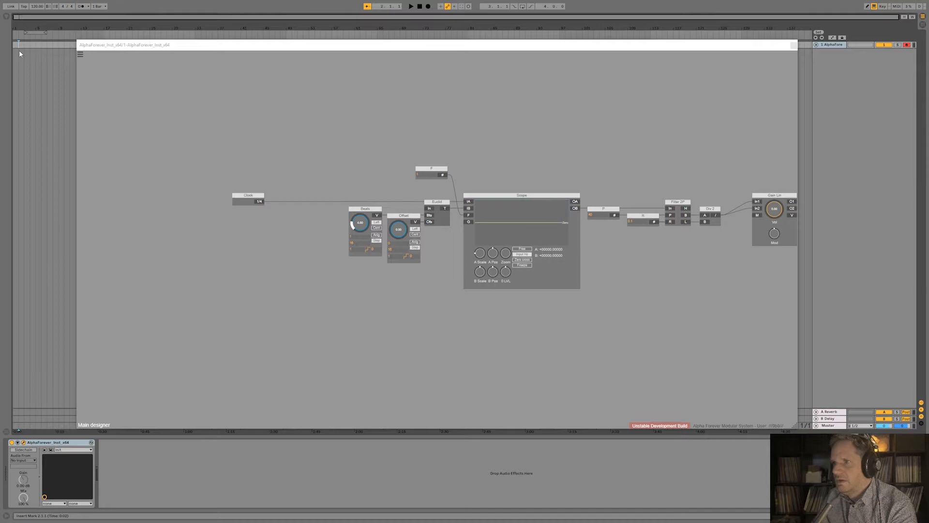
scroll(24, 58, up, 10)
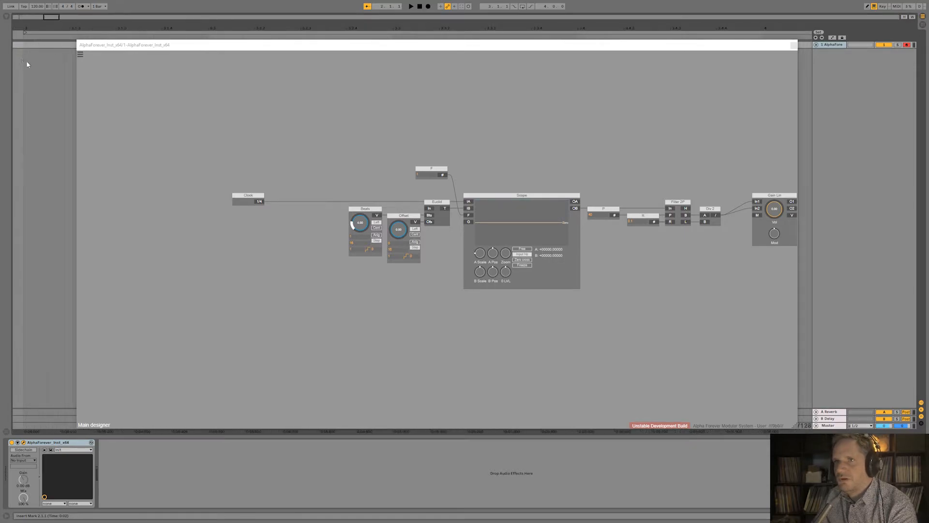
key(Home)
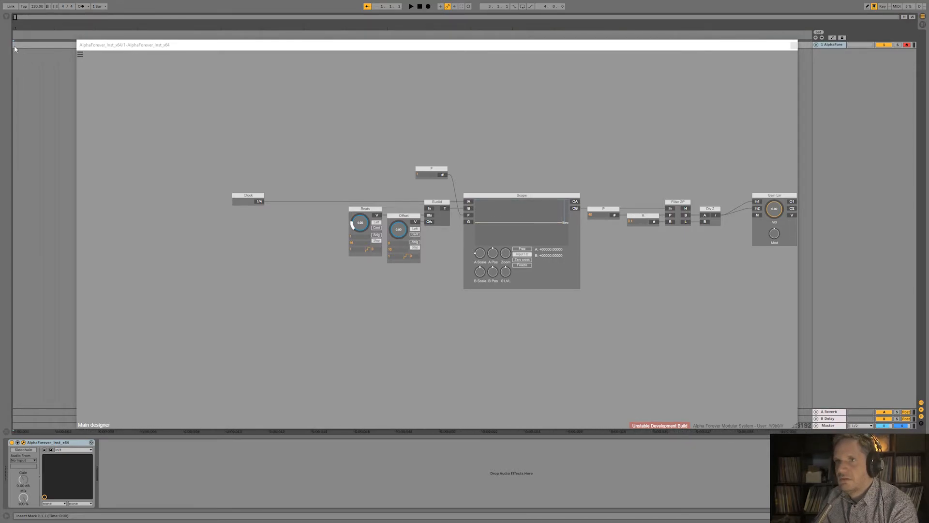
- Place the insert marker at several 1/16 grid positions up to 1.4.1 and examine the Clock's output in Scope
click(25, 51)
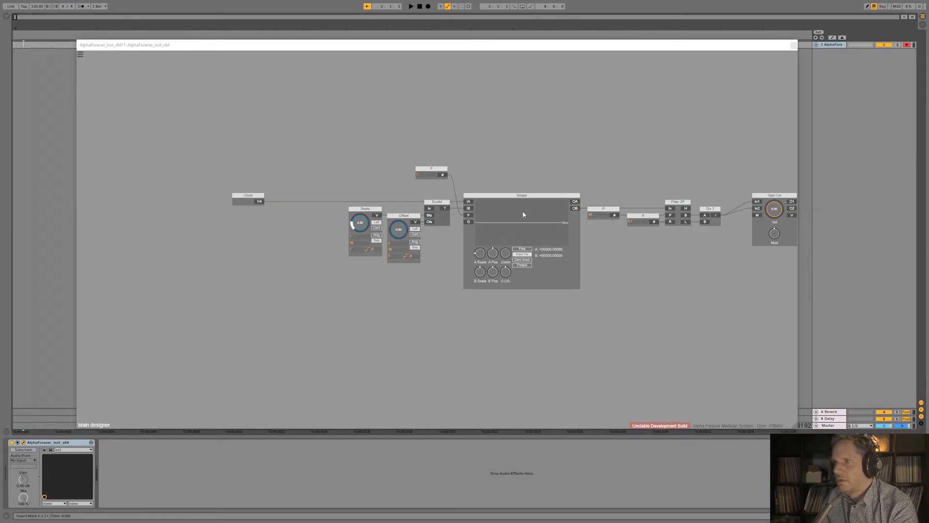
scroll(41, 70, down, 6)
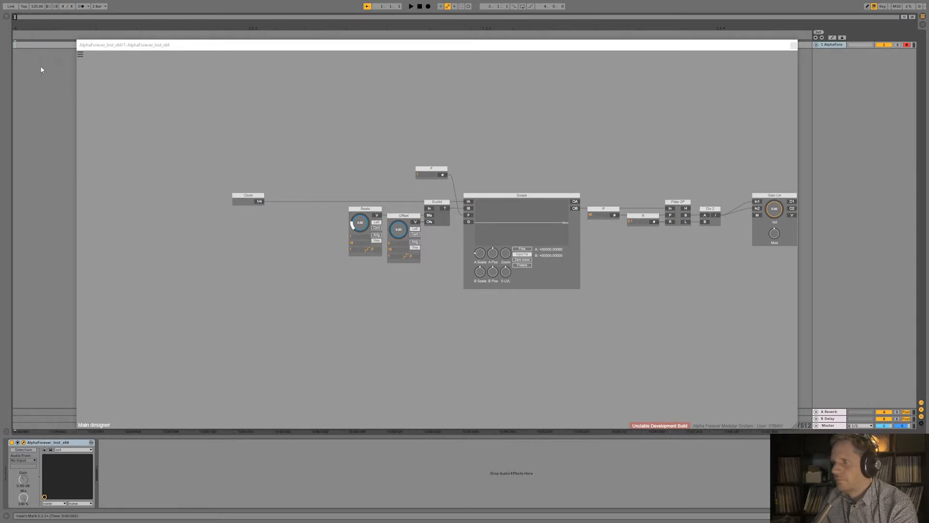
scroll(39, 67, down, 2)
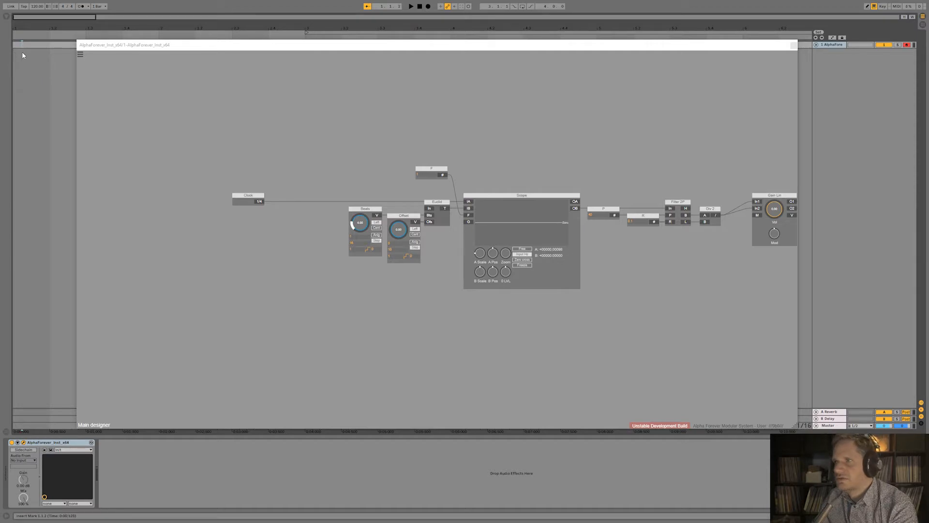
click(22, 52)
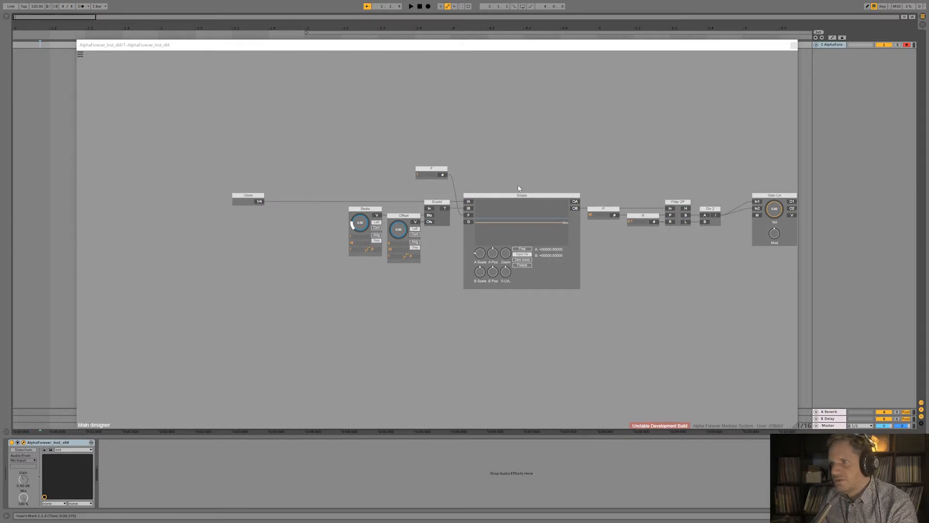
click(49, 46)
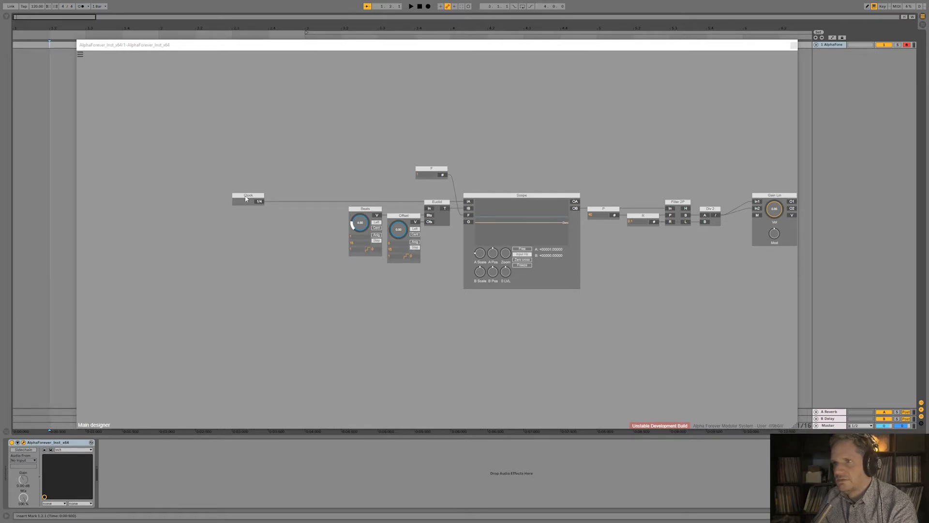
drag(246, 198, 232, 199)
click(58, 46)
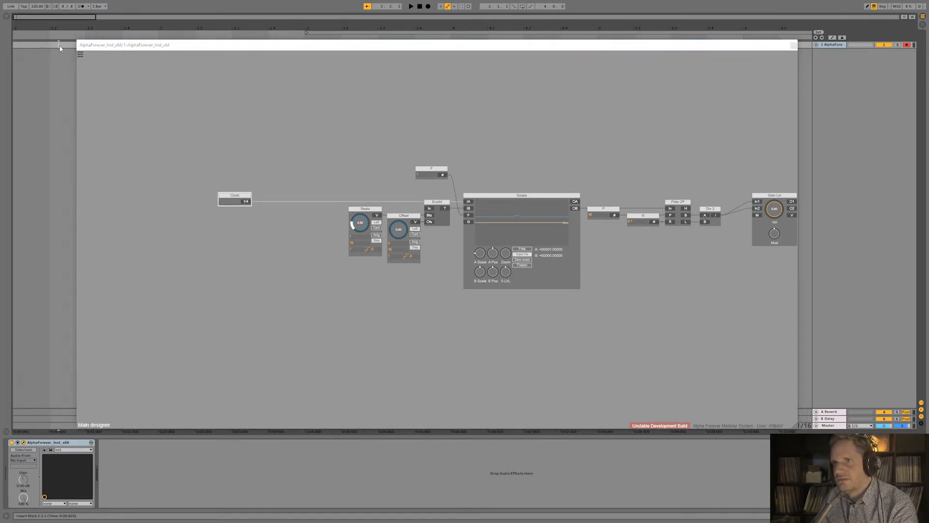
click(34, 45)
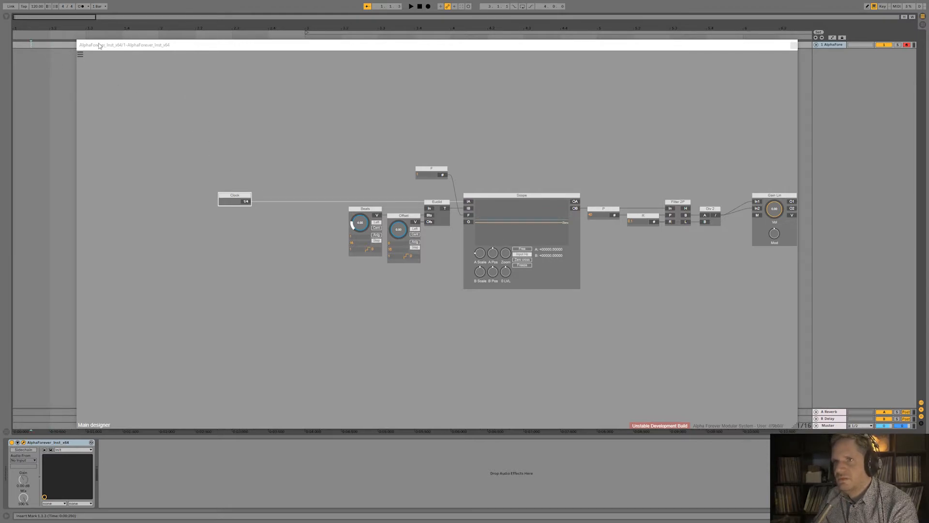
click(124, 46)
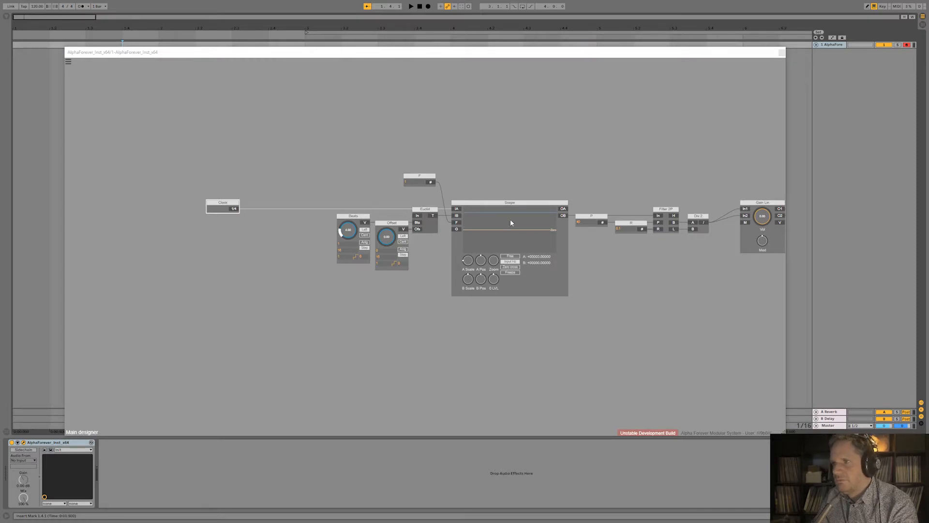
- Move the Clock module closer to the Beats module
scroll(226, 159, up, 2)
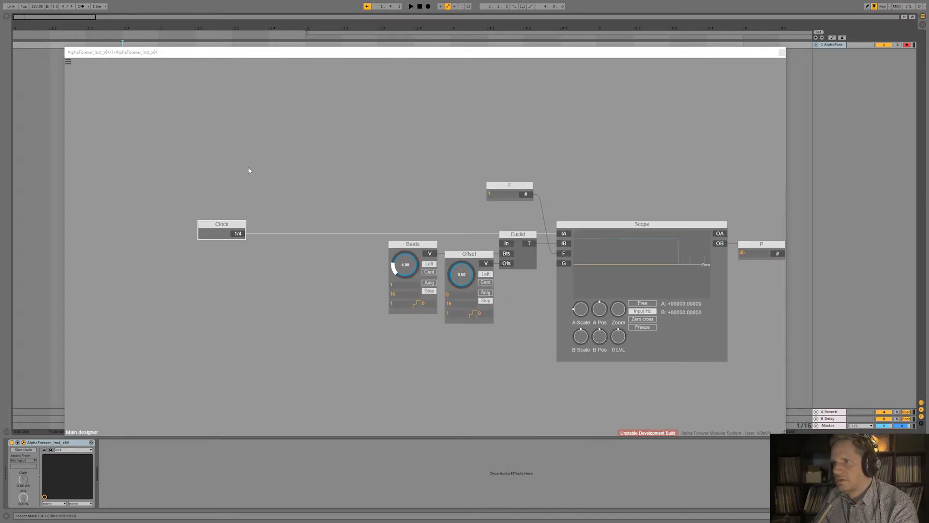
scroll(602, 345, up, 3)
drag(562, 338, 623, 359)
scroll(623, 360, down, 1)
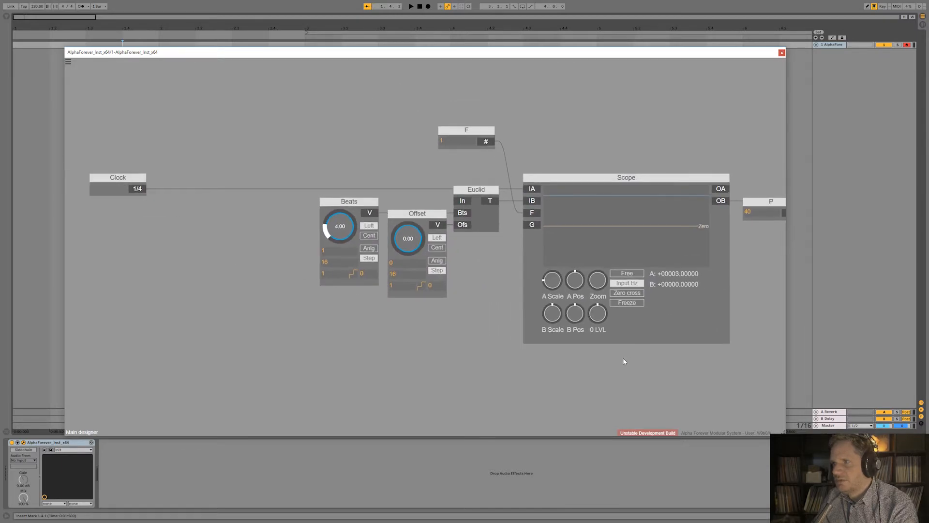
drag(160, 185, 265, 185)
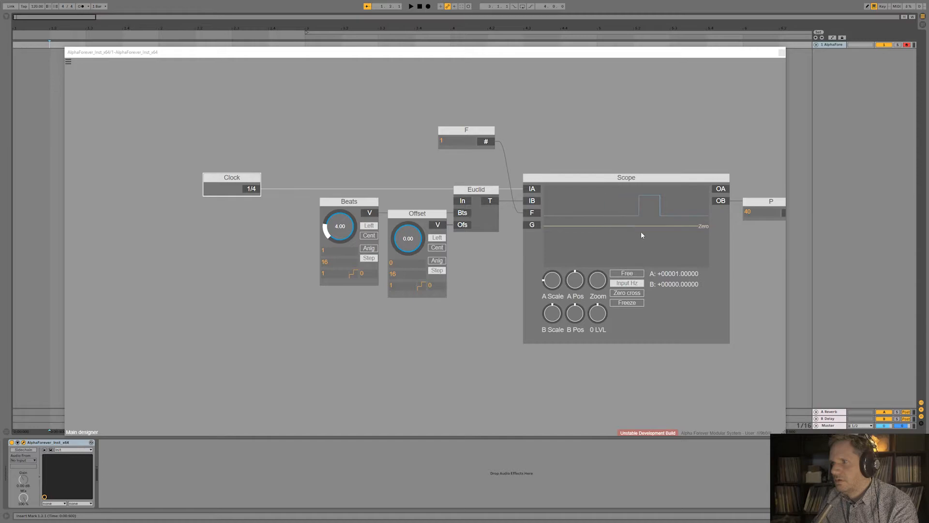
- Compare the Clock's value in Scope with the insert marker at 3.1.1, at 2.1.1 and at the song start
click(306, 45)
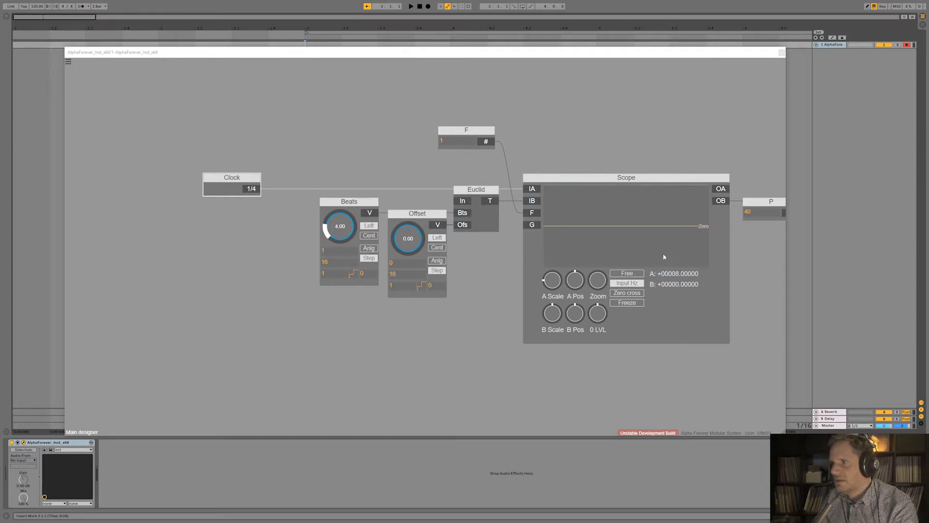
click(163, 45)
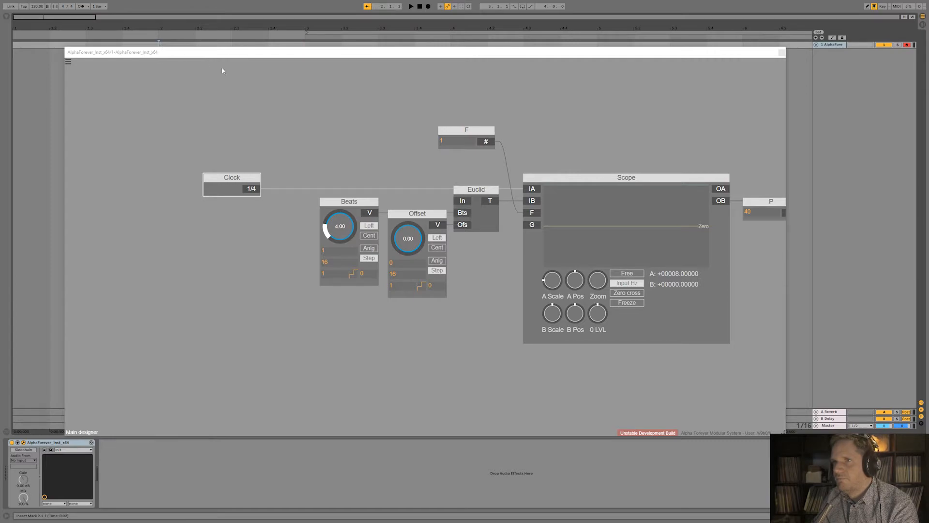
key(Home)
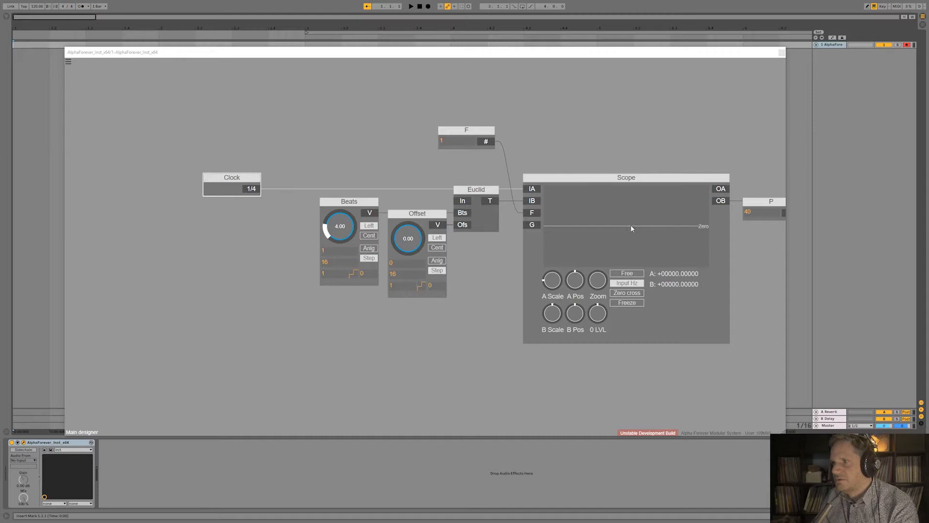
- Insert a Mul module after the Clock with a constant of 16 on its B input, and check Scope at 1.1.2
drag(274, 168, 218, 163)
right_click(272, 173)
click(291, 181)
click(358, 186)
drag(339, 183, 271, 182)
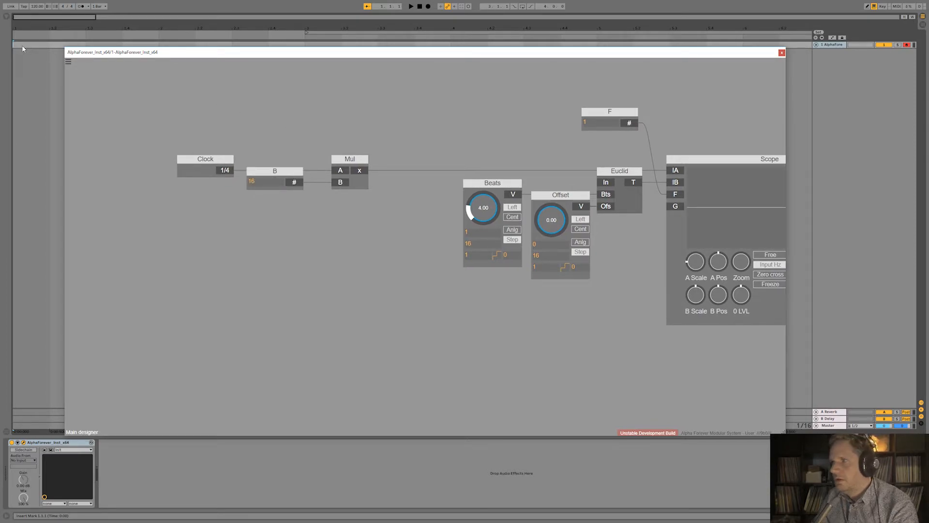
drag(326, 134, 244, 147)
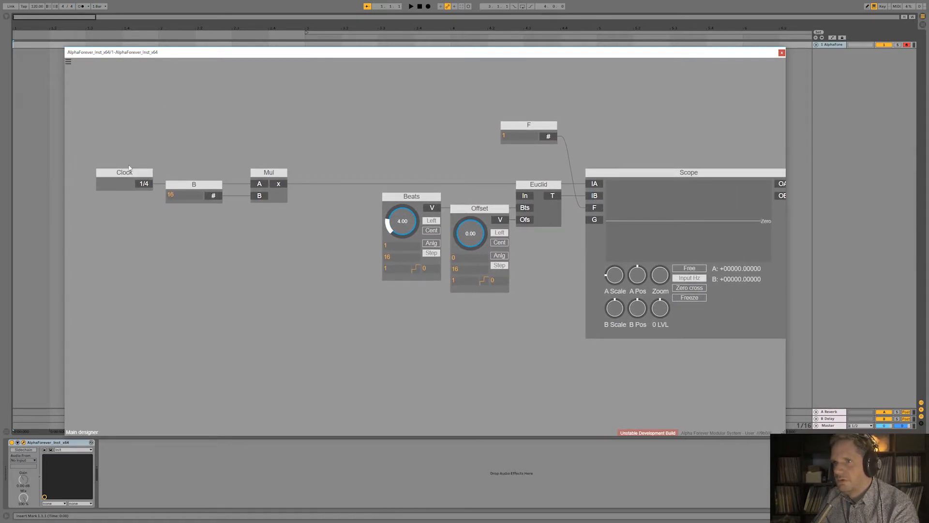
click(22, 44)
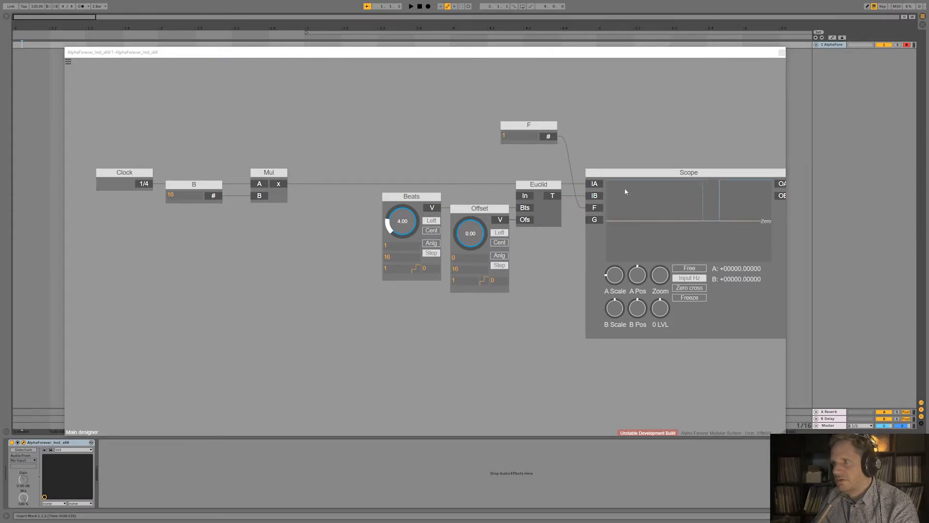
- Set the Mul module's B constant to 4 and check the Scope signal at 1.1.3 and 1.1.4
click(178, 197)
text(4)
click(200, 138)
drag(277, 172, 270, 171)
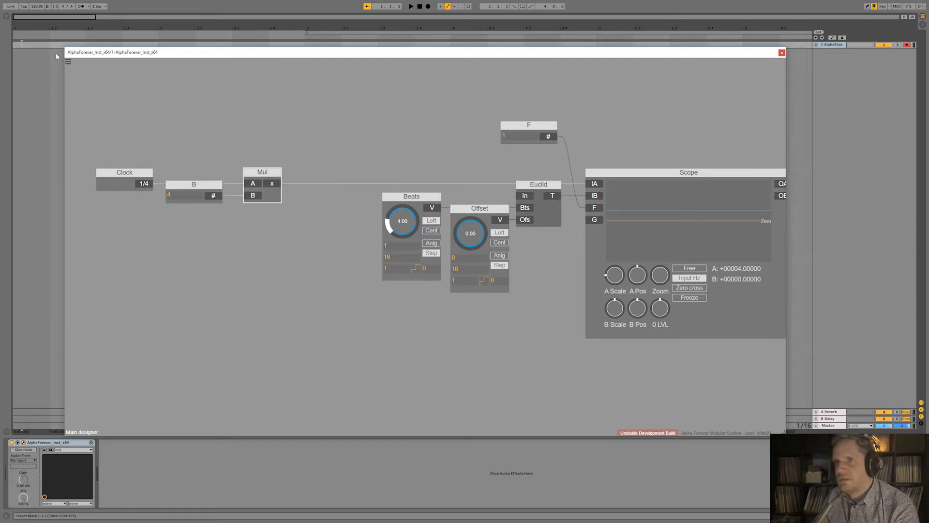
click(31, 44)
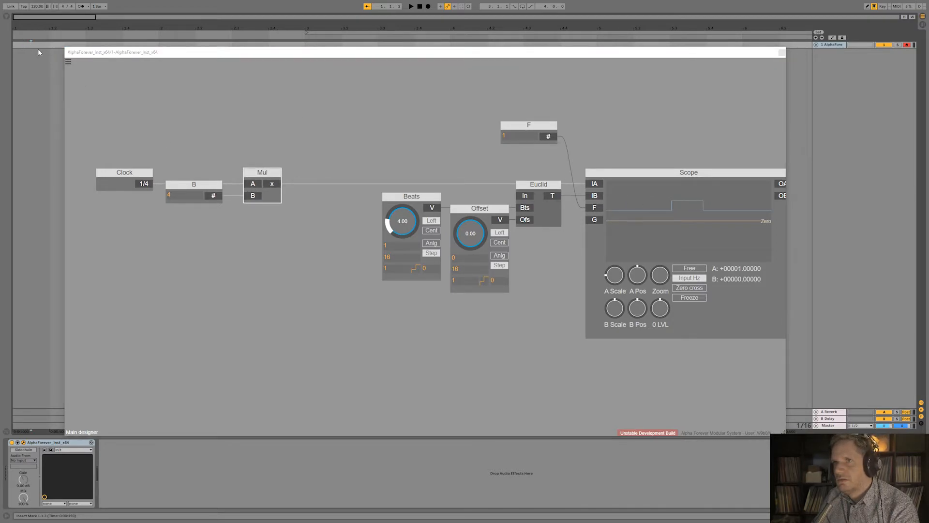
click(41, 44)
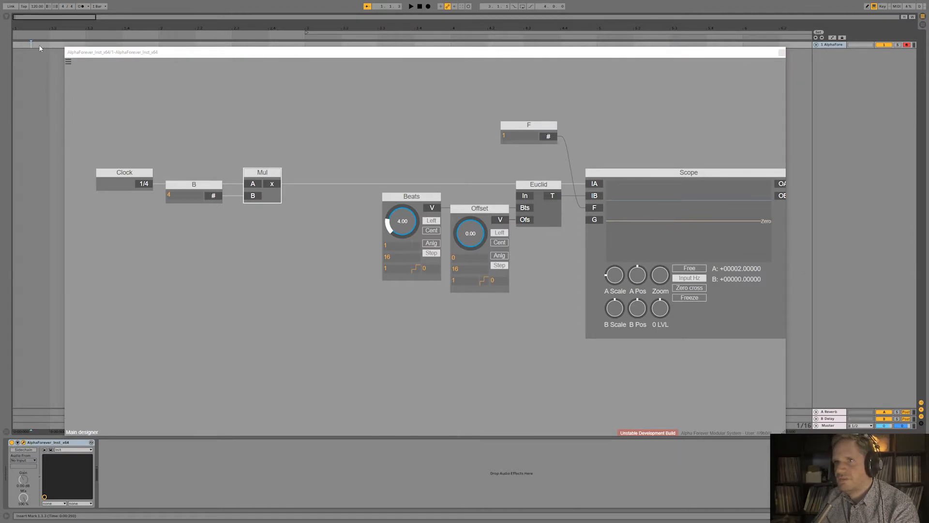
- Move the Clock, B and Mul modules together farther away from the Beats module
drag(213, 112, 318, 131)
scroll(319, 131, down, 2)
drag(201, 155, 420, 234)
drag(367, 180, 241, 170)
click(271, 189)
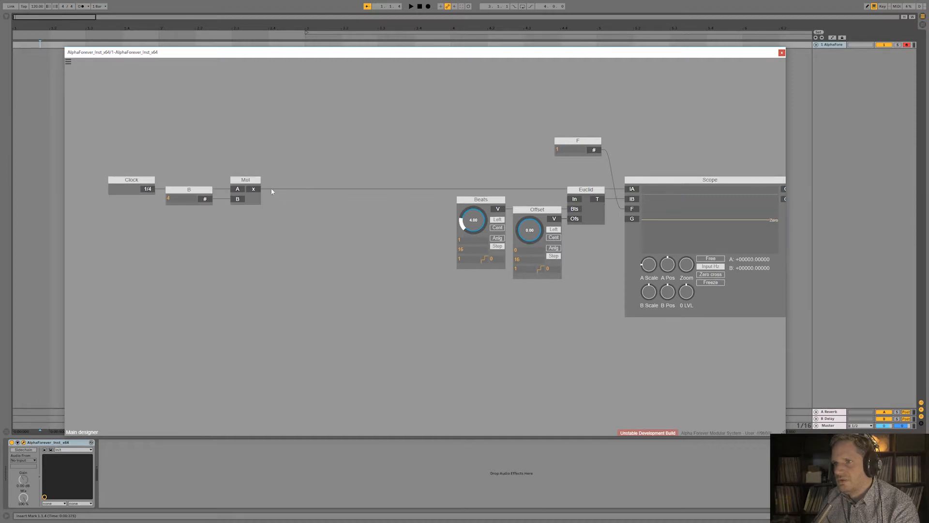
- Insert a Trunc module on Mul's output and place it beside Mul
right_click(254, 189)
text(tru)
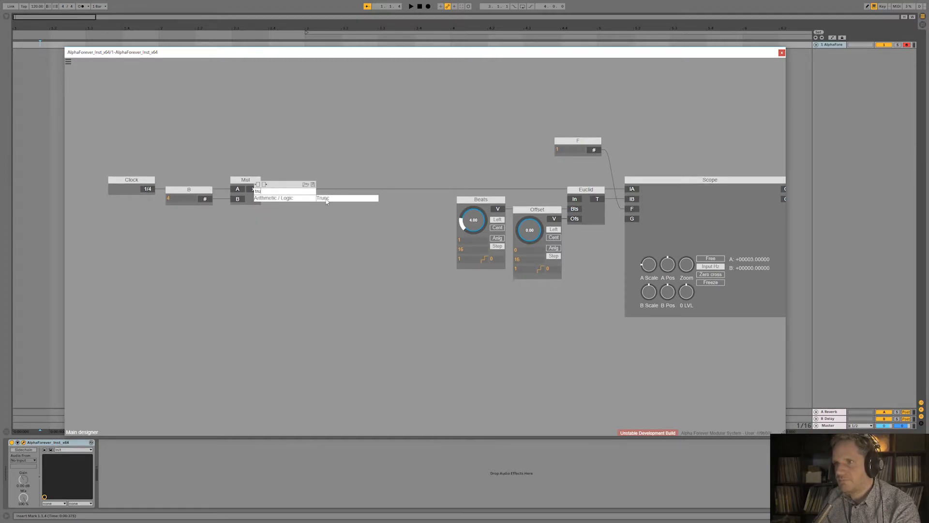
key(Return)
drag(310, 182, 286, 183)
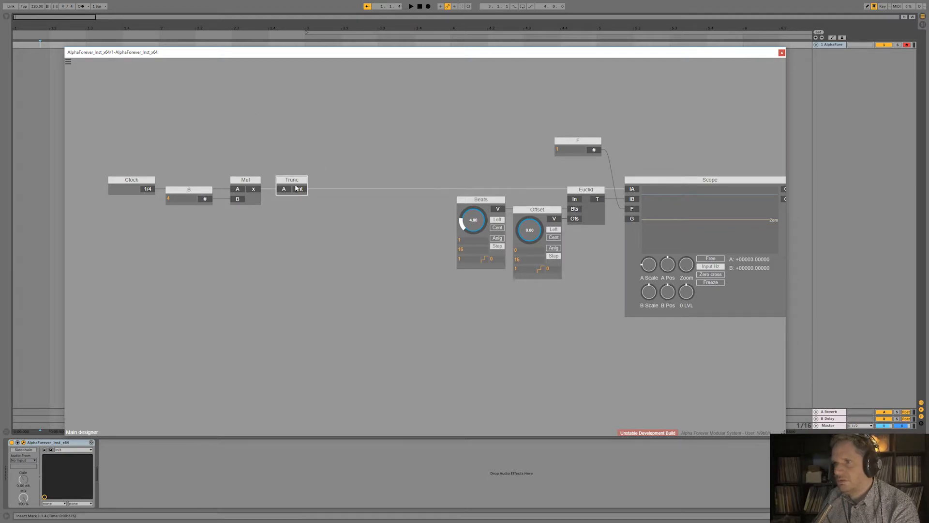
- Insert a Modulo module on Trunc's Int output, leaving room between the two for a constant
right_click(300, 190)
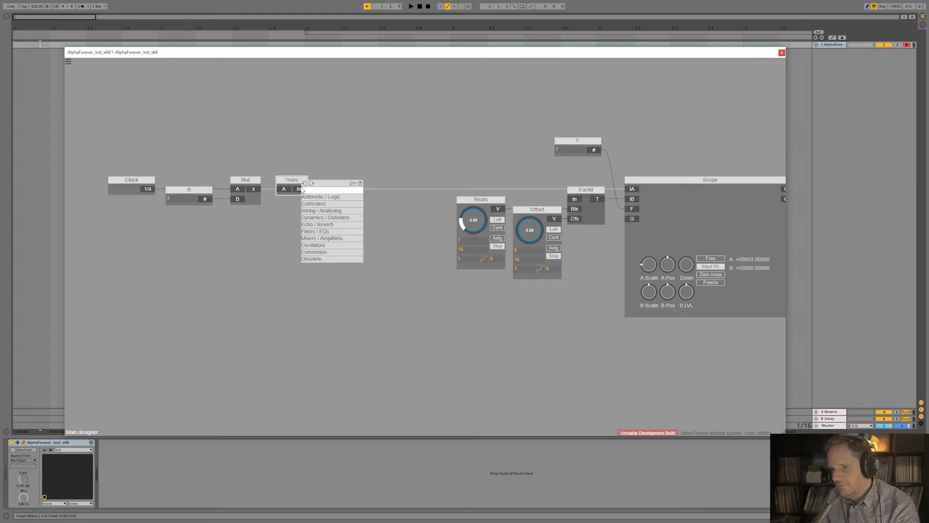
text(di)
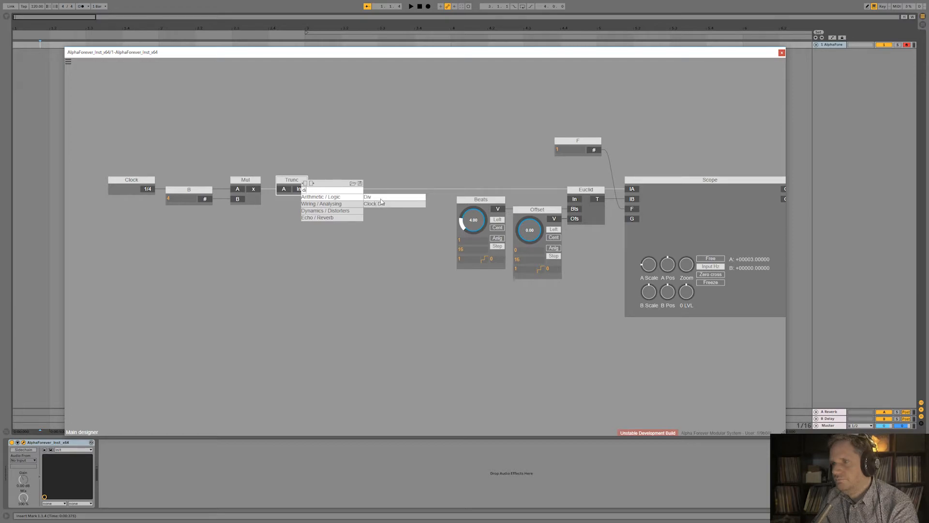
key(BackSpace)
key(BackSpace)
text(mod)
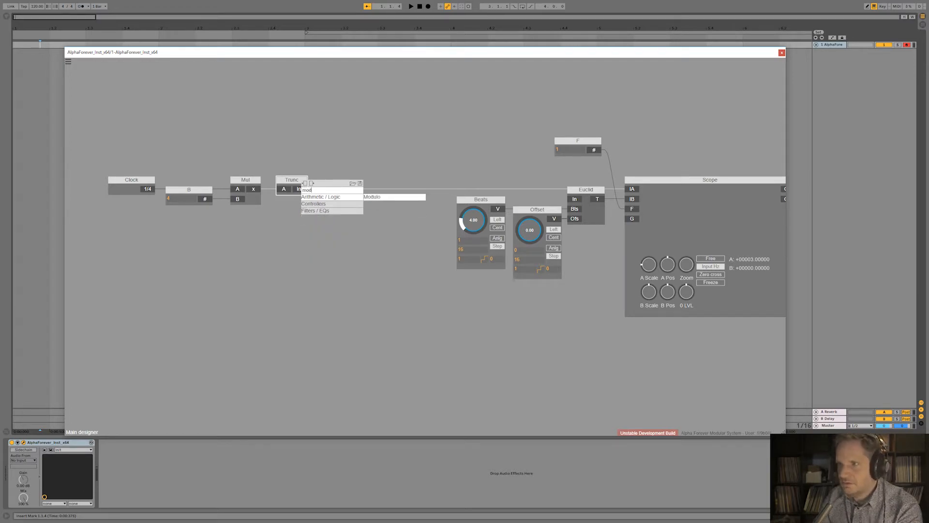
click(404, 198)
drag(372, 182, 413, 182)
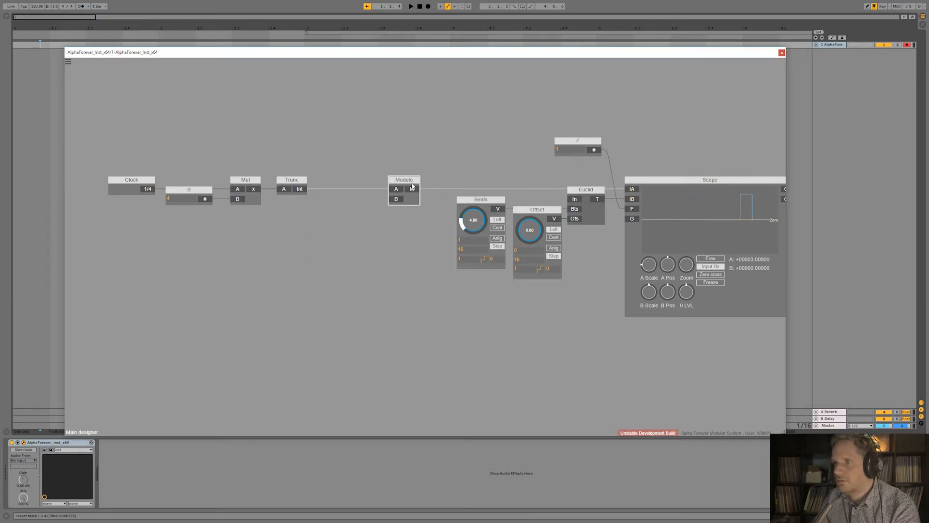
- Add a constant of 16 to the Modulo module's B input
double_click(396, 199)
click(326, 199)
text(16)
click(321, 162)
- Move the Clock-to-Modulo chain farther from Beats and check Scope with the insert marker at several sixteenths up to 1.2.1
drag(85, 164, 422, 242)
drag(407, 182, 289, 182)
click(51, 45)
click(11, 45)
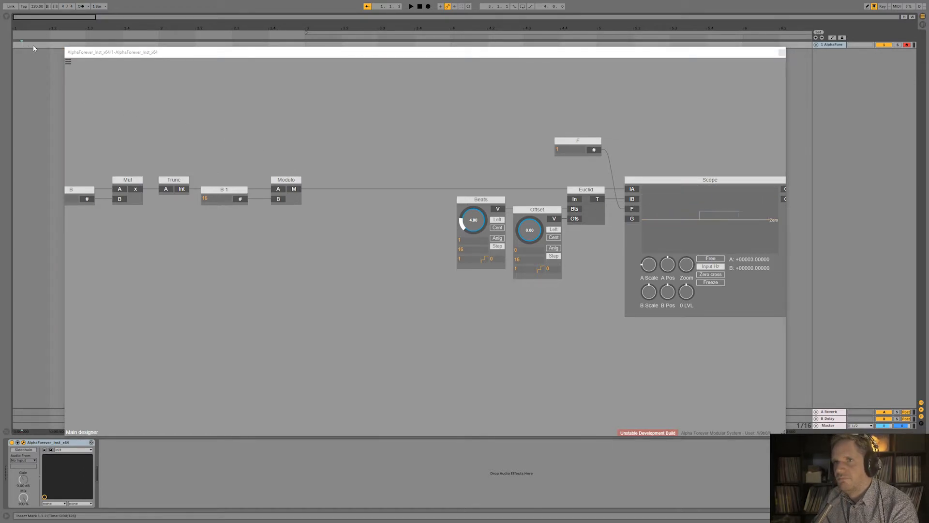
click(41, 45)
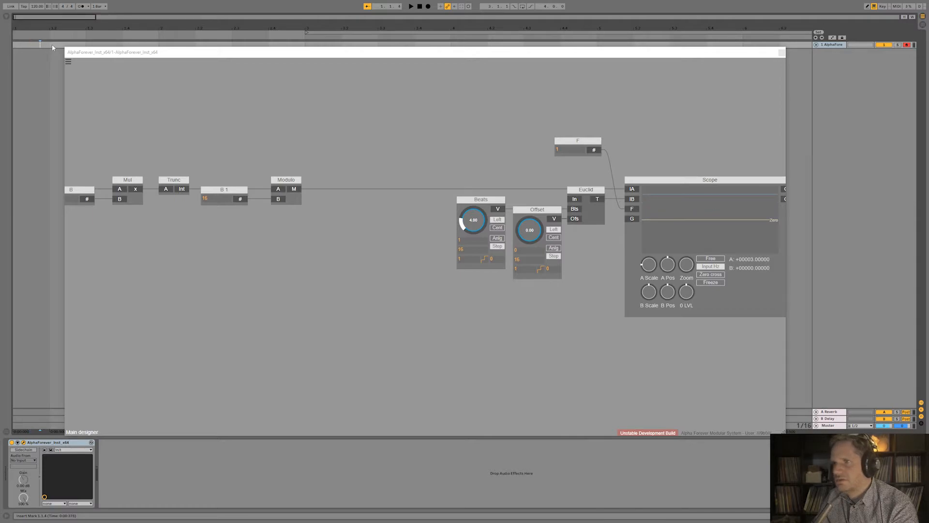
- Insert a Div module after Modulo and connect the 16 constant to its B input
drag(272, 160, 393, 192)
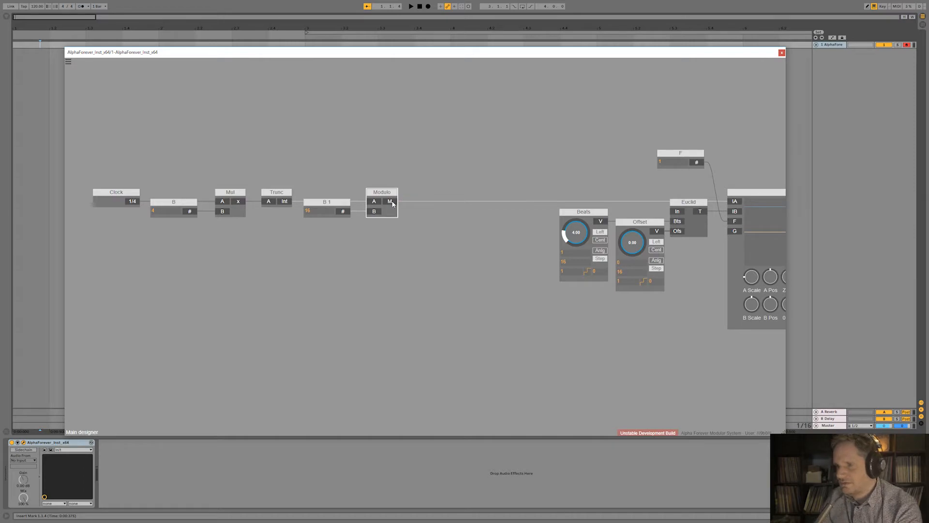
click(392, 204)
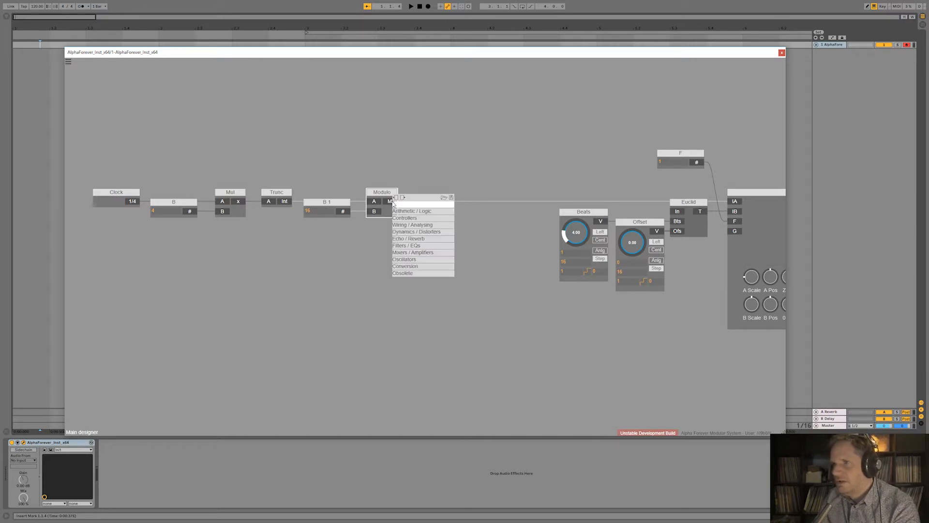
text(div)
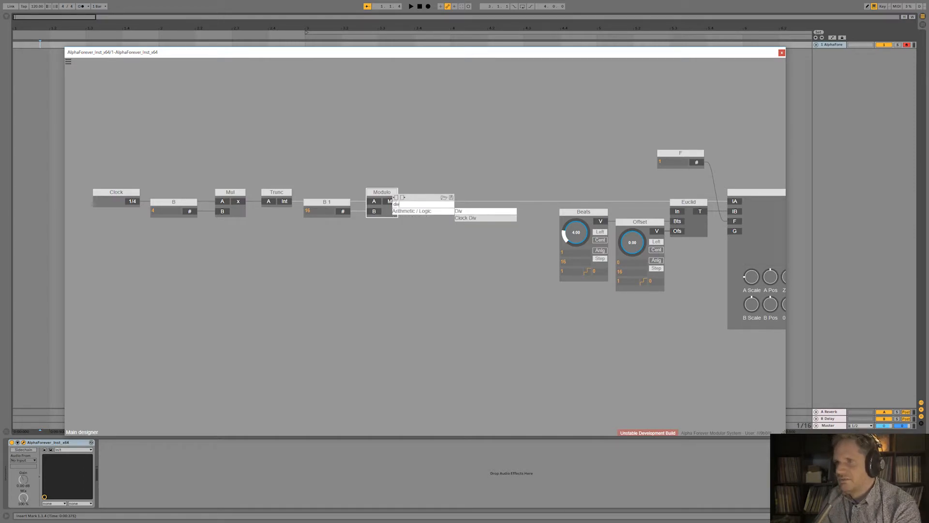
click(469, 213)
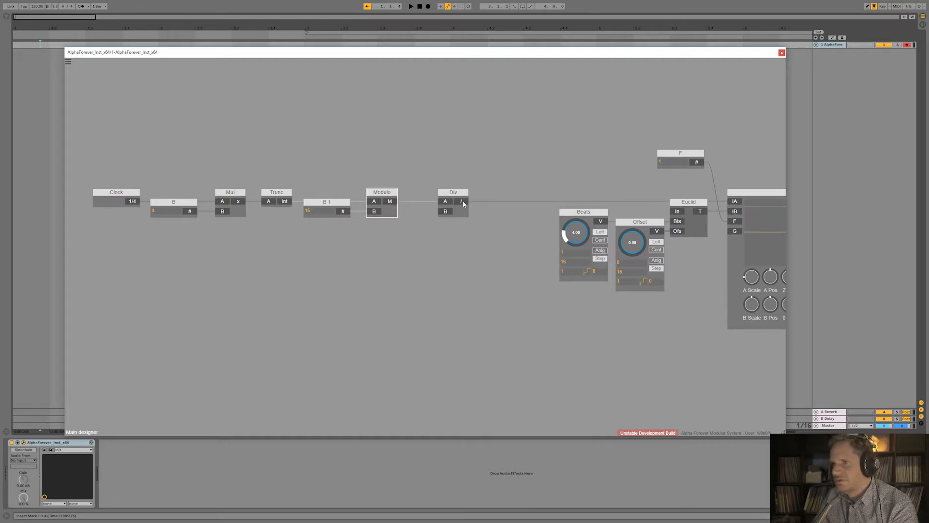
drag(349, 211, 442, 186)
- Close the gap between the Clock-to-Div chain and Beats, and check Scope with the insert marker at 1.2.1 and 1.2.2
drag(122, 166, 577, 292)
drag(498, 211, 441, 195)
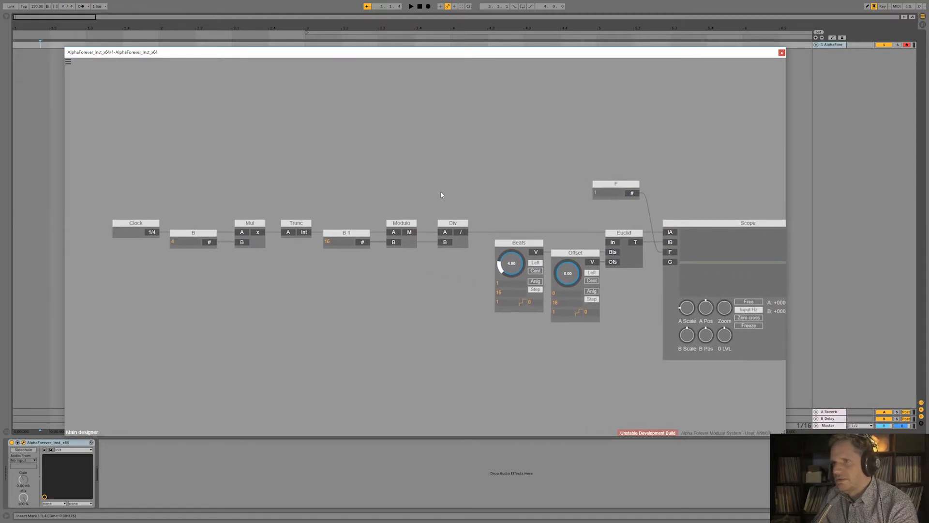
click(50, 45)
click(60, 46)
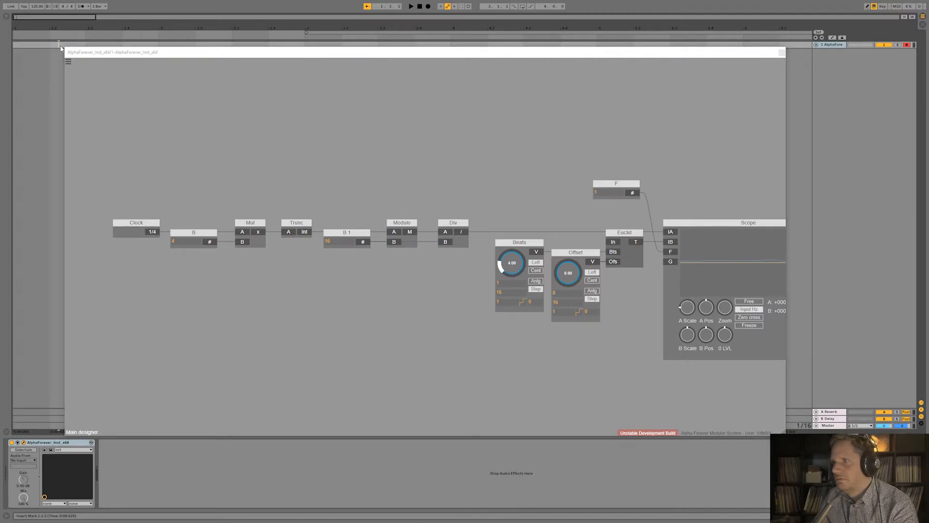
- Return the insert marker to 1.1.1 and connect Div's output to Euclid's In input
click(14, 43)
click(248, 157)
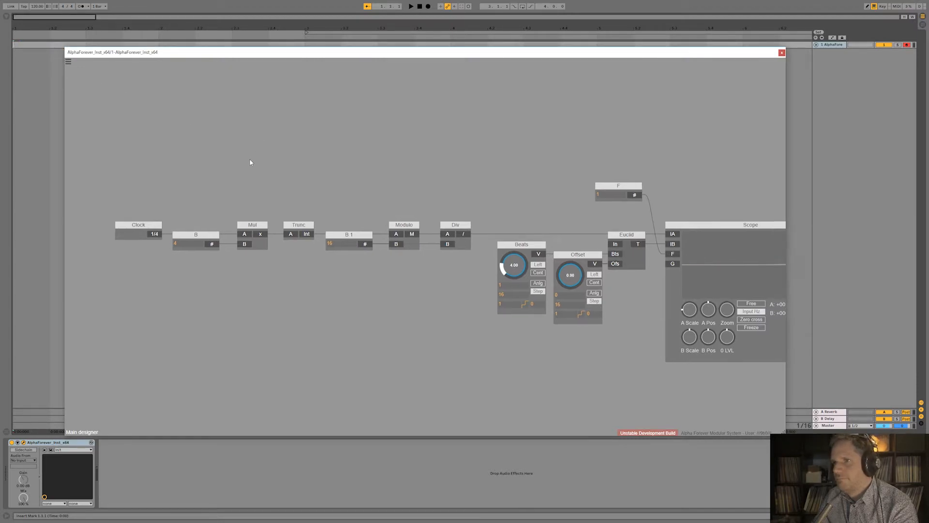
click(421, 7)
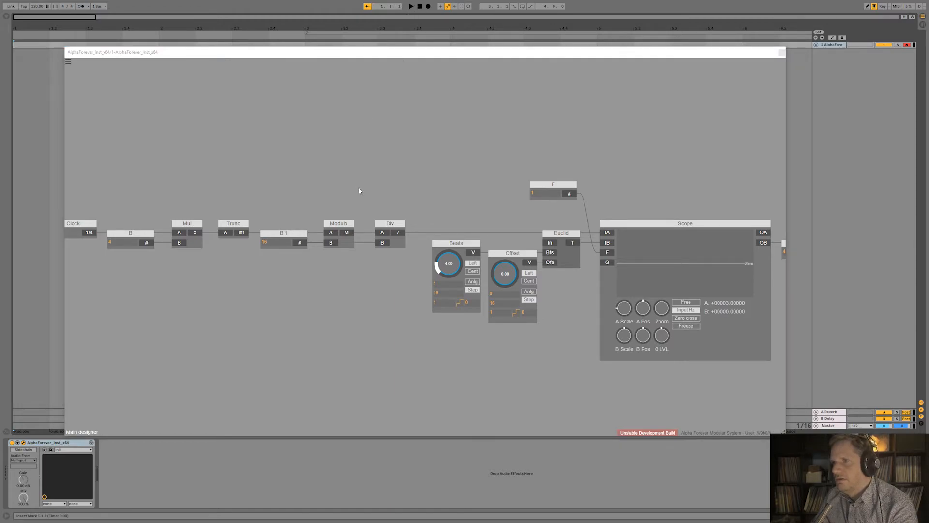
drag(400, 235, 550, 247)
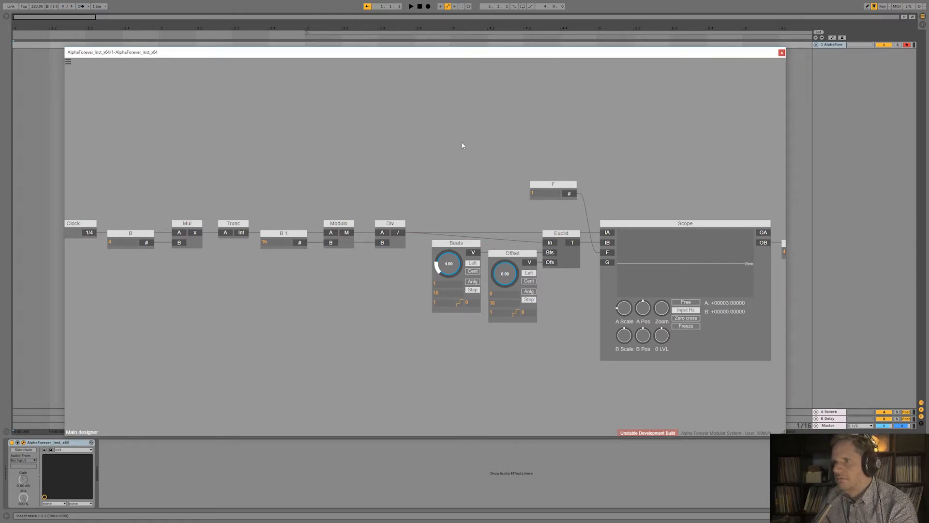
- Start playback and raise Gain Lin's volume to 1.00
click(412, 7)
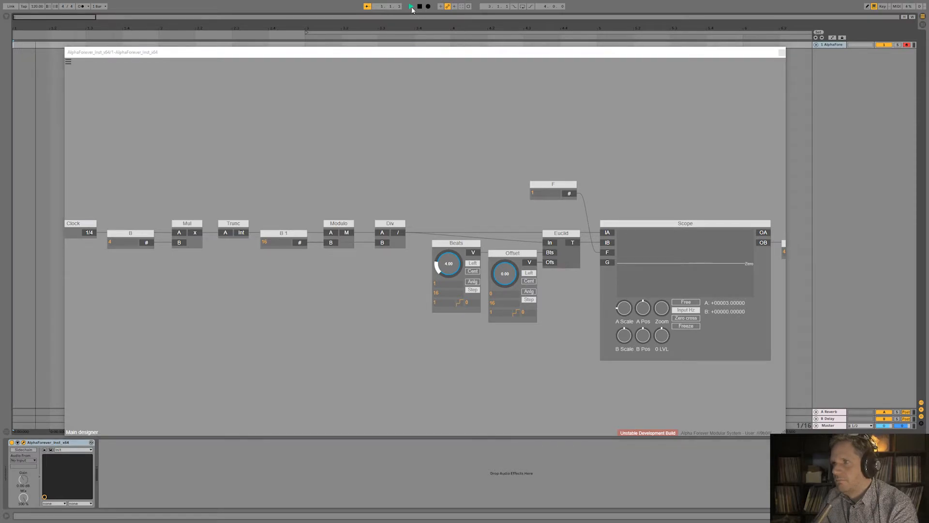
drag(516, 100, 239, 72)
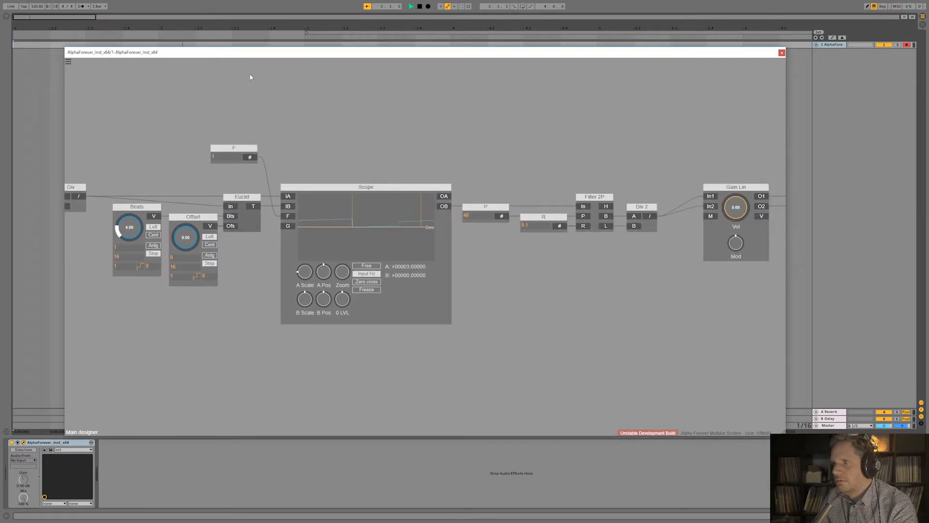
mouse_move(740, 196)
mouse_down()
mouse_move(746, 141)
mouse_move(561, 111)
mouse_move(562, 154)
mouse_move(732, 257)
mouse_up()
drag(541, 168, 541, 187)
click(544, 143)
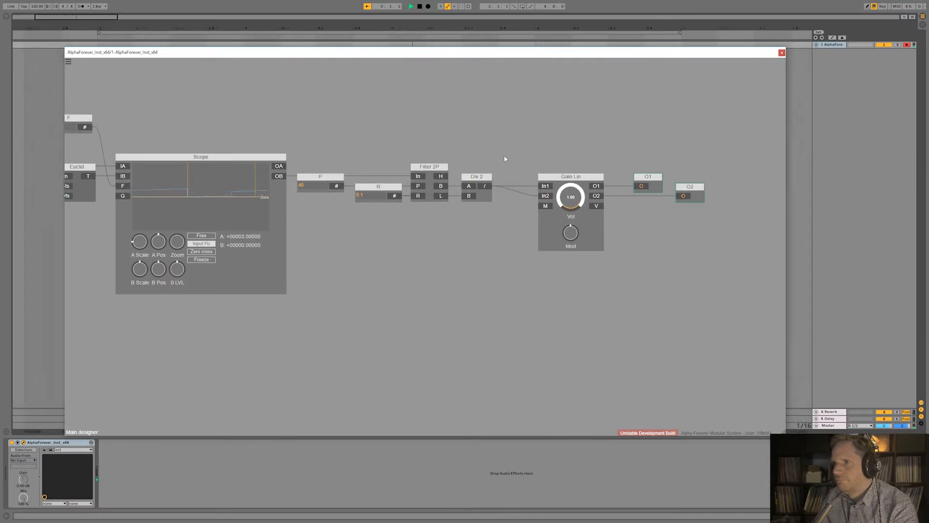
- Set Filter 2P's R constant to 0.02 and check the beat against the metronome
double_click(371, 193)
text(0.02)
click(338, 179)
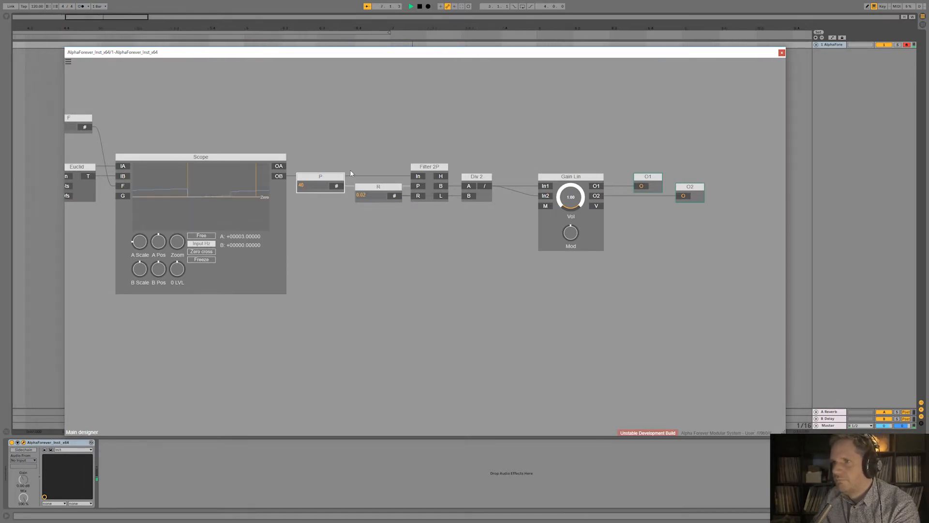
scroll(367, 160, down, 3)
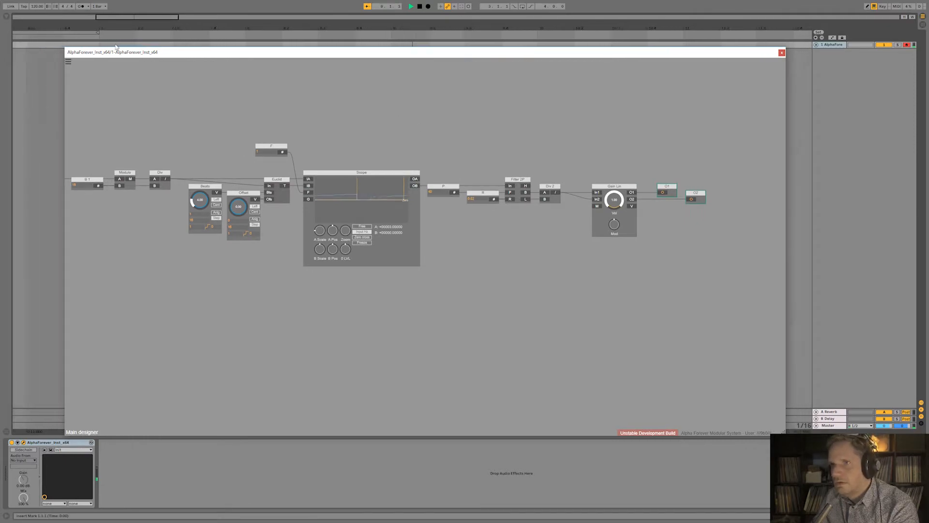
click(81, 7)
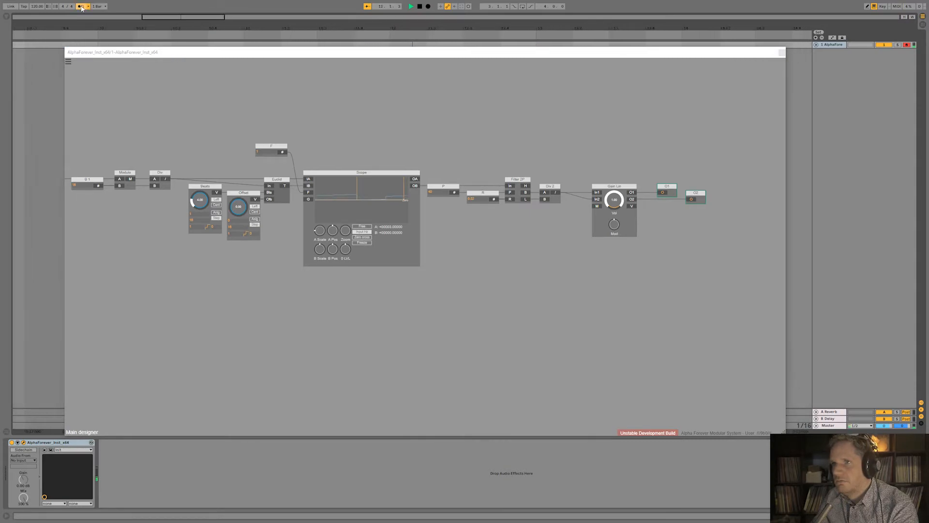
double_click(420, 6)
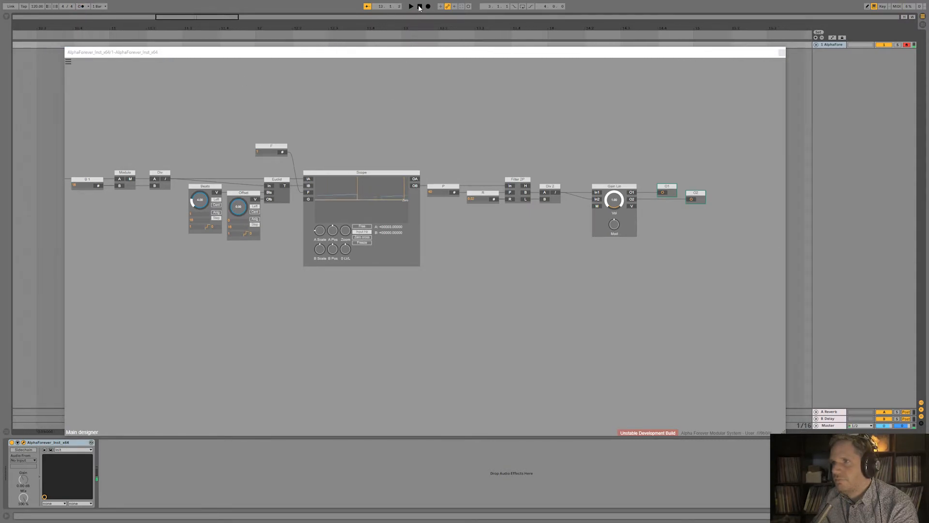
- Cut the whole module chain from Clock to Div out of the main patch
drag(330, 126, 477, 140)
scroll(434, 137, down, 2)
drag(135, 159, 365, 209)
drag(295, 151, 382, 152)
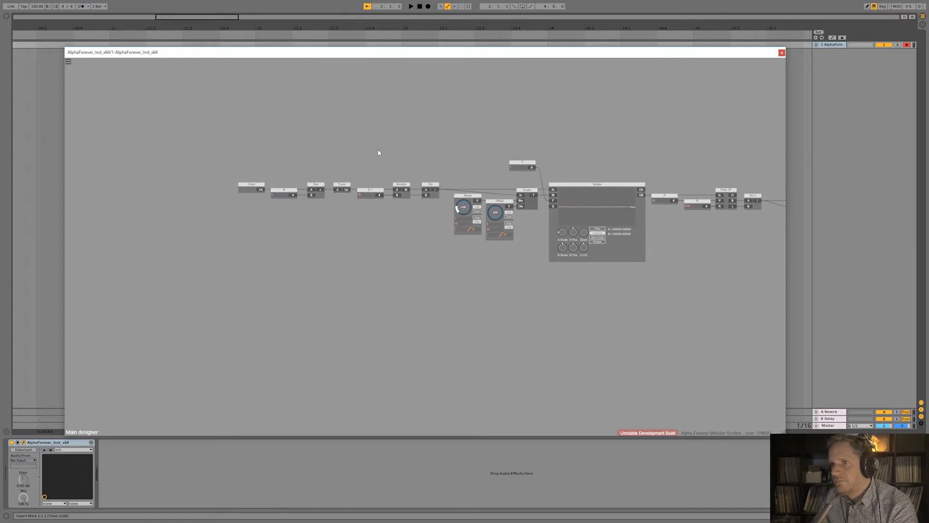
scroll(334, 153, up, 1)
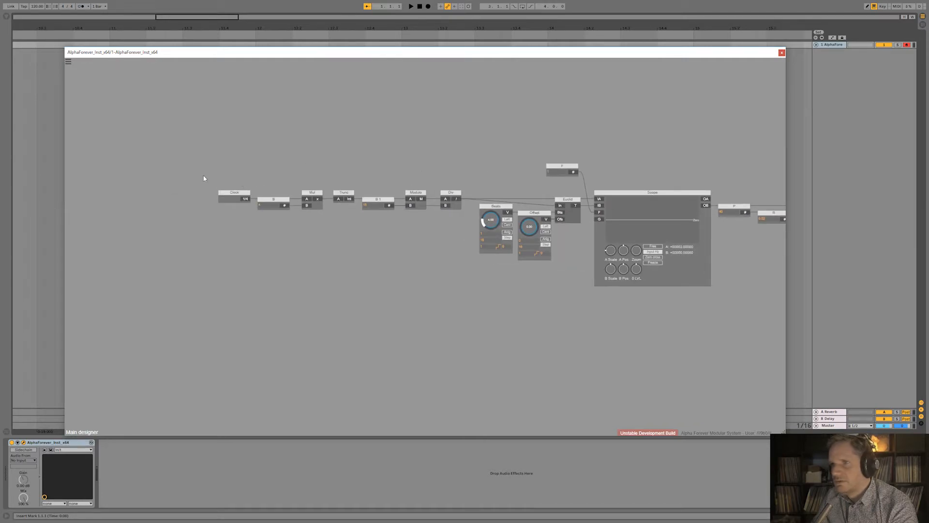
drag(199, 179, 473, 231)
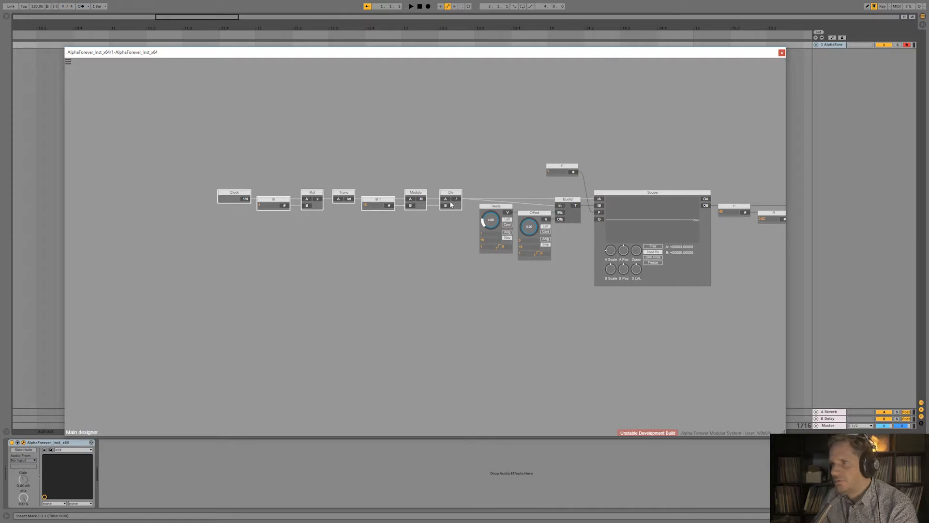
key(Delete)
- Inside the Euclid module, delete the In input and paste the cut Clock-to-Div chain
double_click(573, 220)
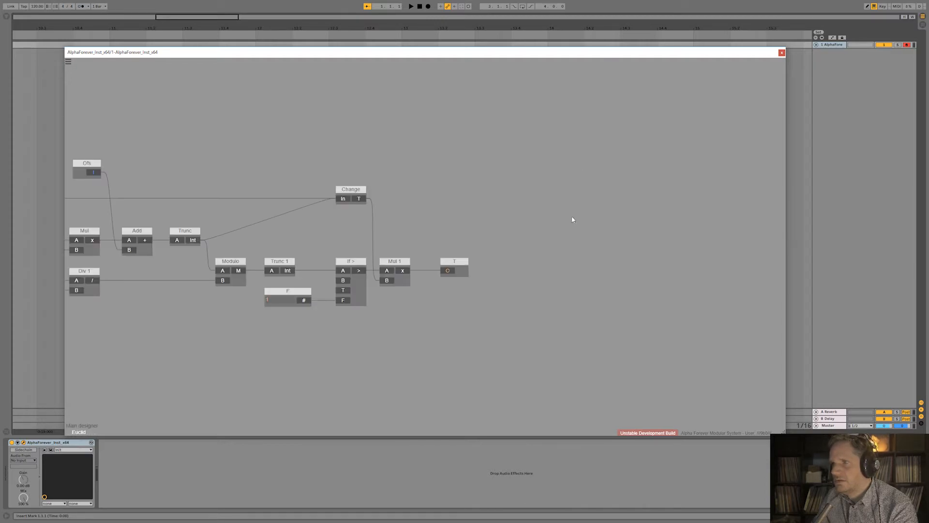
click(278, 272)
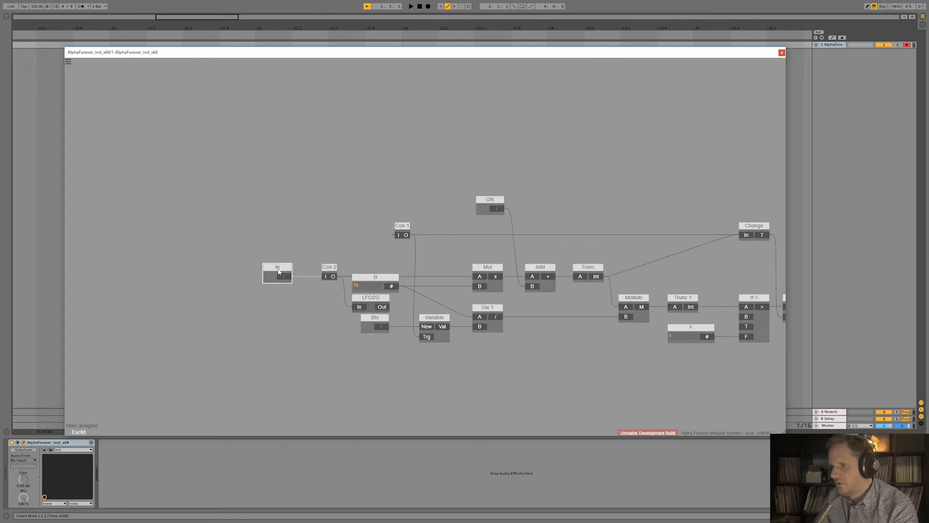
scroll(237, 232, down, 2)
drag(237, 232, 511, 213)
key(ctrl+v)
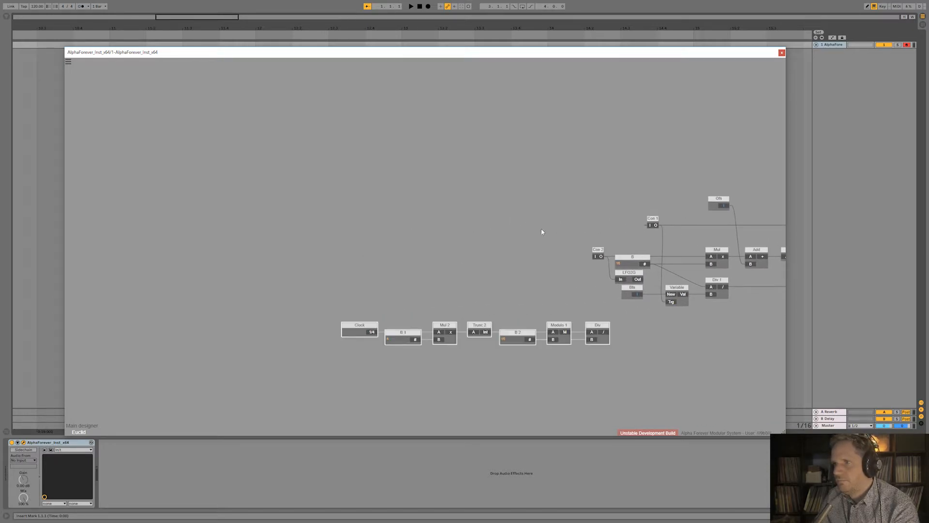
- Connect the pasted Div's output to Con 2, line the chain up beside it, and return to the main patch
drag(602, 332, 595, 257)
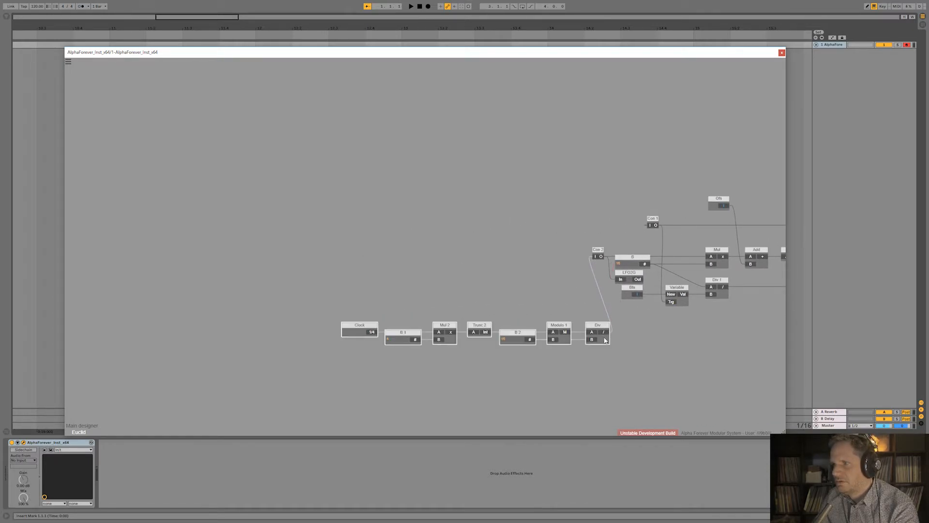
drag(604, 337, 595, 294)
drag(593, 250, 562, 251)
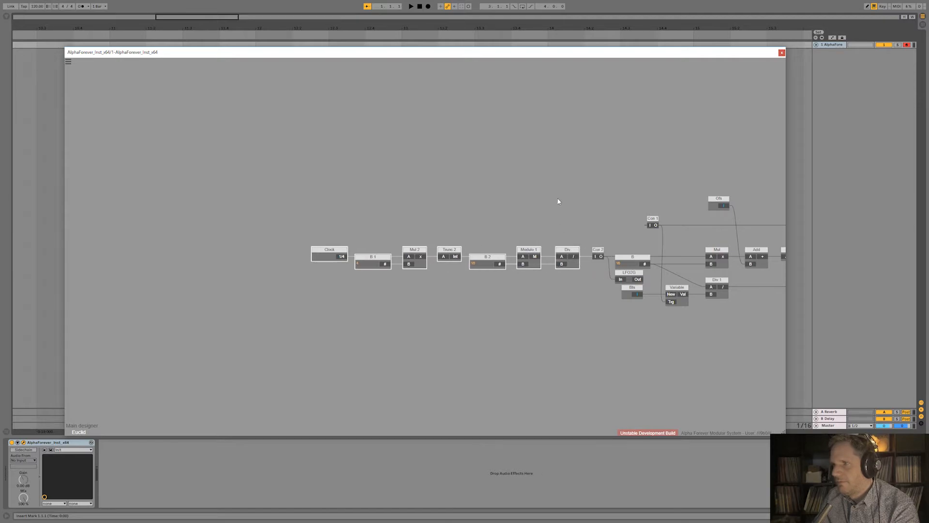
double_click(556, 199)
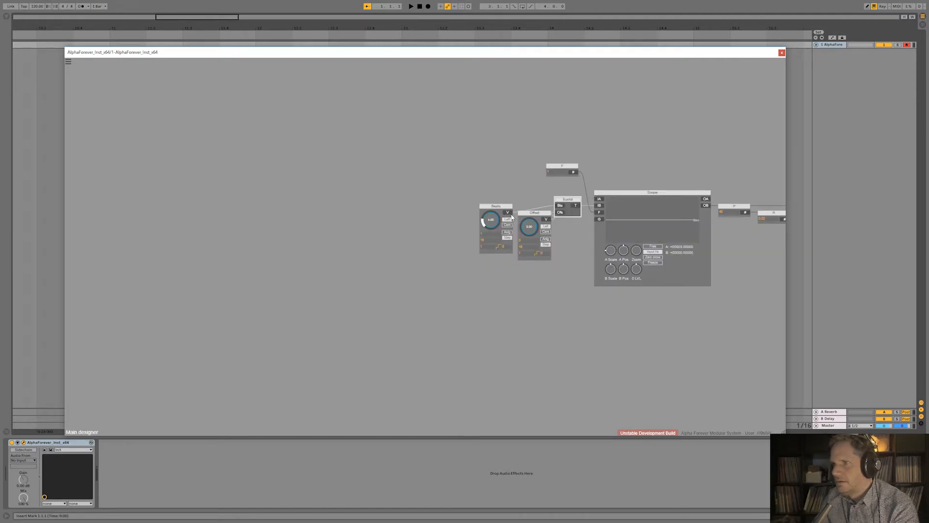
- Align the Beats and Offset controls with Euclid and delete the Scope module
mouse_move(512, 216)
mouse_down()
mouse_move(539, 209)
mouse_move(502, 203)
mouse_up()
drag(437, 174, 264, 142)
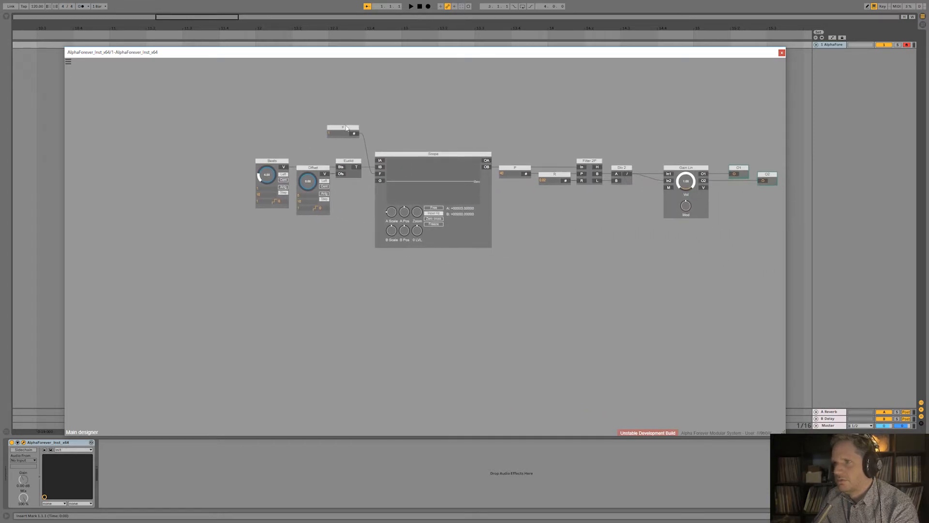
drag(335, 125, 393, 153)
click(396, 156)
key(Delete)
- Move Beats, Offset and Euclid away from the filter, and insert an Env. follower Modulated between Euclid and Filter 2P
drag(249, 144, 421, 249)
drag(359, 168, 261, 168)
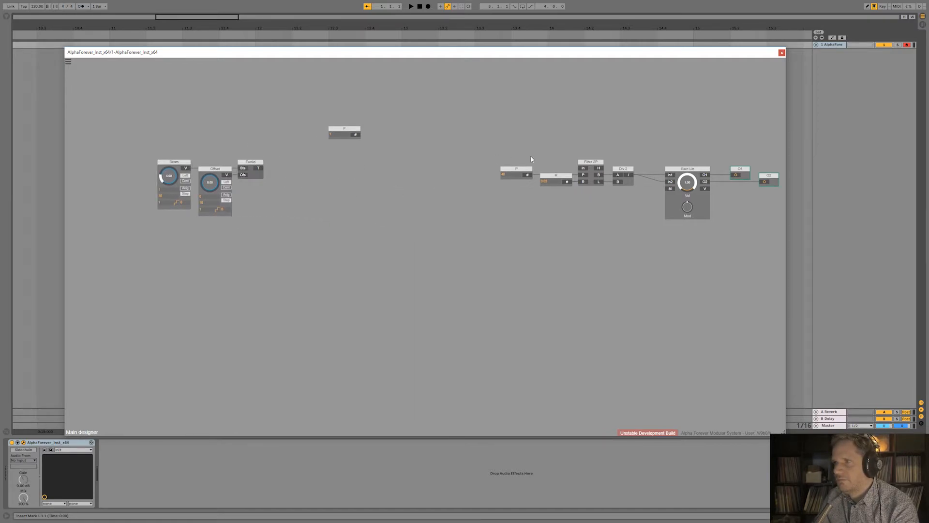
drag(501, 172, 324, 153)
right_click(582, 169)
text(env)
click(654, 185)
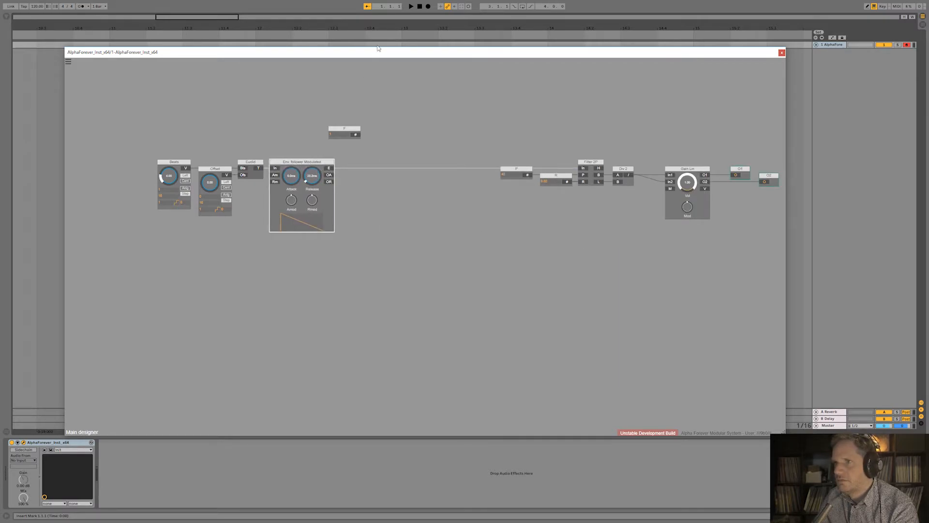
- Move the Beats-to-Env. follower chain up against the P constant and delete the unused F constant
drag(133, 148, 384, 260)
drag(329, 181, 484, 182)
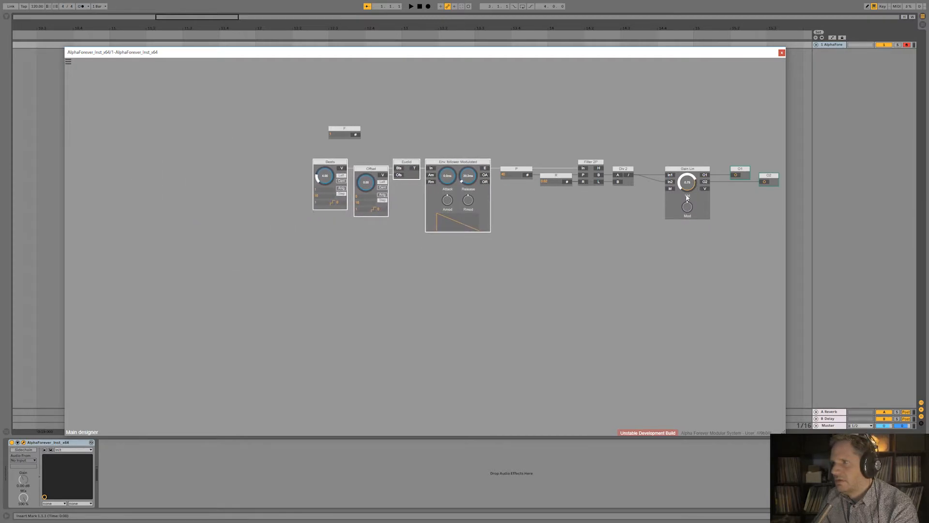
click(421, 6)
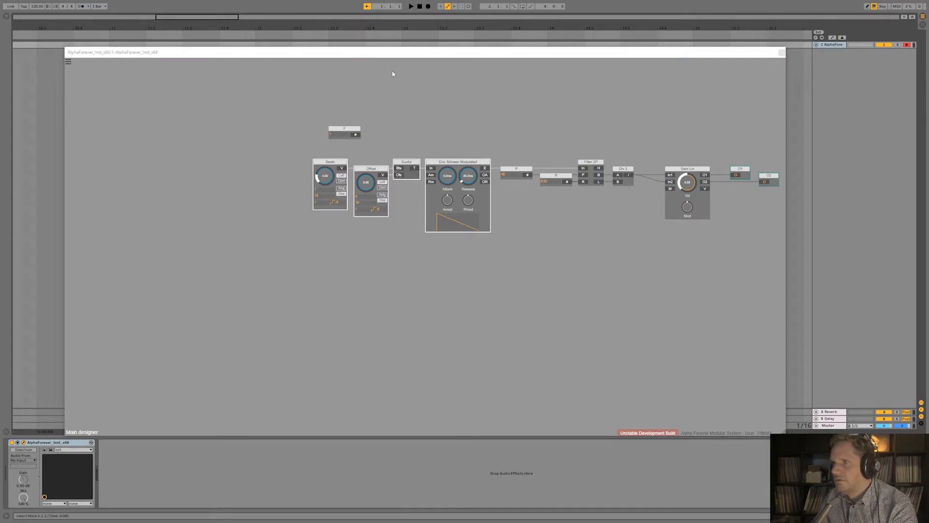
click(347, 132)
key(Delete)
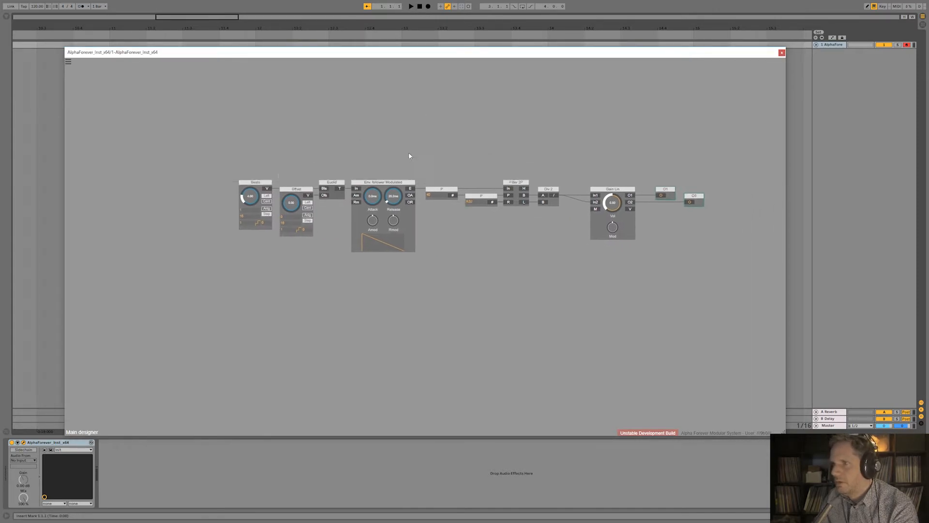
- Move Gain Lin and the O1 and O2 outputs closer to Div 2
drag(420, 153, 329, 186)
scroll(352, 161, up, 1)
drag(524, 202, 756, 371)
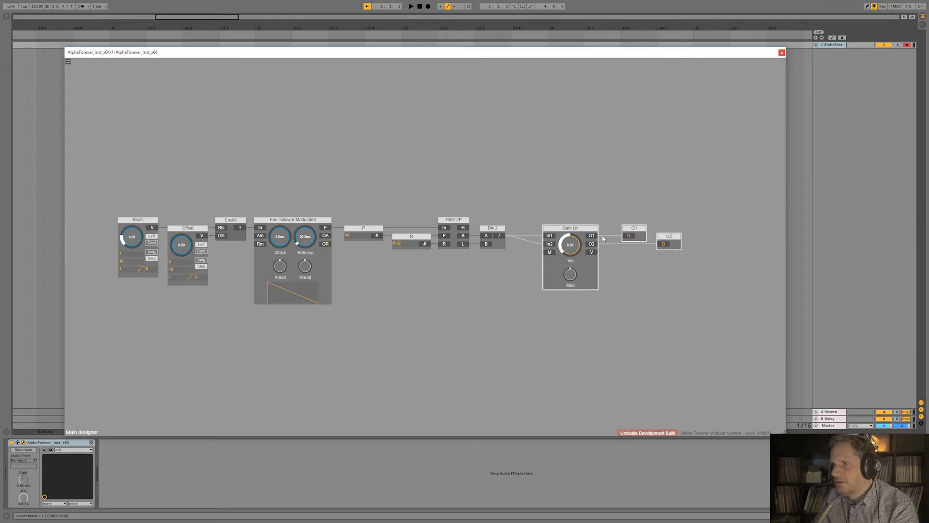
drag(585, 234, 559, 235)
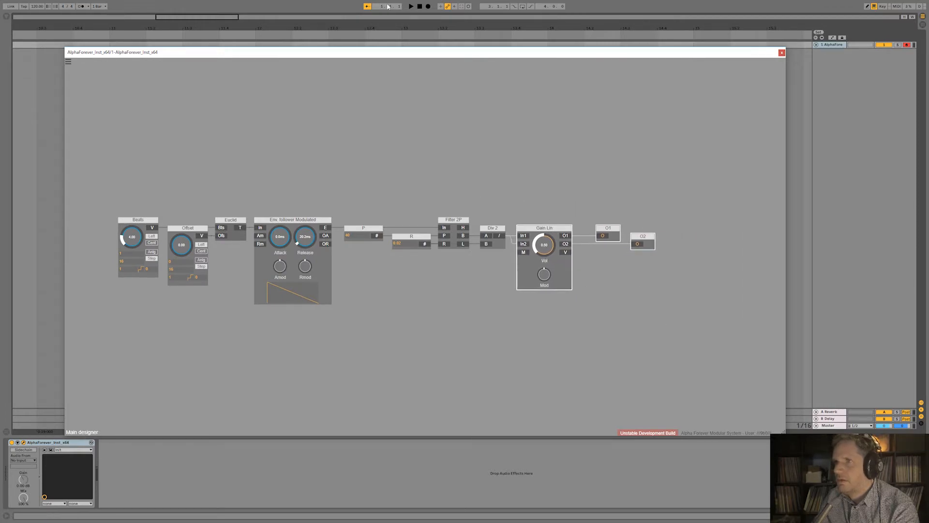
- Play the patch and lower Gain Lin's volume to about 0.38
click(411, 6)
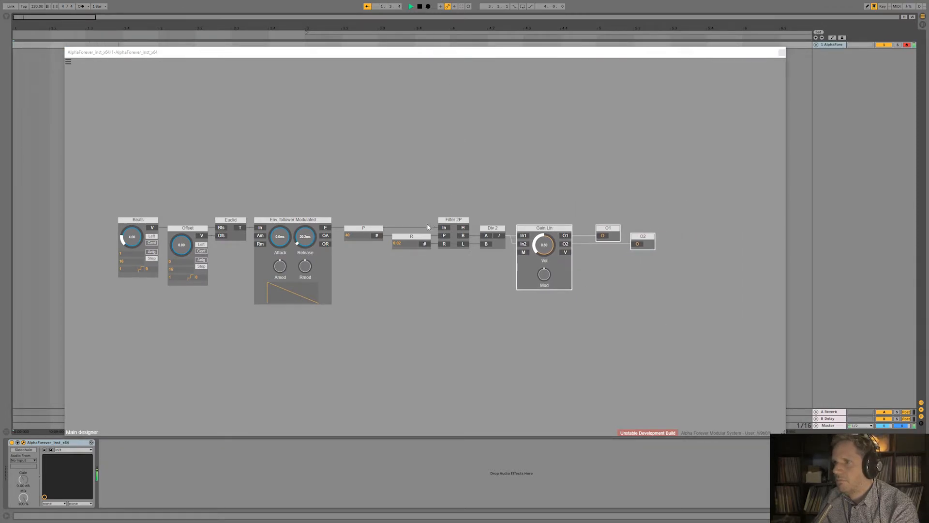
drag(556, 242, 540, 255)
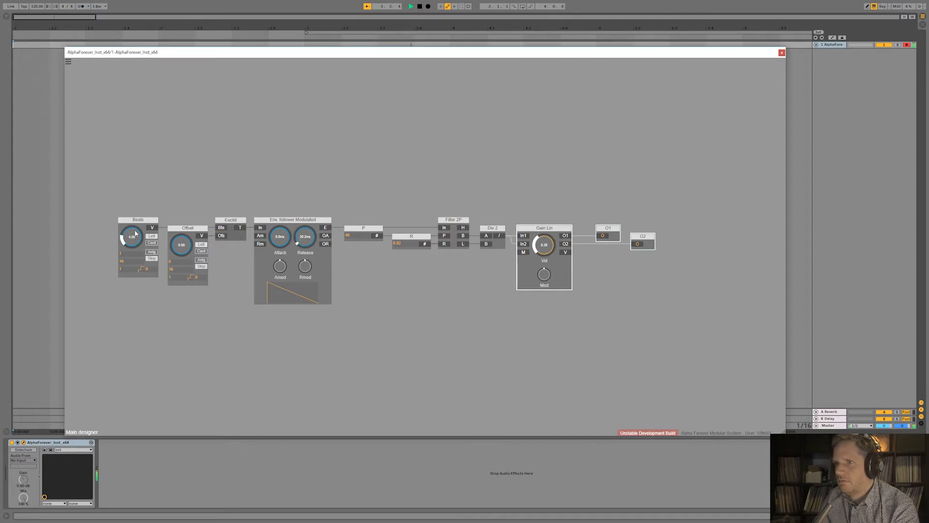
- Set Filter 2P's P constant to 35 and its R constant to 0.05, listening to the result until playback is stopped
double_click(346, 235)
text(35)
key(Return)
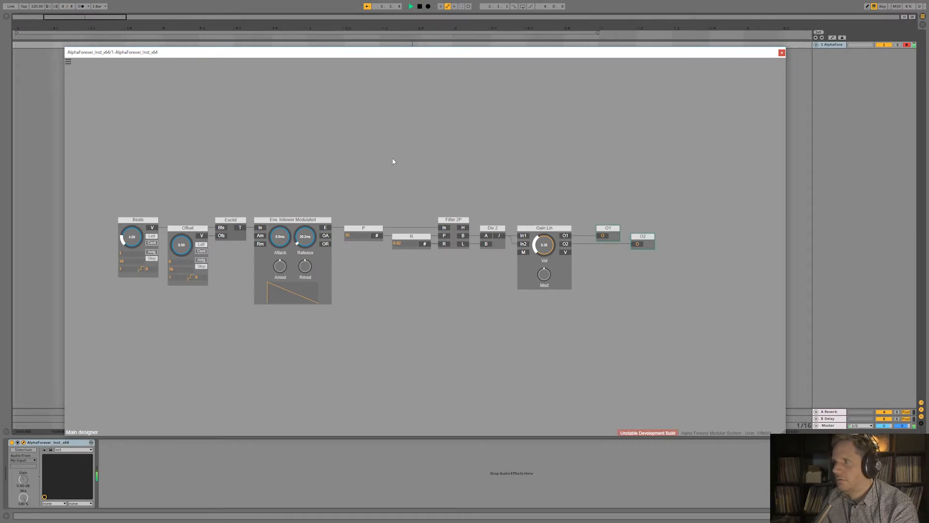
double_click(405, 244)
text(0.0)
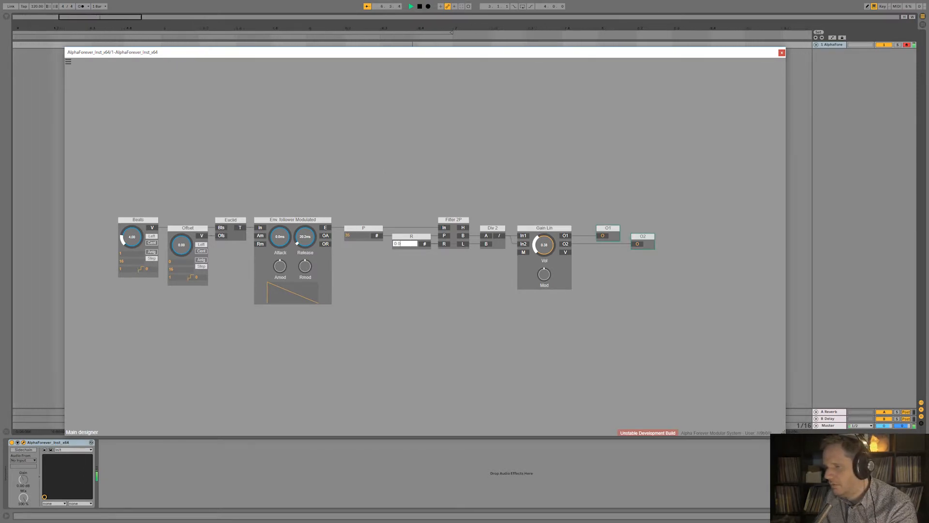
text(5)
key(Return)
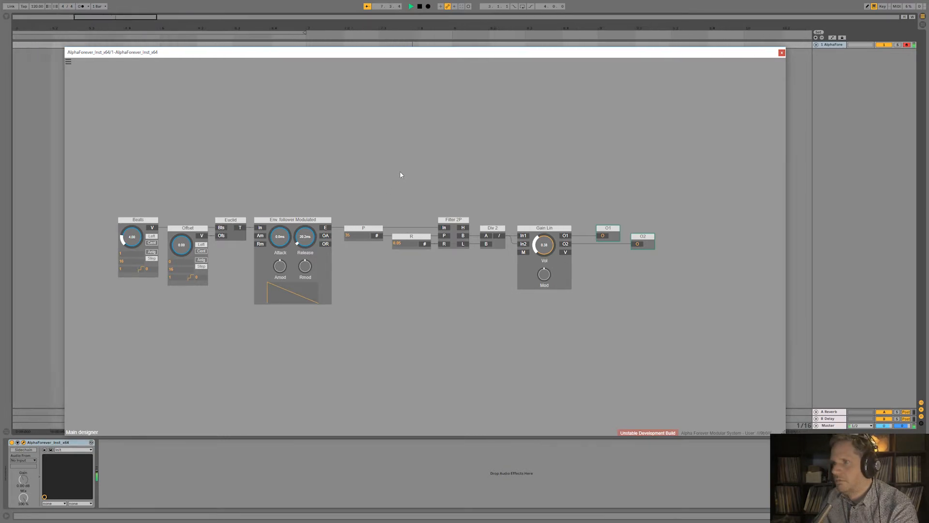
scroll(400, 174, down, 1)
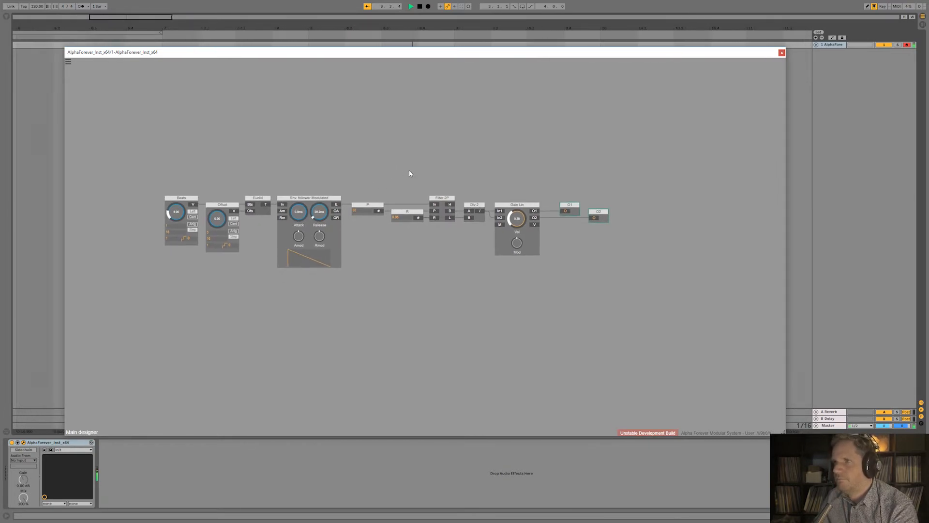
click(419, 6)
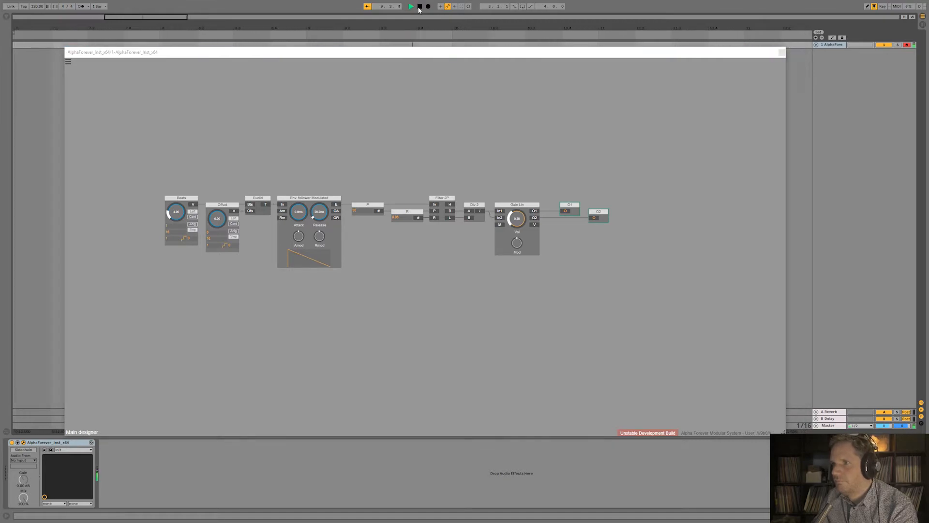
- Move Gain Lin and the outputs away from Div 2 and insert a Mixer 4 Lin between Div 2 and Gain Lin
drag(393, 57, 389, 36)
drag(444, 147, 535, 169)
drag(448, 130, 599, 130)
double_click(409, 132)
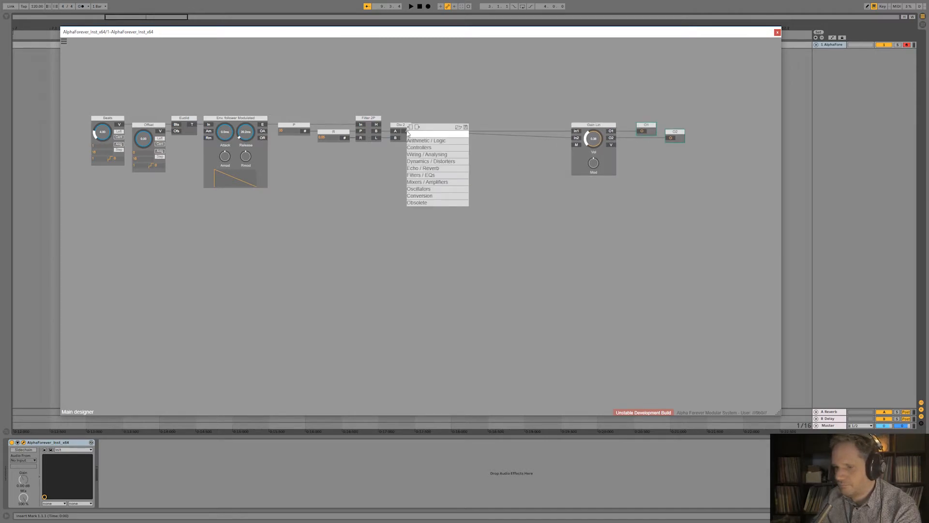
text(mix)
key(Return)
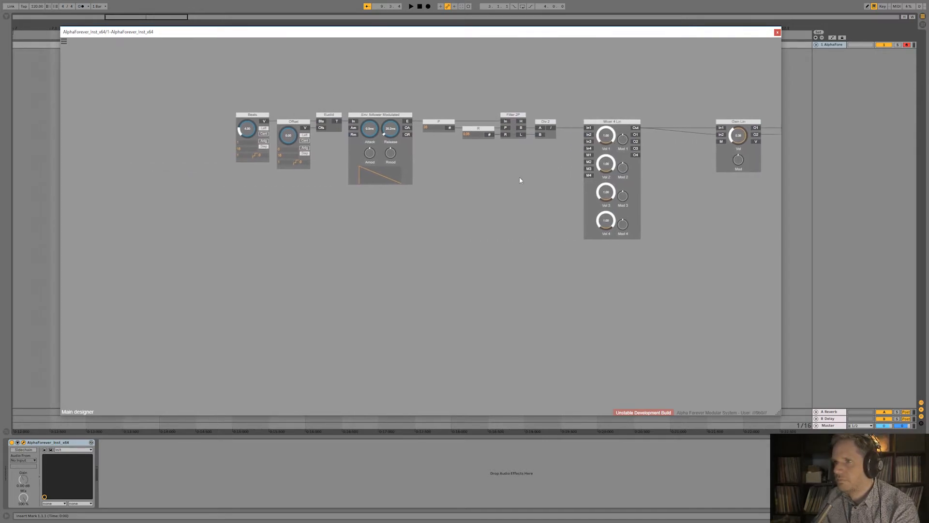
- Duplicate the Beats, Offset, Euclid and Env. follower Modulated modules and align the copies directly below the originals
mouse_move(222, 190)
mouse_down()
mouse_move(342, 136)
mouse_move(355, 100)
mouse_up()
drag(223, 93, 430, 213)
key(ctrl+d)
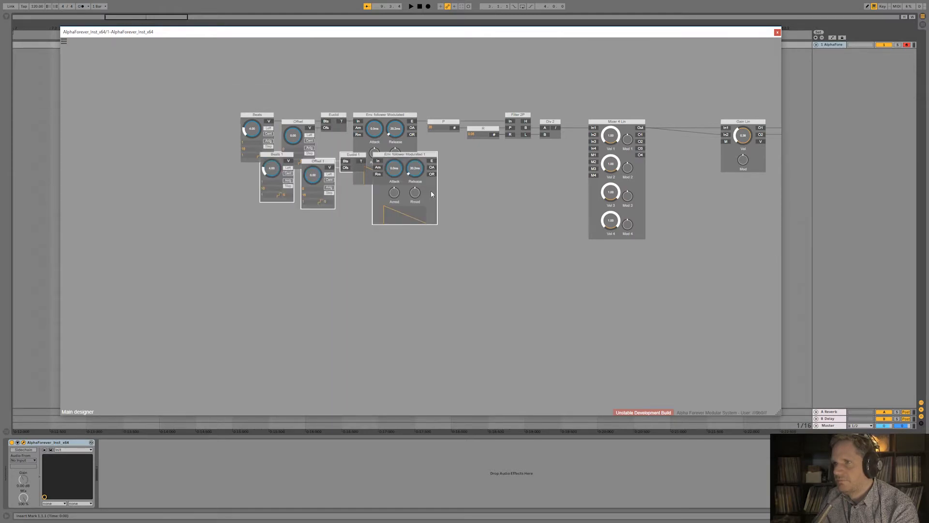
drag(428, 153, 409, 192)
click(347, 104)
drag(345, 100, 426, 306)
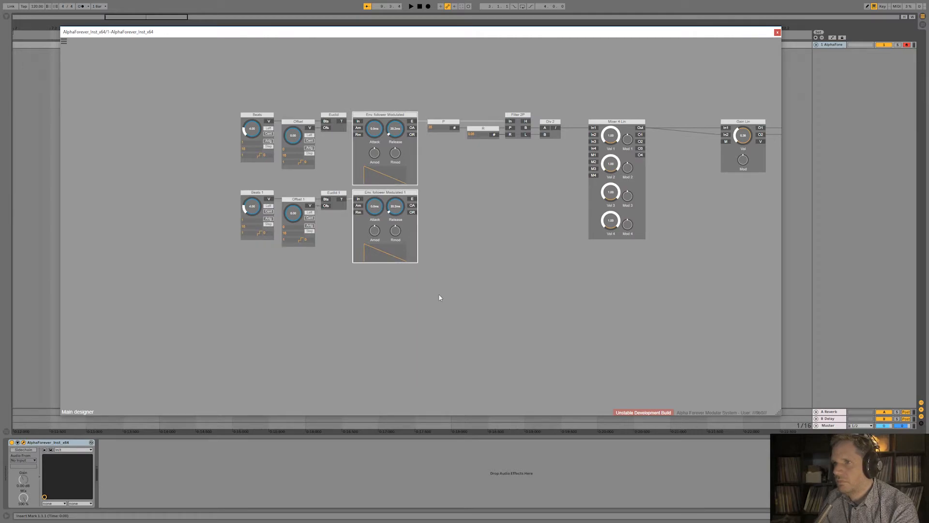
click(419, 277)
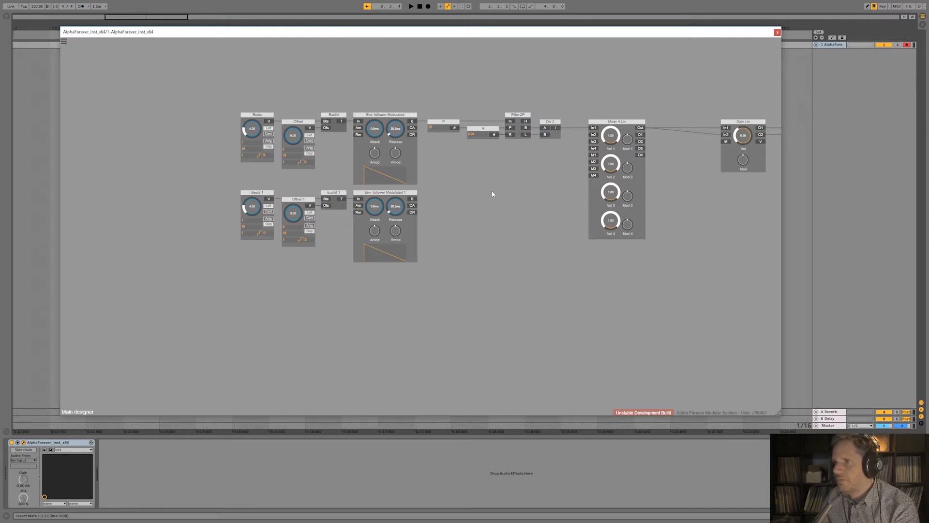
- Add a White Noise module and a Mul after the second Env. follower, so the envelope multiplies the noise
drag(490, 192, 382, 200)
right_click(347, 217)
text(nois)
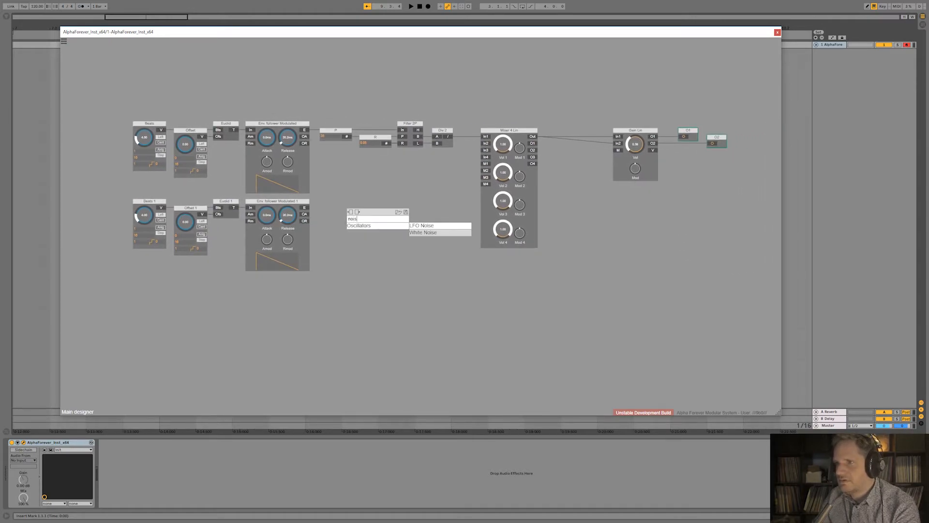
click(423, 232)
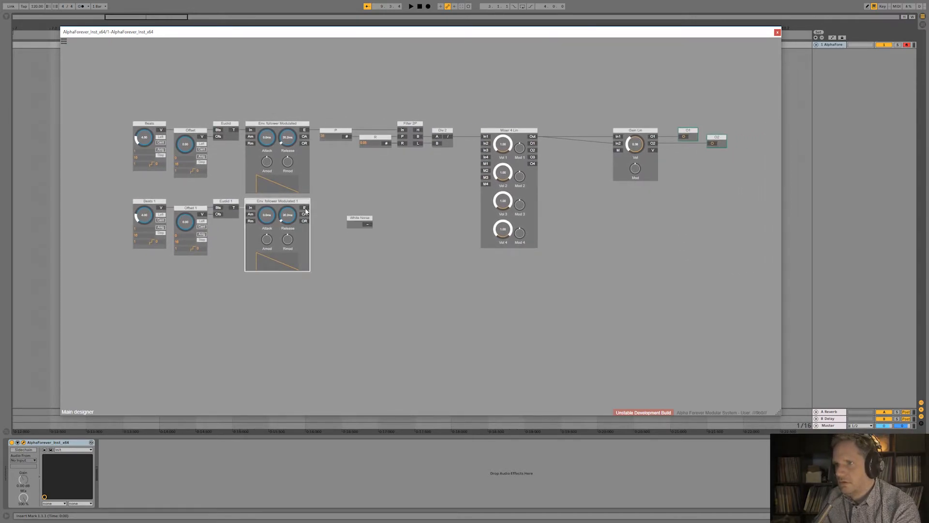
right_click(306, 211)
text(mul)
click(380, 220)
mouse_move(353, 202)
mouse_down()
mouse_move(404, 202)
mouse_move(395, 216)
mouse_move(369, 208)
mouse_up()
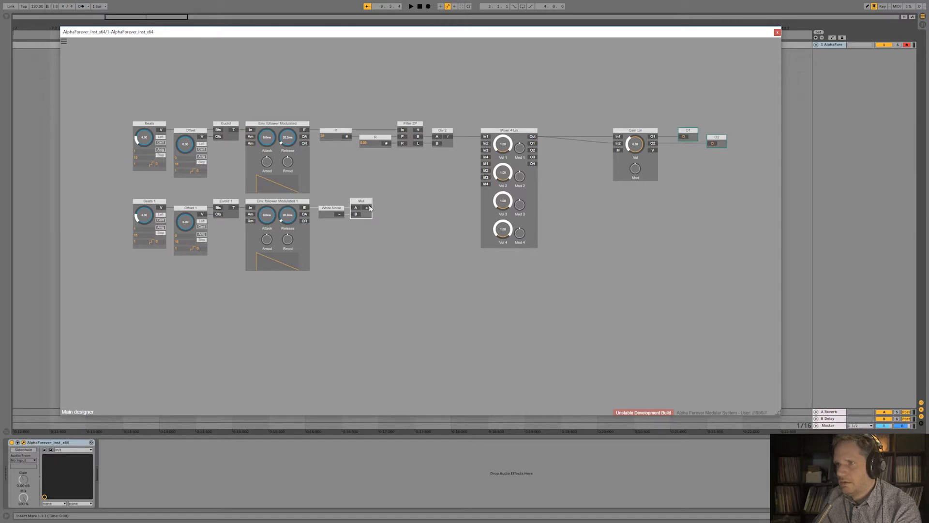
- Add a Filter Modulated after Mul, wire its high-pass output to the mixer's In2, and raise its cutoff
right_click(369, 207)
text(fil)
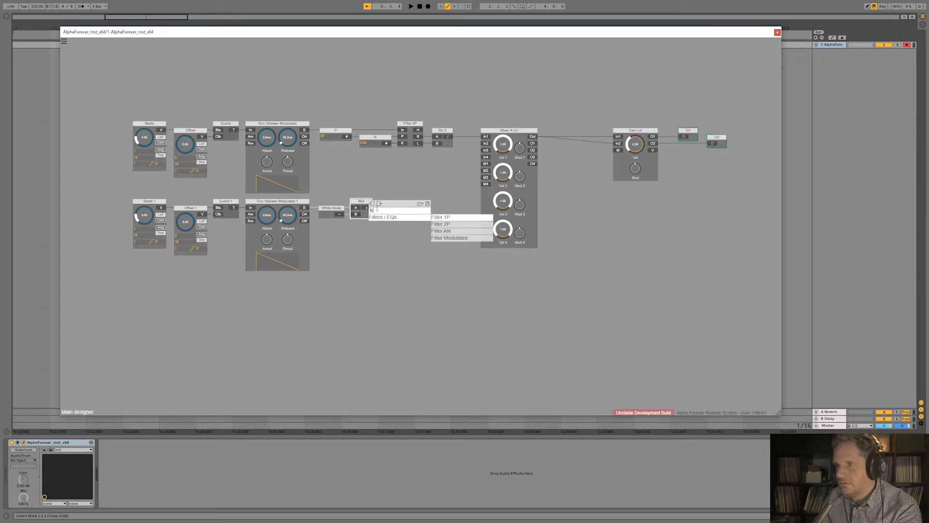
click(446, 237)
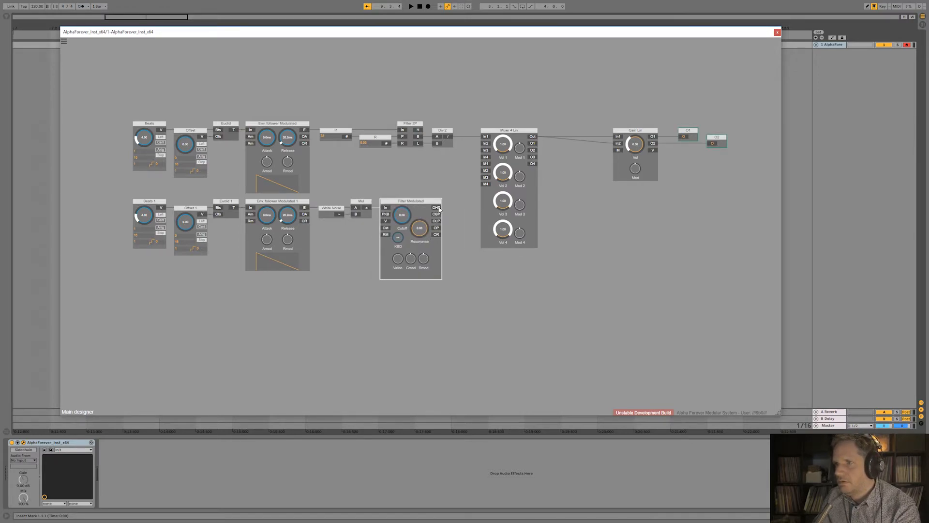
drag(474, 157, 486, 143)
drag(400, 218, 412, 158)
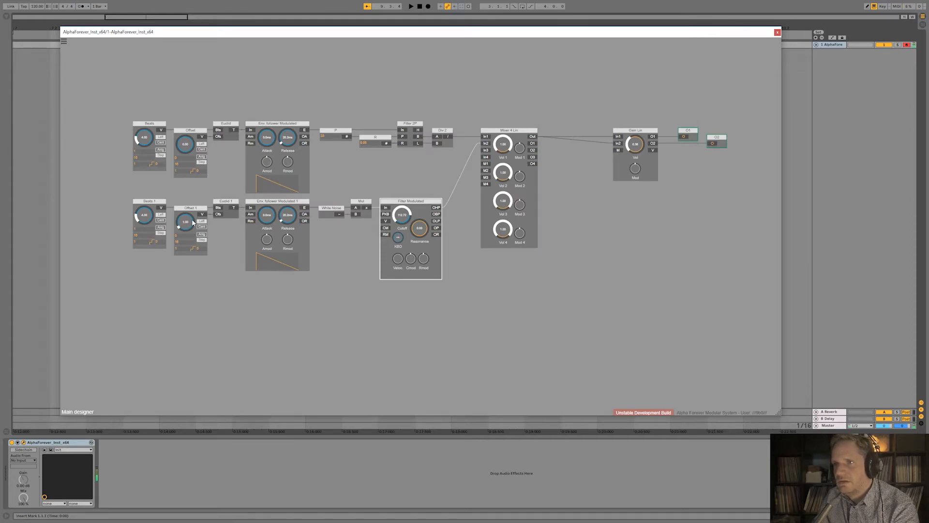
- Play the patch, move Gain Lin and the O1 and O2 outputs next to Mixer 4 Lin, and stop playback
click(412, 7)
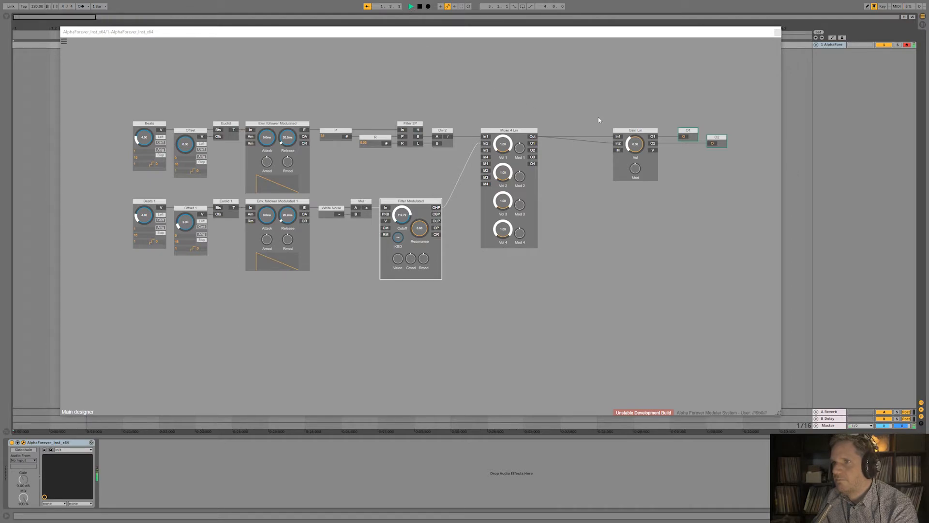
drag(606, 117, 532, 122)
drag(506, 92, 558, 90)
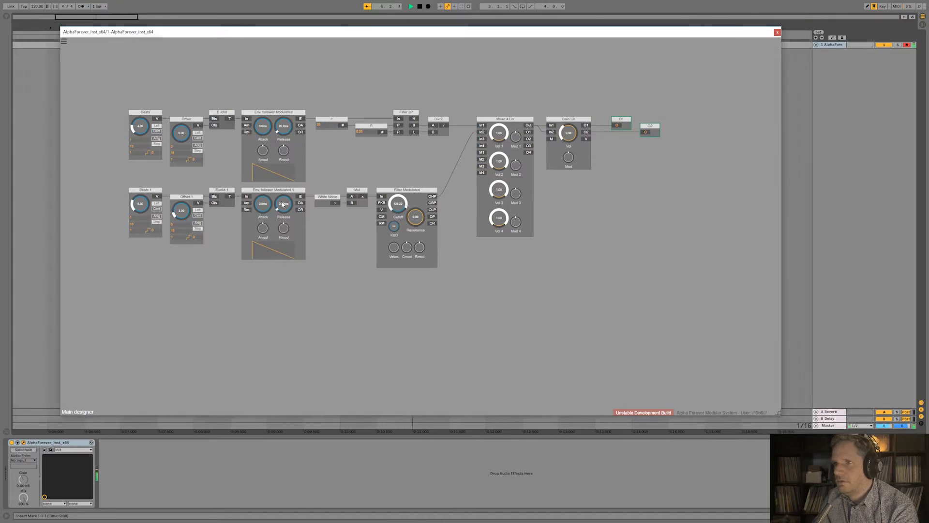
scroll(352, 245, down, 3)
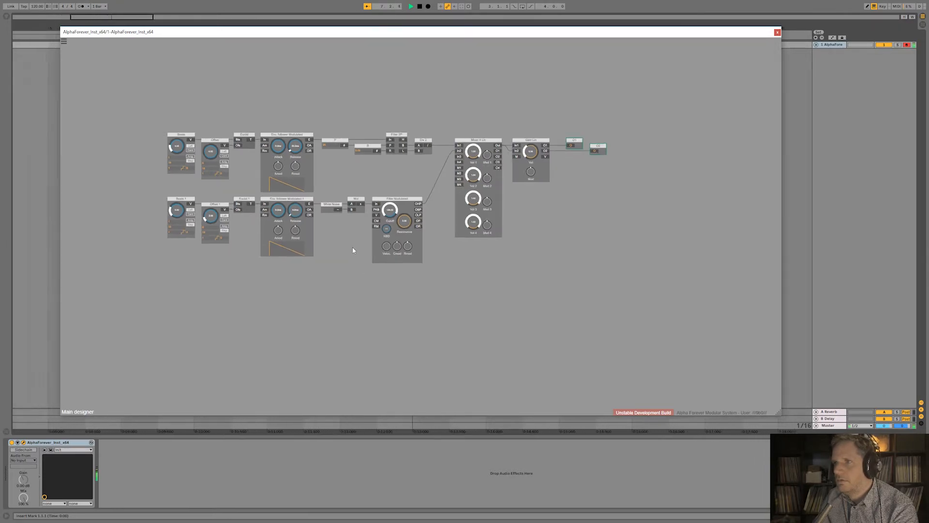
drag(129, 291, 415, 200)
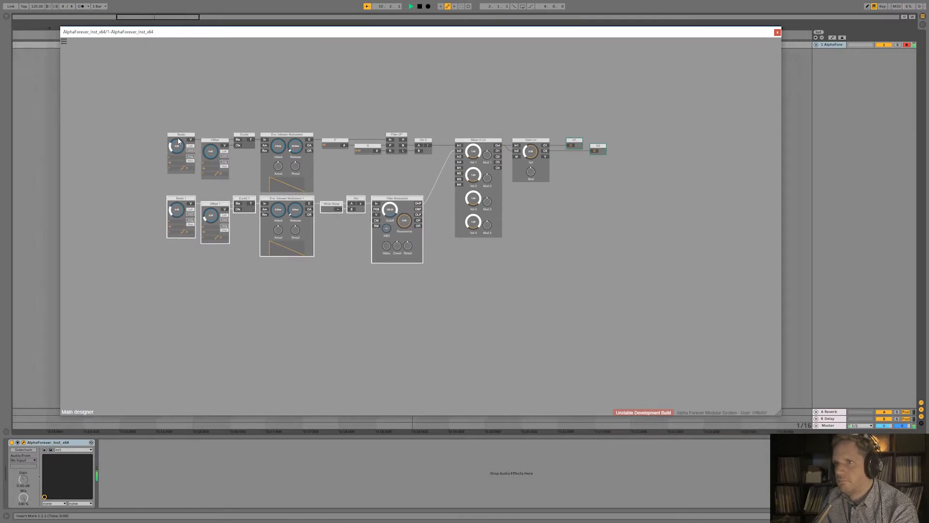
click(419, 6)
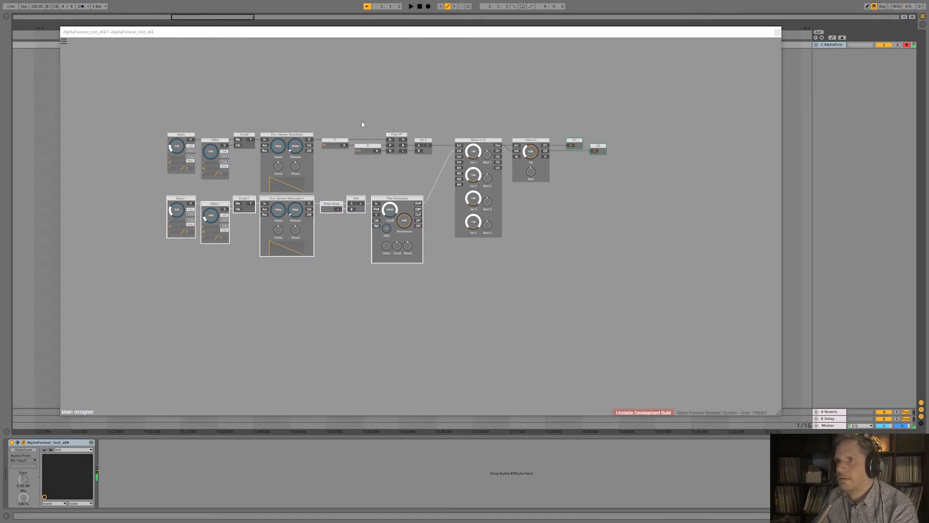
- Duplicate the kick chain from Beats to Div 2, place it below the noise chain, and adjust its Beats and Offset knobs
scroll(359, 124, down, 1)
drag(372, 113, 388, 71)
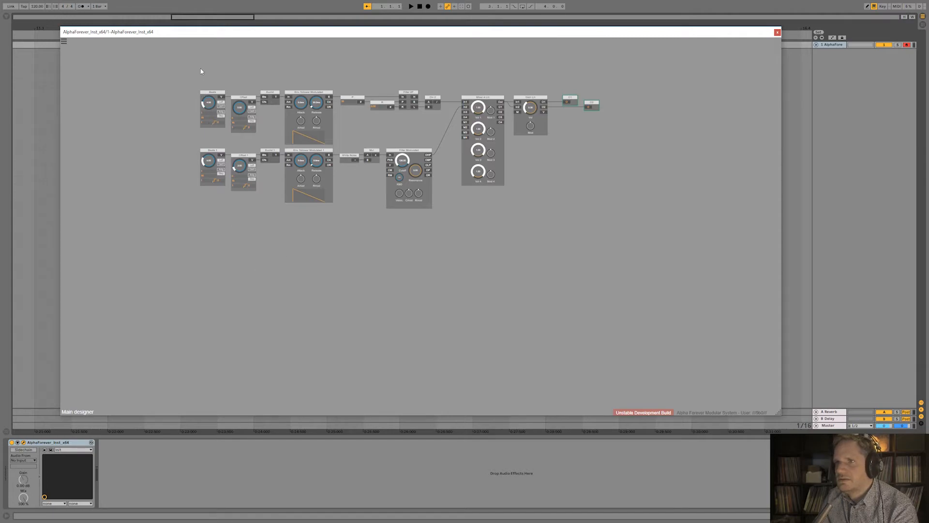
drag(258, 107, 454, 154)
key(ctrl+d)
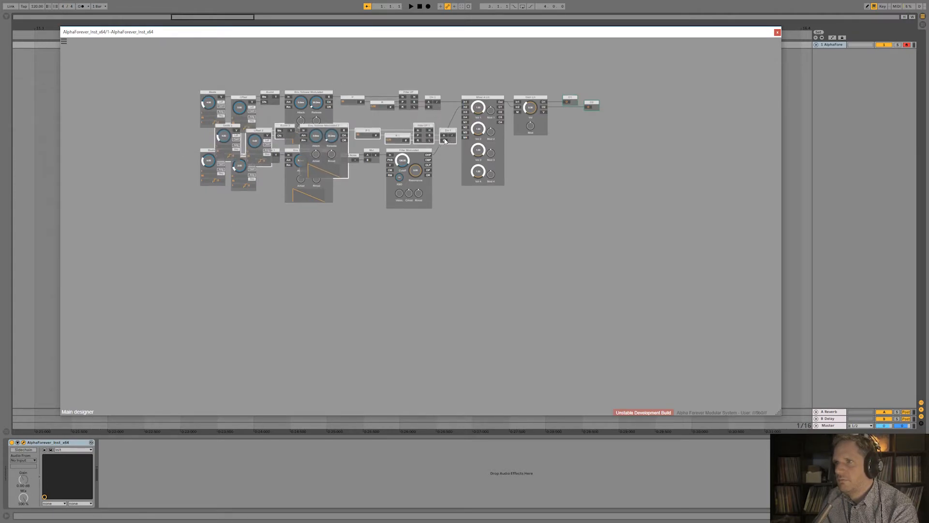
drag(283, 79, 346, 301)
click(357, 301)
scroll(387, 266, up, 2)
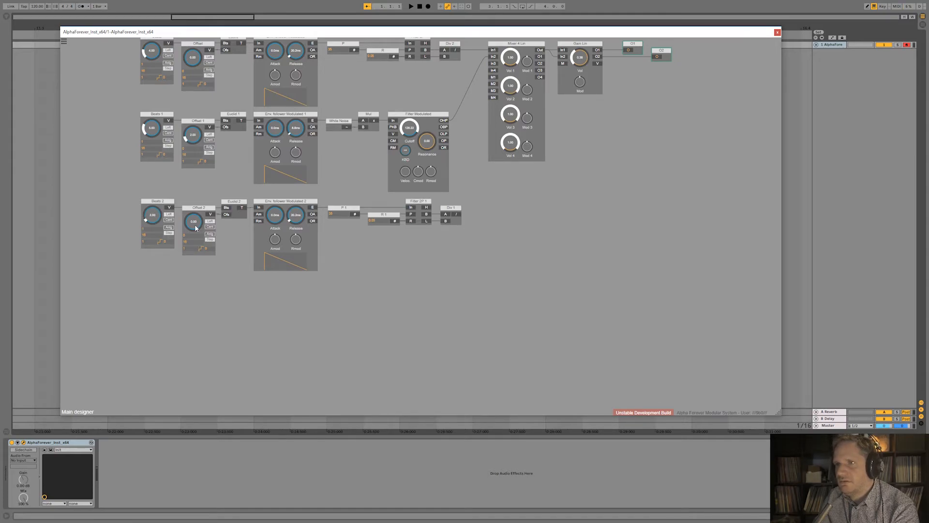
scroll(396, 282, down, 1)
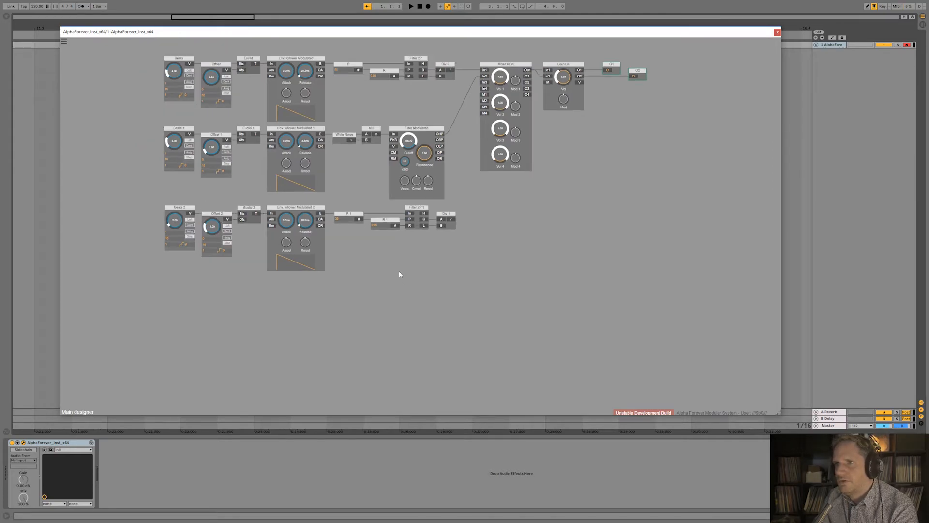
- Add a second White Noise below the third chain and feed it into a new Filter 1P
drag(483, 232, 431, 283)
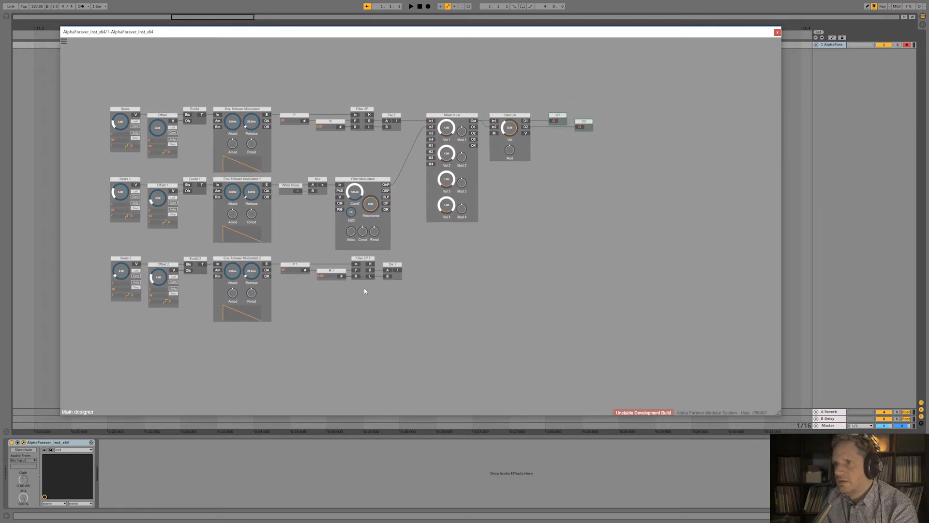
double_click(326, 304)
text(noi)
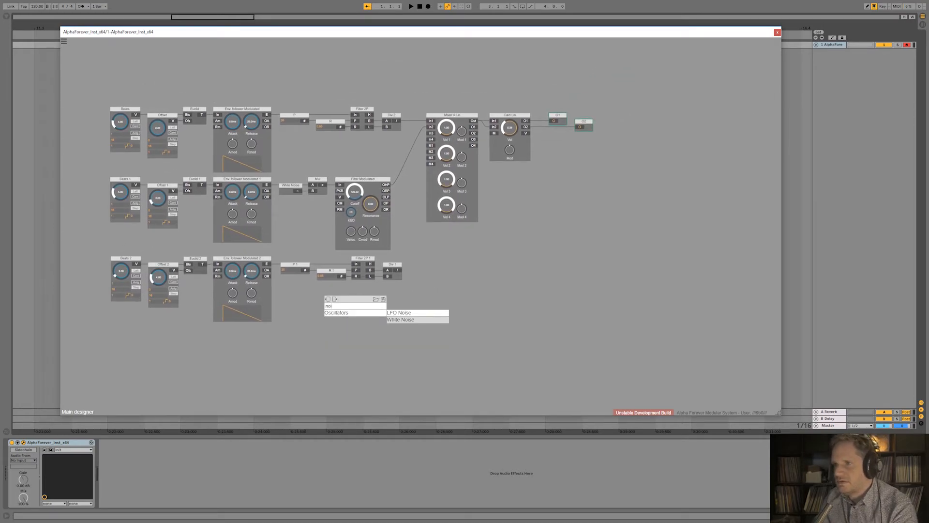
click(406, 320)
double_click(344, 313)
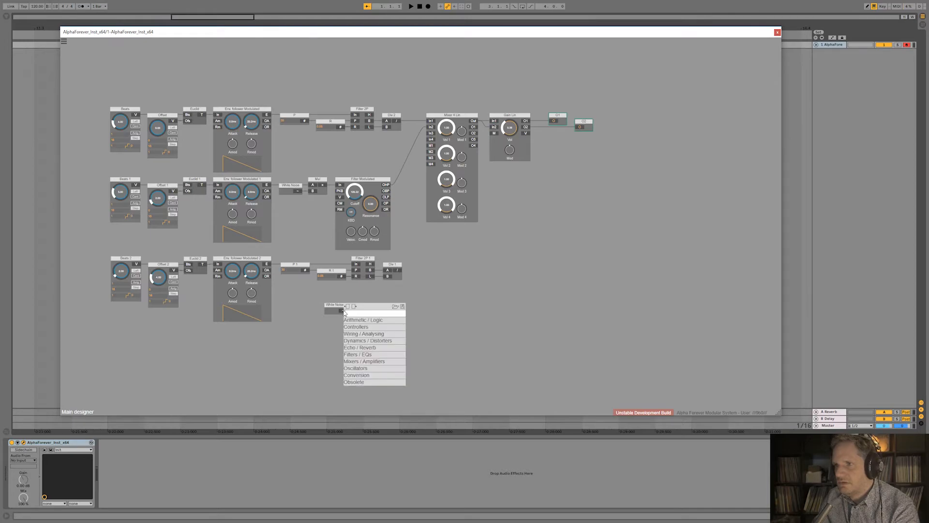
text(fi)
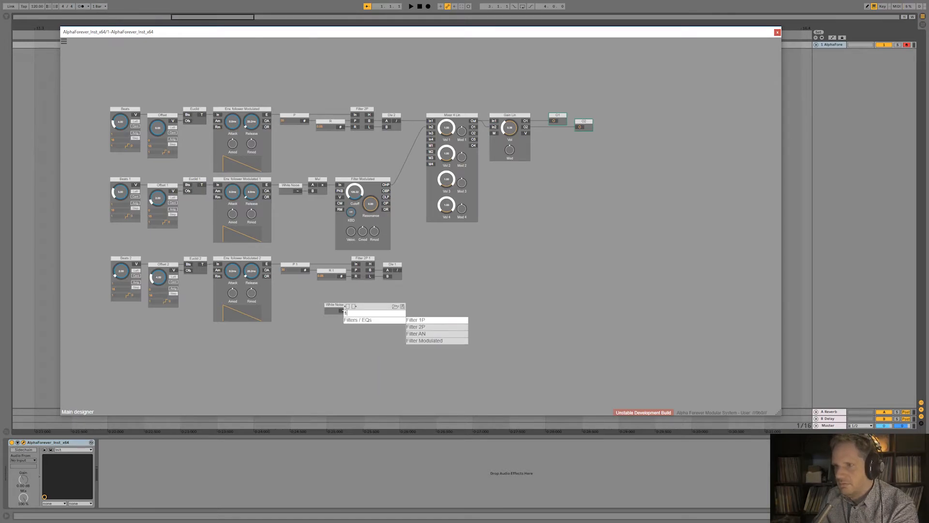
click(430, 321)
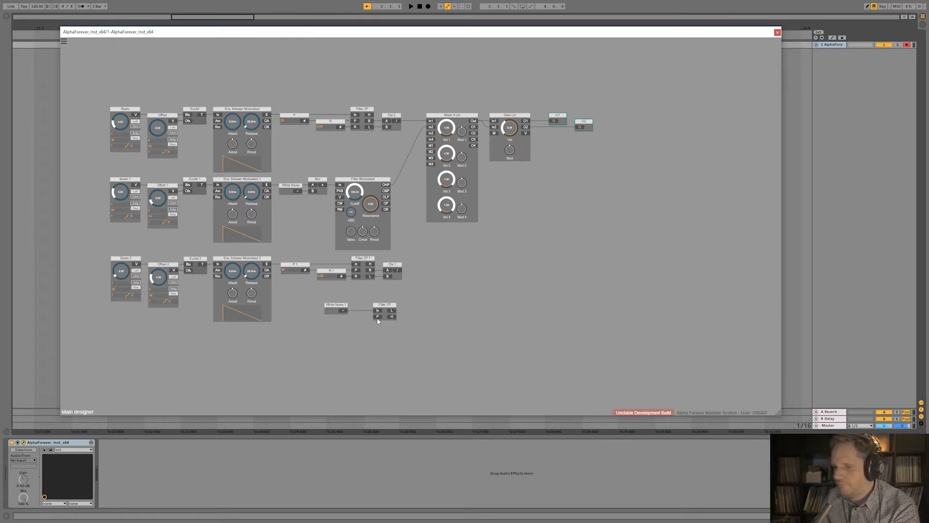
- Add a knob to Filter 1P's P input, placing it between the noise source and the filter, and raise its value
double_click(378, 319)
drag(345, 305, 315, 306)
double_click(341, 342)
click(395, 336)
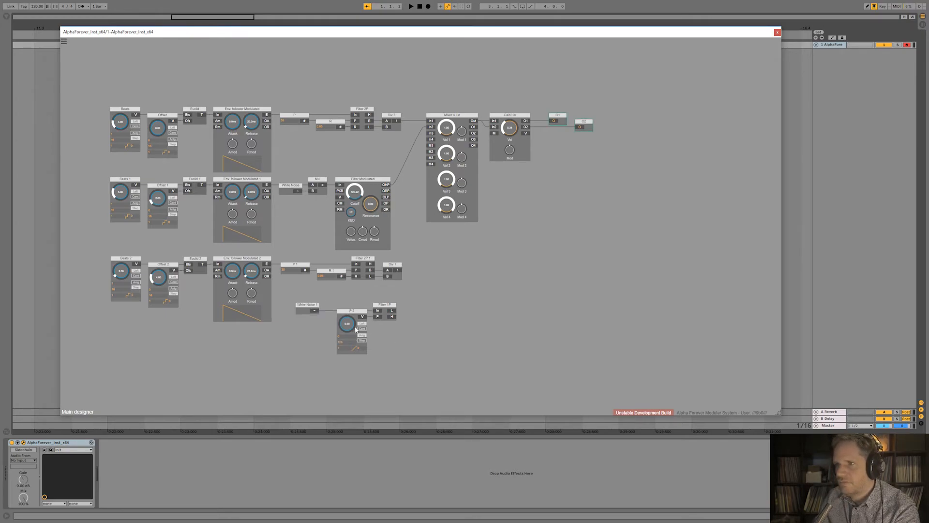
- Add a Crossfade GUI beside Div 1, feed it Div 1 and Filter 1P, and wire its output to the mixer's In3
double_click(436, 275)
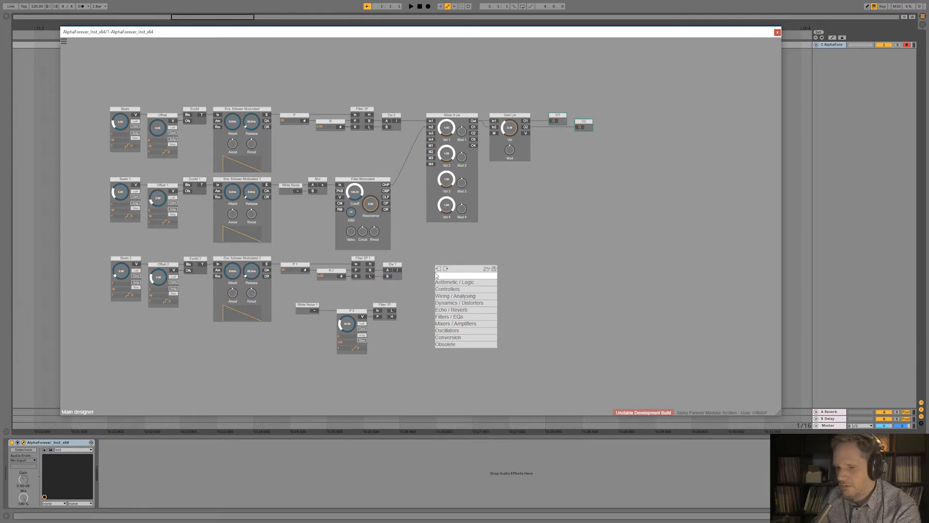
text(cros)
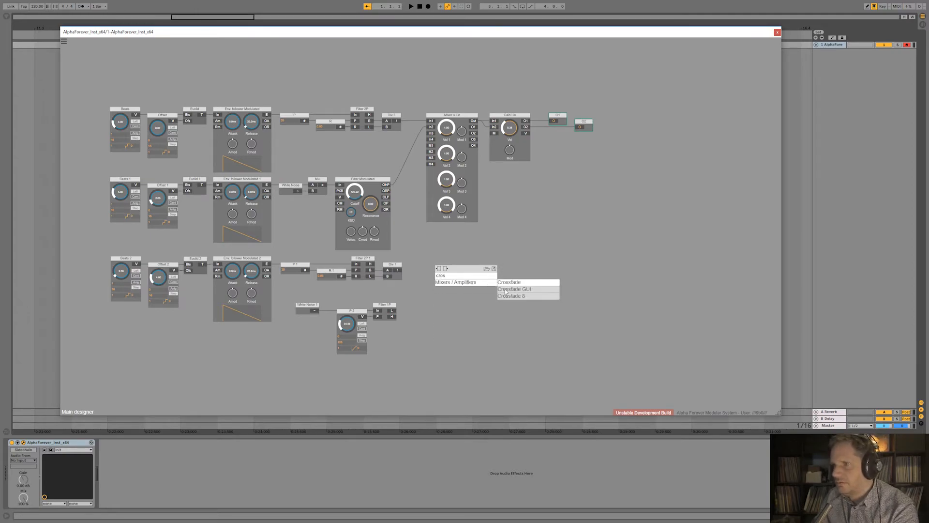
click(506, 290)
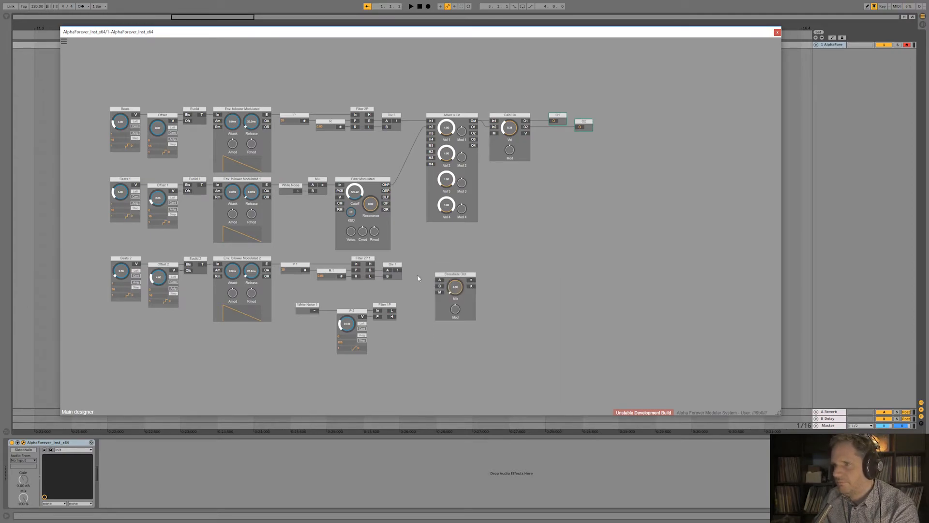
drag(454, 282, 428, 271)
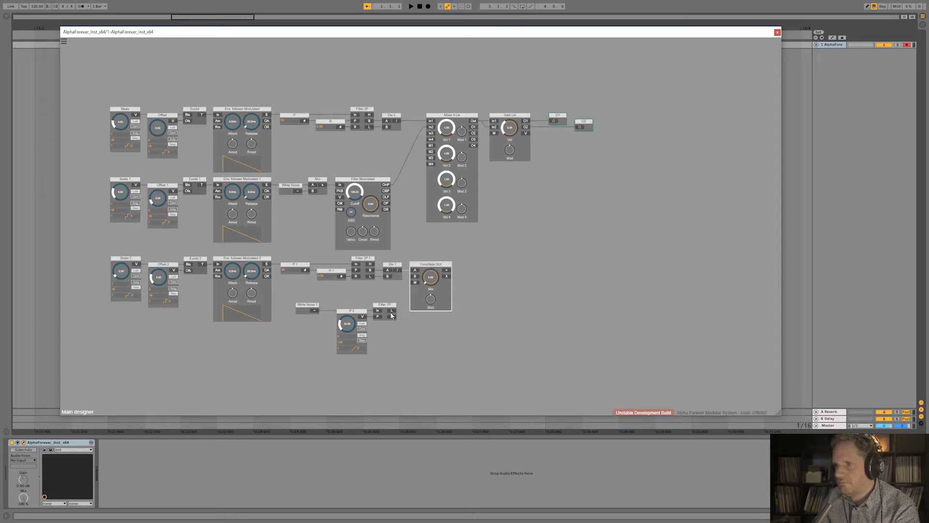
drag(477, 197, 430, 135)
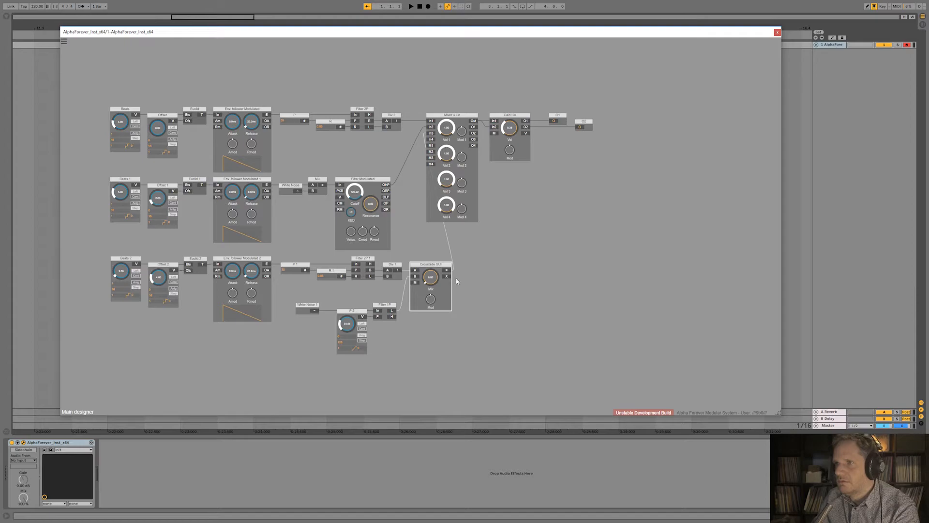
- Set the third chain's P 1 constant to 80, start playback, and raise the Crossfade GUI's mix slightly
drag(454, 280, 563, 255)
double_click(363, 254)
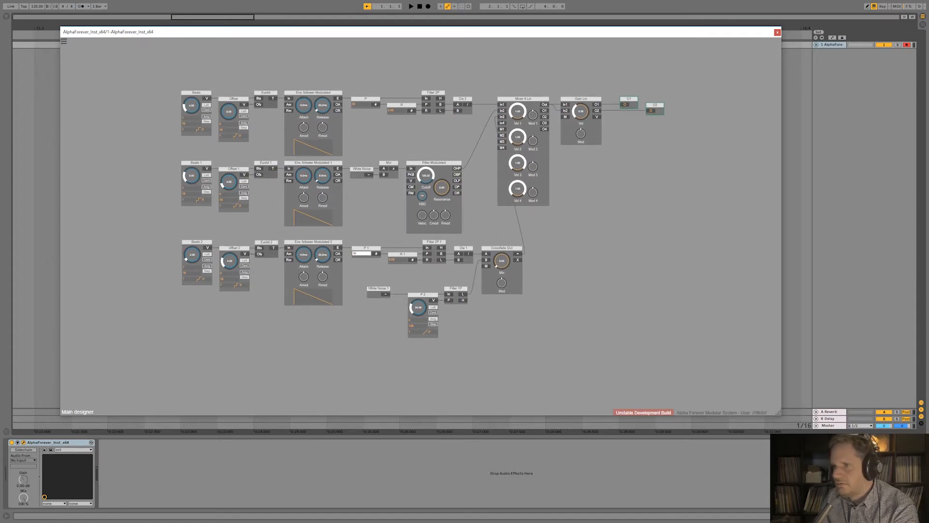
key(BackSpace)
key(BackSpace)
text(80)
key(Return)
click(411, 7)
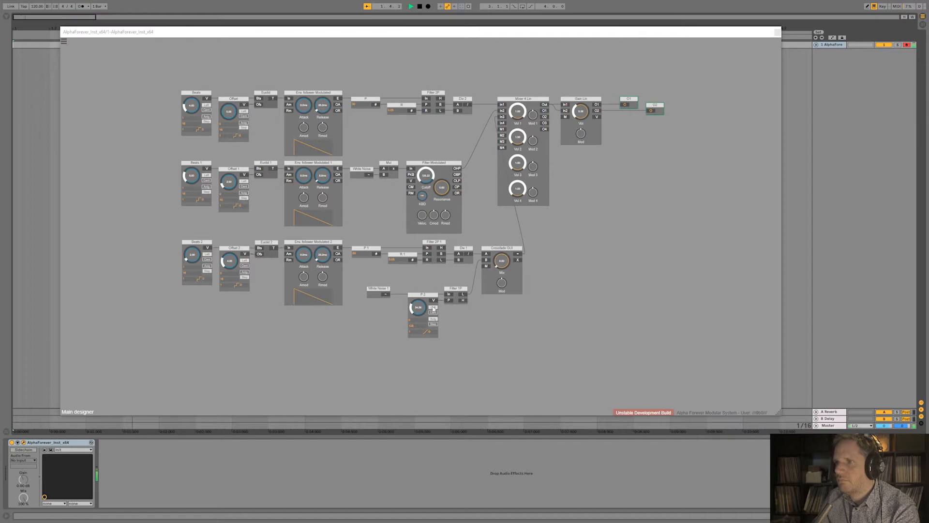
click(500, 262)
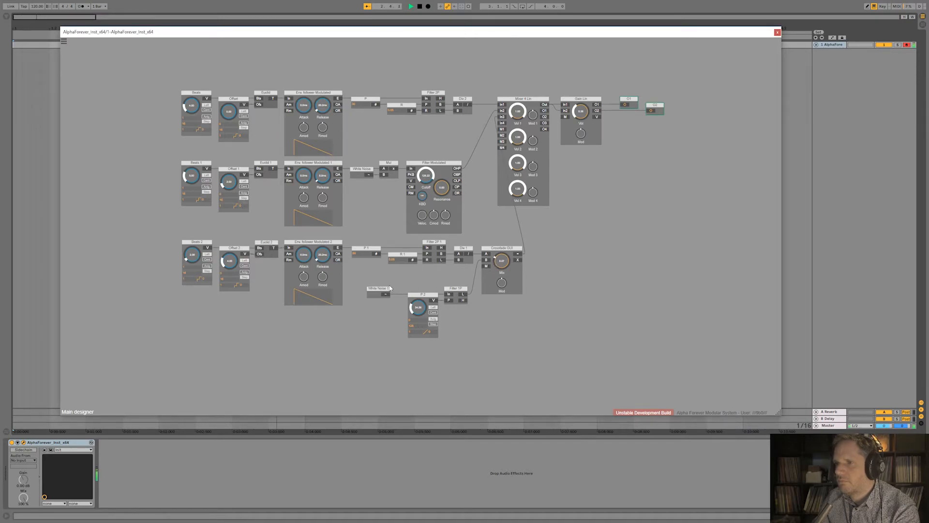
- Add a Mul after the third chain's White Noise 1 and place it between the noise and the P 2 knob
drag(386, 289, 376, 289)
right_click(378, 294)
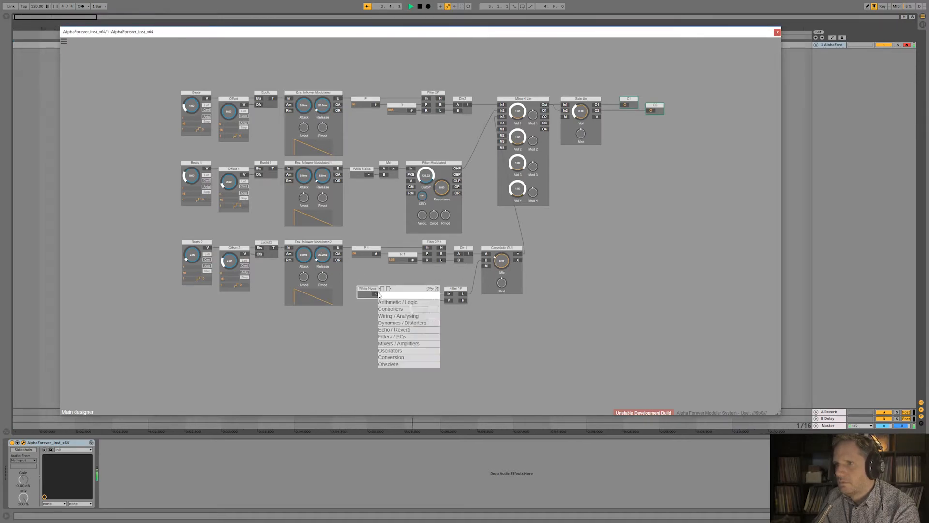
mouse_move(412, 303)
click(464, 302)
drag(416, 289, 396, 289)
- Duplicate the third chain's envelope follower below it, trigger it from Euclid 2, feed Mul 1's B input with it, and lengthen its release
mouse_move(333, 242)
mouse_down()
mouse_move(351, 280)
mouse_move(333, 291)
mouse_move(330, 321)
mouse_move(393, 301)
mouse_up()
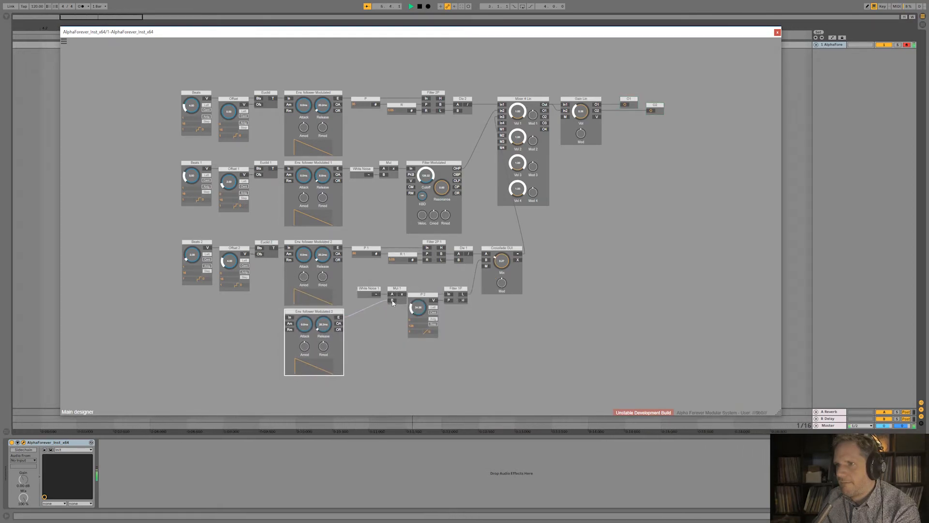
drag(273, 248, 327, 314)
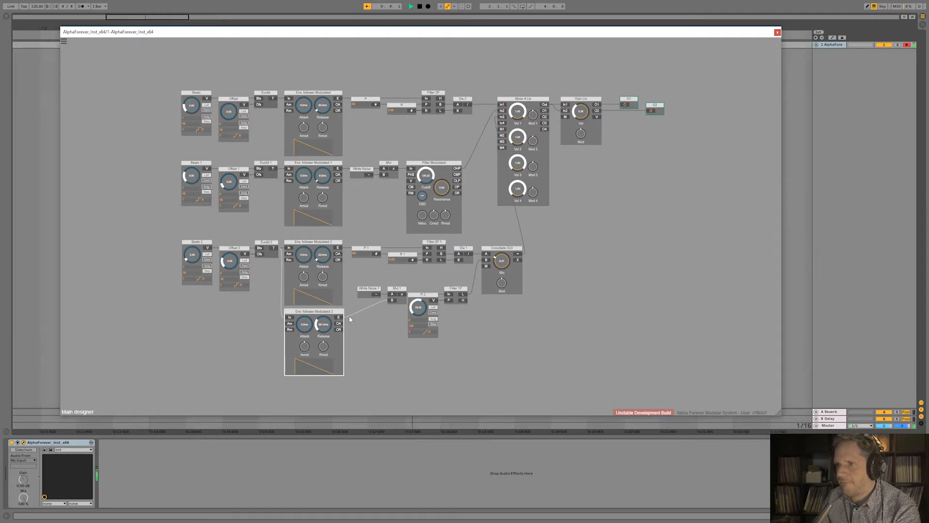
drag(320, 332, 321, 337)
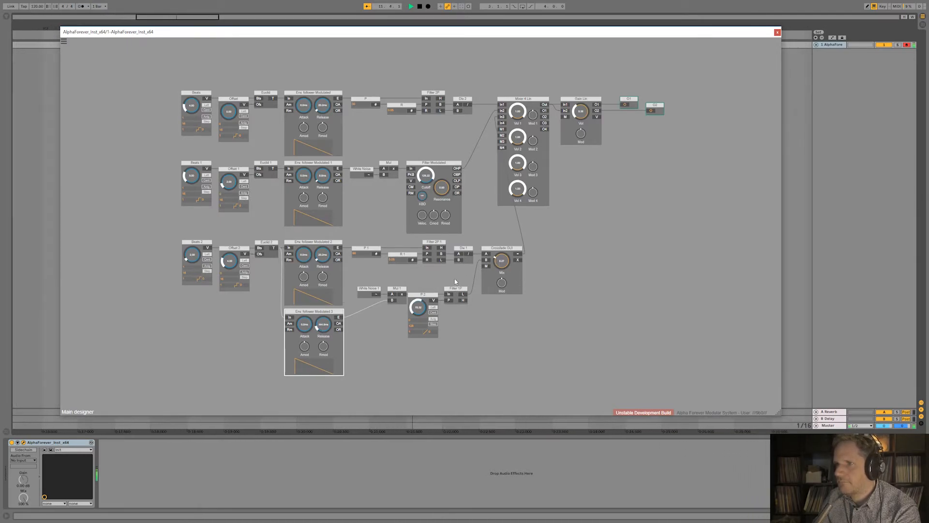
- Replace Filter 1P with a Filter Modulated fed by Mul 1, and wire its output to the Crossfade GUI's B input
click(461, 289)
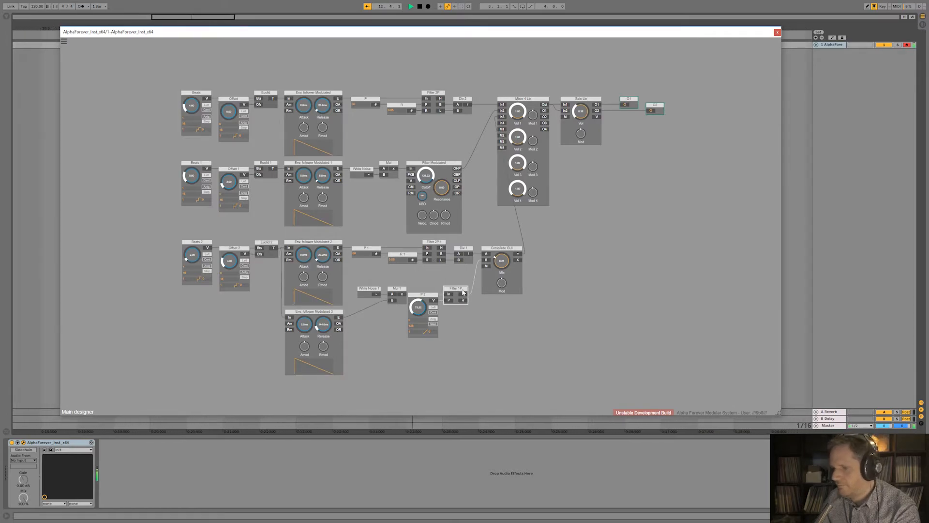
key(Delete)
right_click(467, 314)
text(fi)
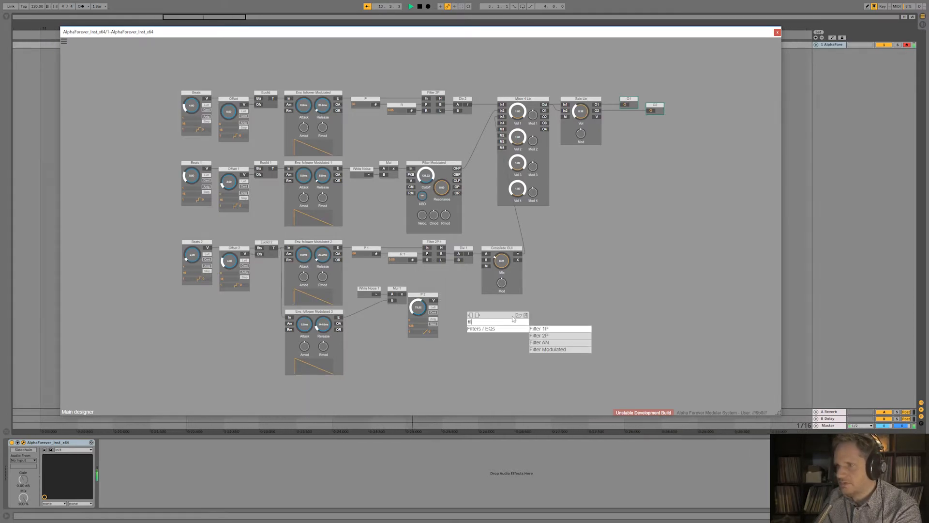
click(543, 349)
drag(402, 295, 471, 327)
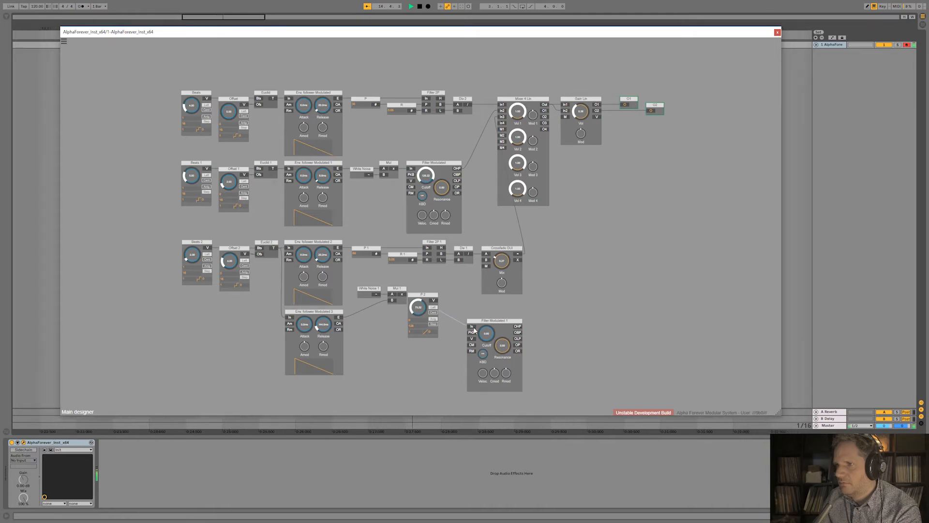
drag(423, 295, 407, 322)
drag(543, 275, 486, 260)
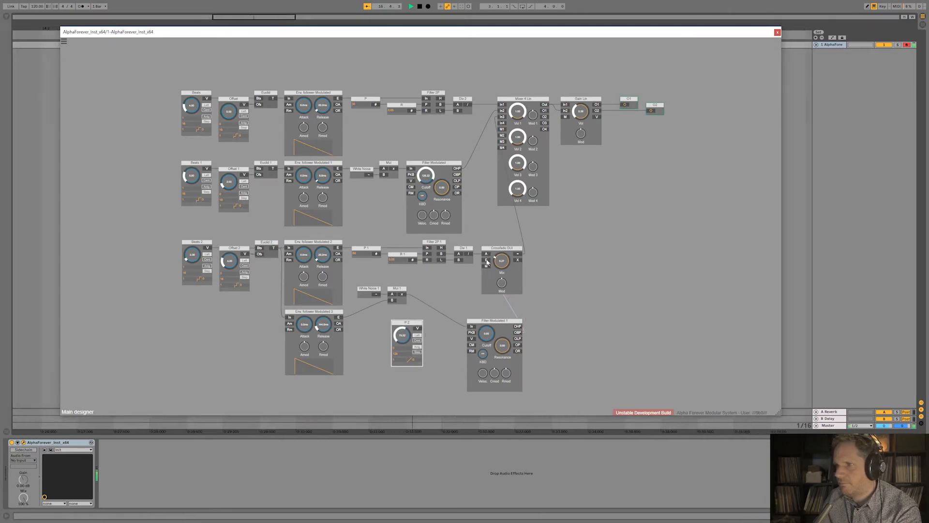
- Raise the new filter's cutoff, delete the leftover P 2 knob, and move the filter beside Mul 1
drag(487, 335, 492, 305)
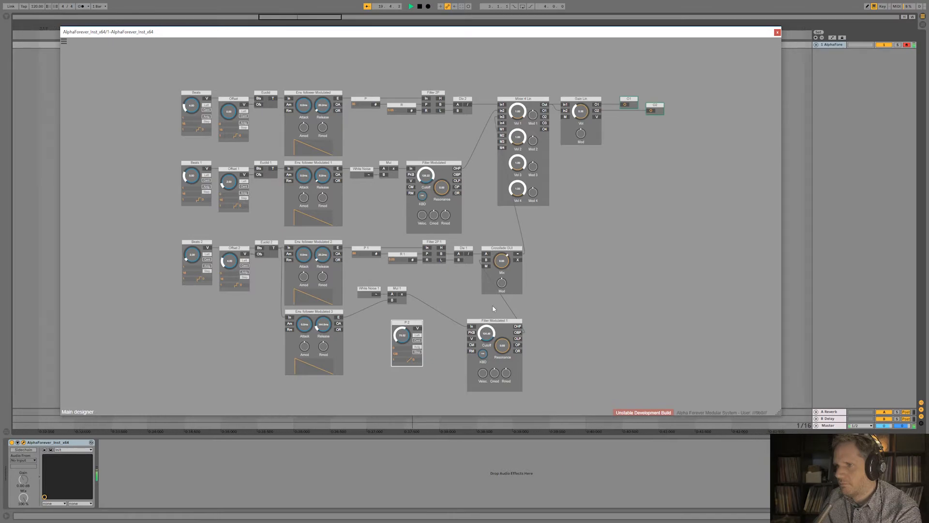
click(415, 325)
key(Delete)
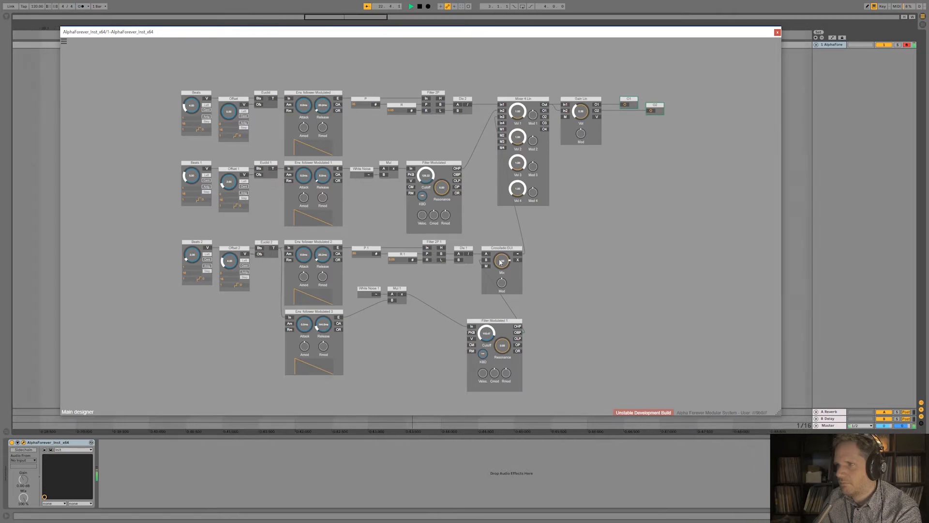
drag(471, 329, 438, 297)
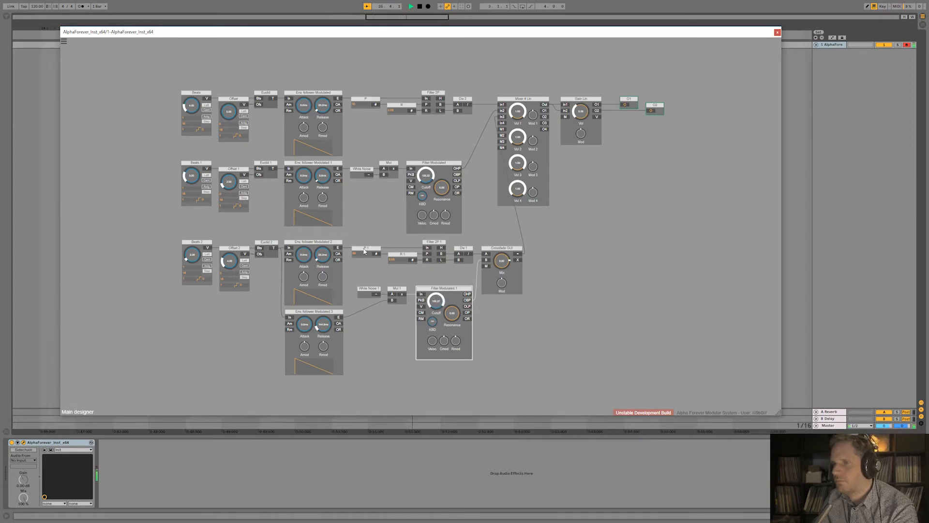
- Move the third chain's sequencer modules, first envelope and P 1 constant left to make room before Filter 2P 1
drag(232, 232, 322, 208)
drag(248, 202, 376, 257)
drag(422, 215, 336, 215)
click(429, 221)
drag(453, 224, 379, 225)
- Add a Crossfade between P 1 and Filter 2P 1, with Env. follower Modulated 2 controlling its X input
right_click(391, 257)
text(cross)
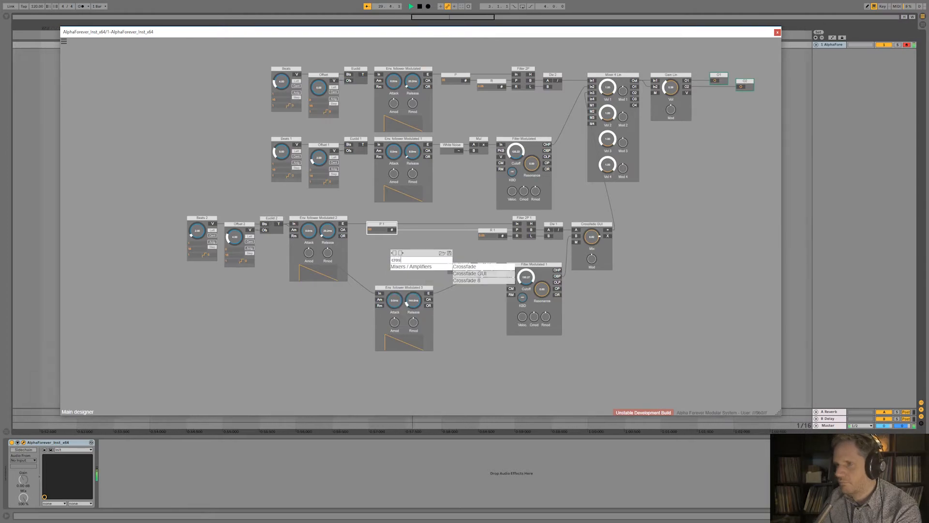
key(Return)
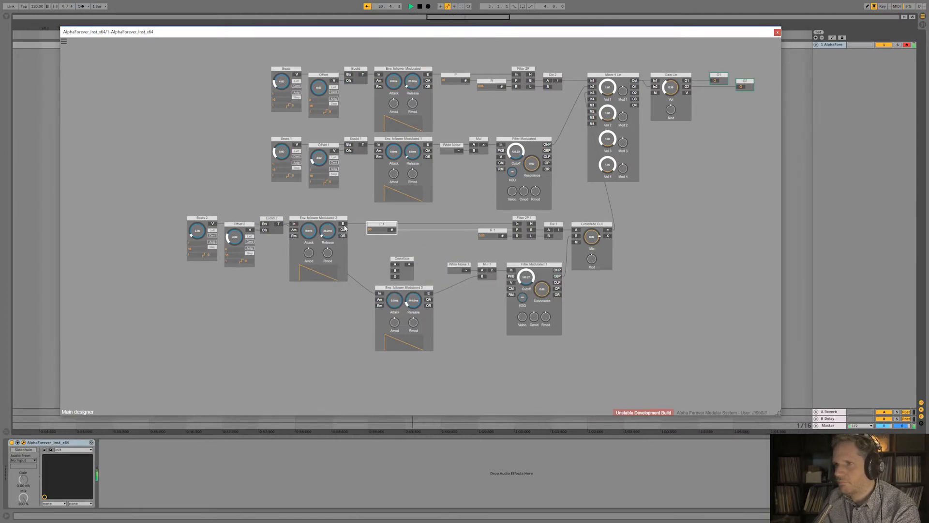
drag(343, 224, 518, 230)
drag(410, 269, 448, 231)
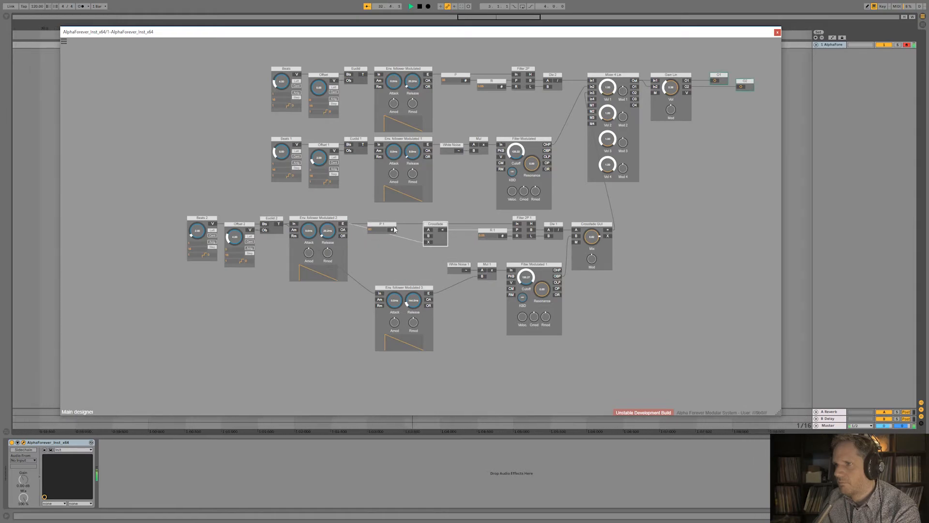
- Shift P 1 left of the new Crossfade and add a constant of 65 to its B input
mouse_move(390, 228)
mouse_down()
mouse_move(378, 227)
mouse_move(406, 239)
mouse_up()
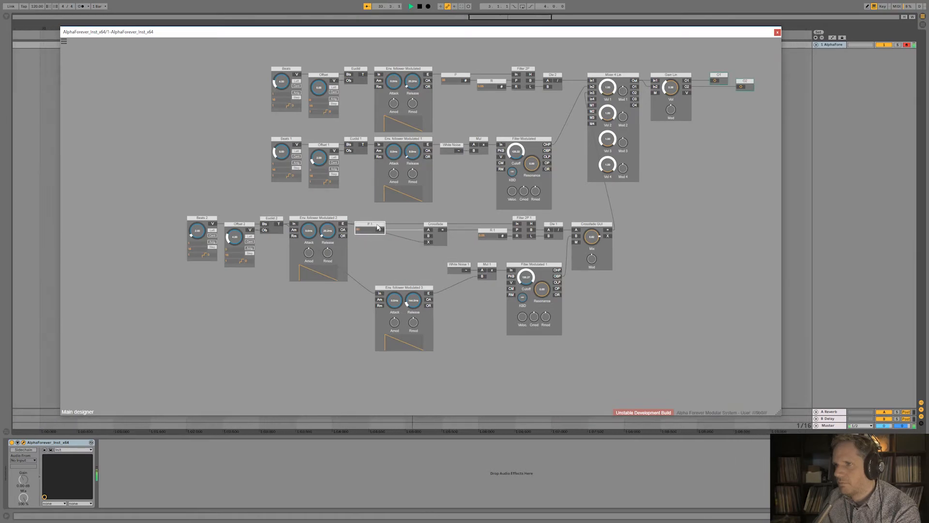
double_click(429, 236)
double_click(406, 238)
text(65)
click(405, 267)
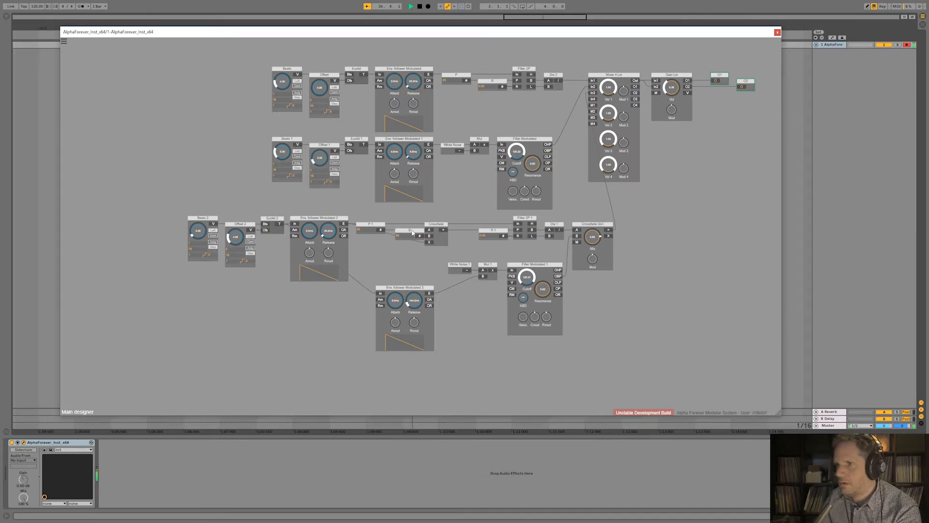
- Tune the snare by adjusting Filter Modulated 1's cutoff and resonance and the Crossfade GUI's mix
drag(412, 233, 408, 233)
drag(522, 276, 523, 280)
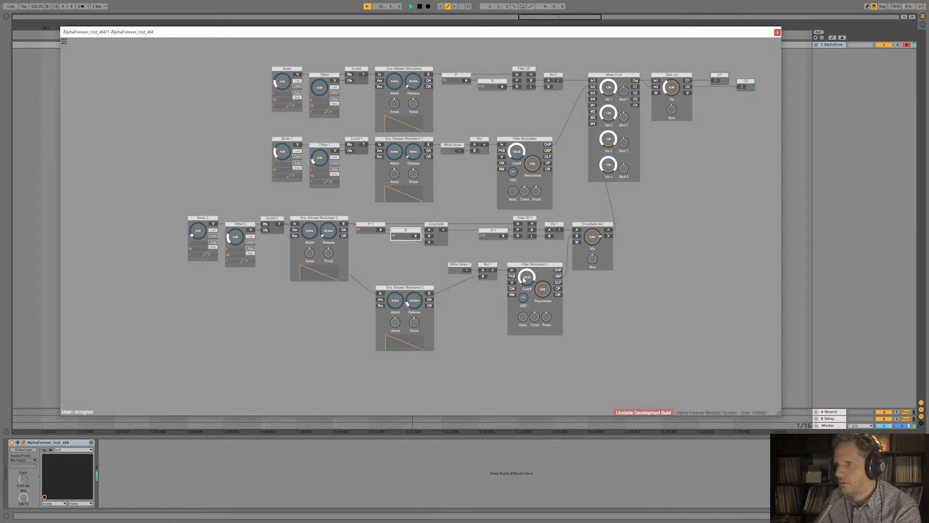
drag(592, 245, 592, 240)
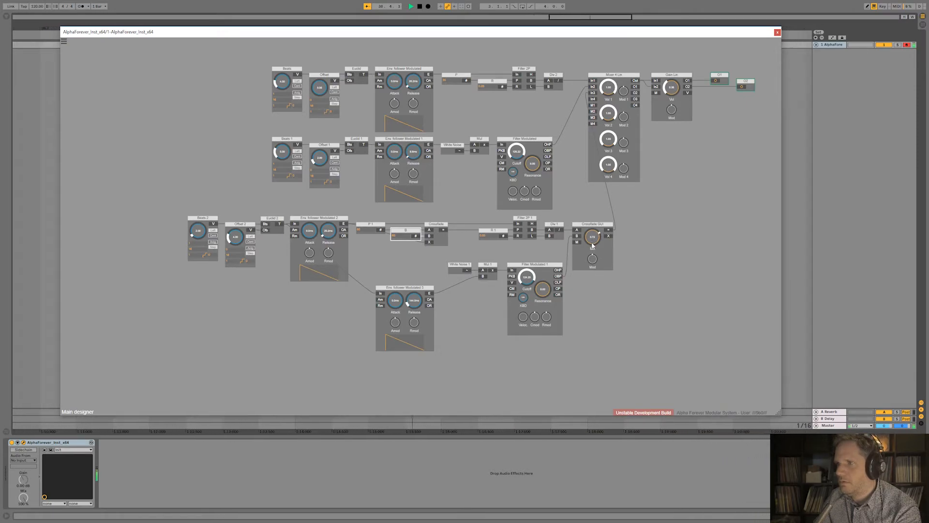
mouse_move(523, 280)
mouse_down()
mouse_move(524, 288)
mouse_move(546, 284)
mouse_move(547, 268)
mouse_move(531, 277)
mouse_up()
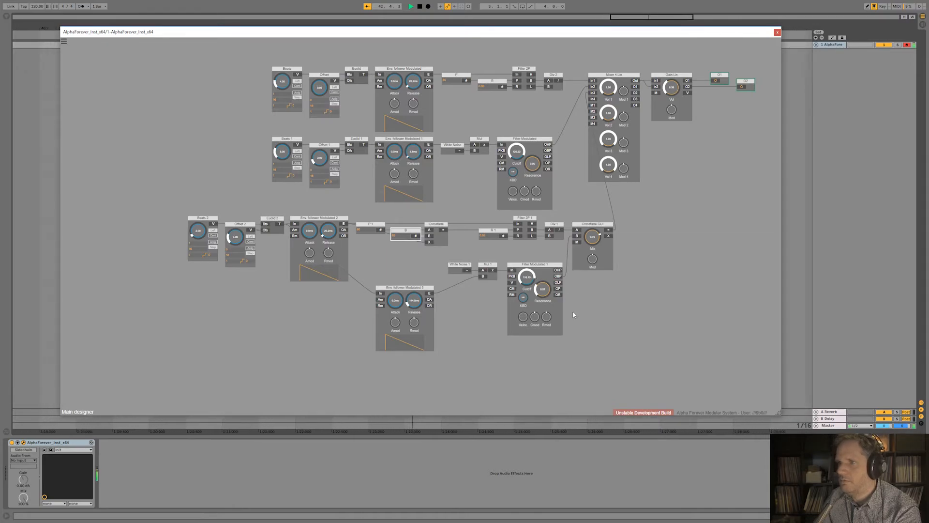
- Move the snare's noise envelope up level with its Mul and shorten the release of both third-chain envelopes
drag(416, 317, 413, 289)
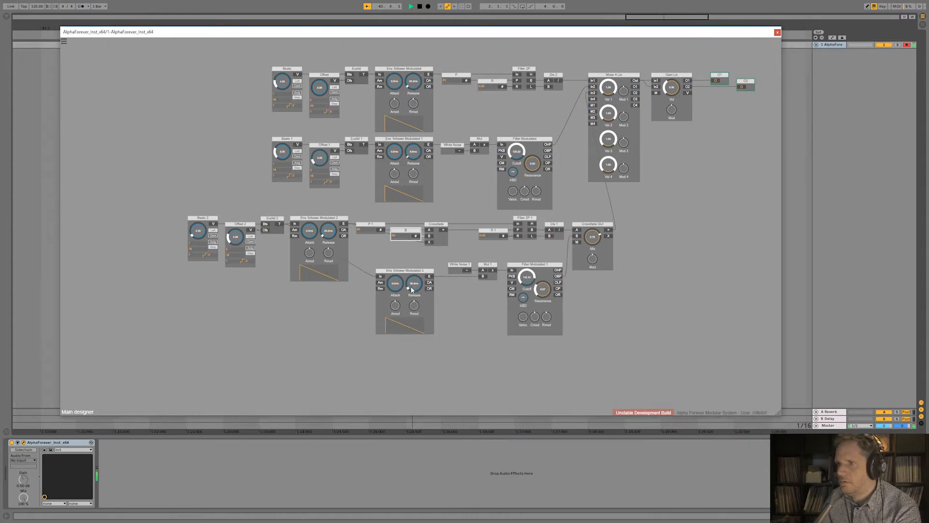
drag(328, 231, 332, 238)
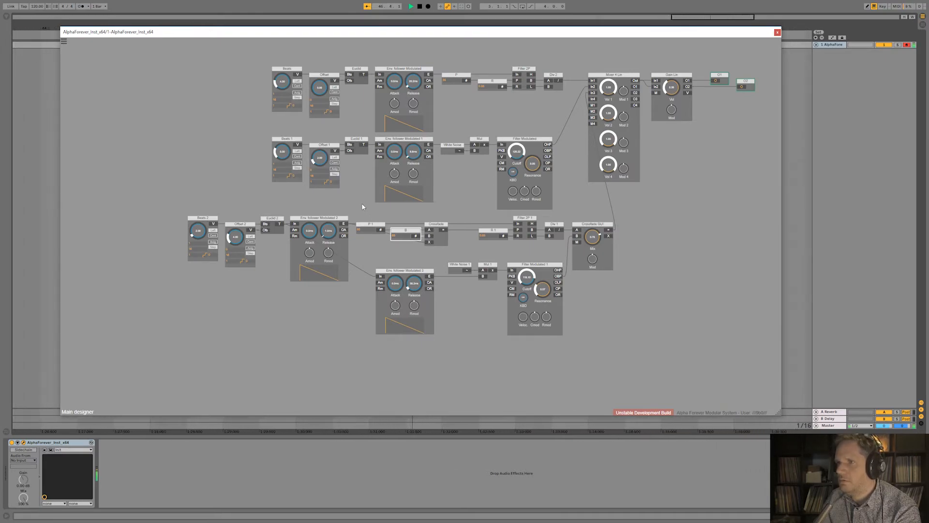
- Set the R constant feeding the first chain's Filter 2P to 0.08
click(486, 87)
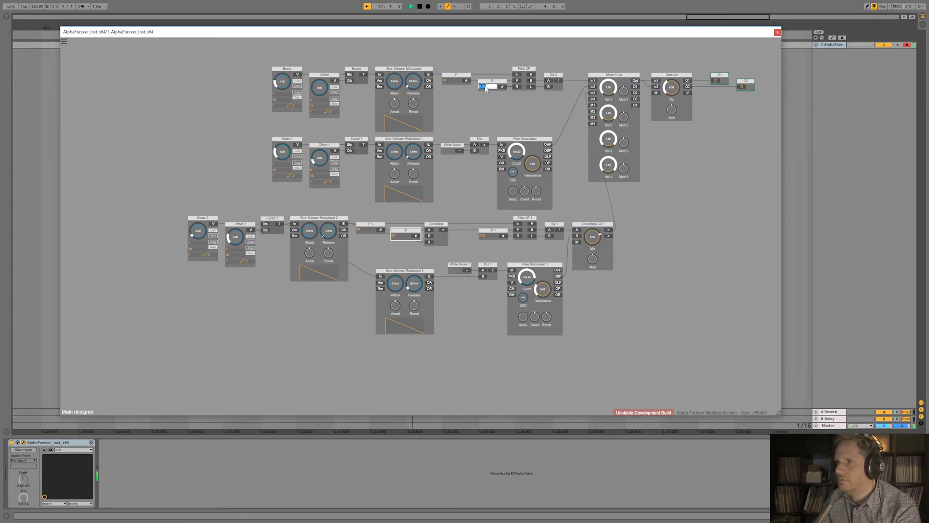
text(0.08)
click(484, 110)
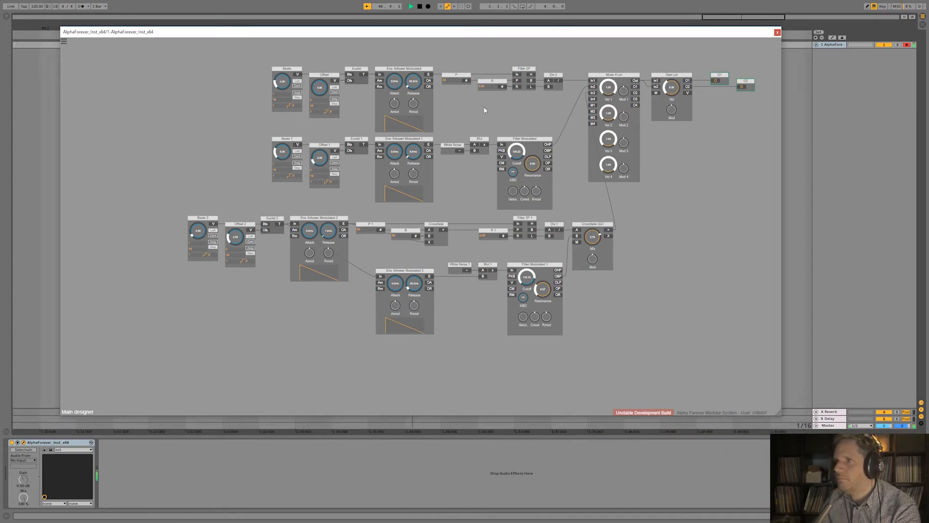
- Move the main mixer, Gain Lin and output modules further right, away from the three drum chains
drag(484, 108, 447, 122)
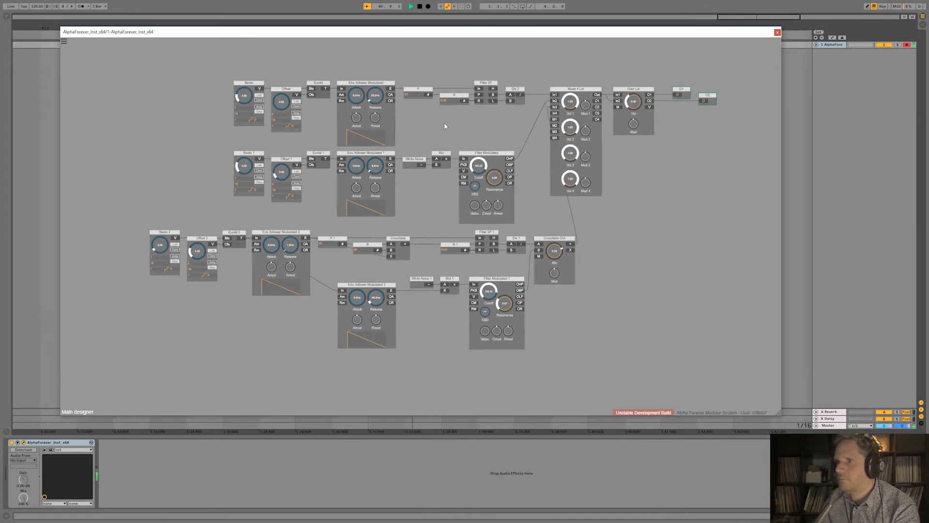
drag(555, 316, 536, 303)
scroll(535, 303, down, 3)
drag(518, 118, 706, 265)
drag(553, 141, 579, 140)
drag(593, 265, 568, 181)
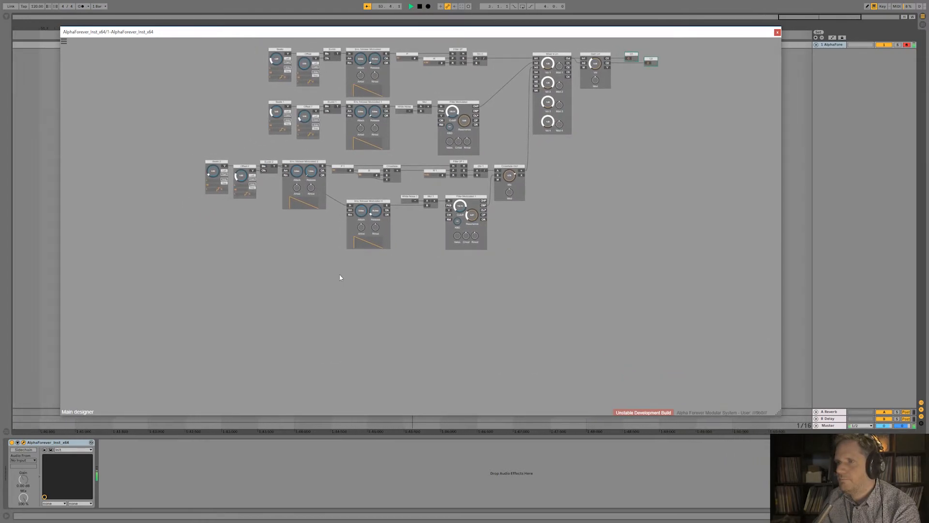
- Stop playback, add an OSC Multi below the drum chains, and duplicate it twice
click(421, 7)
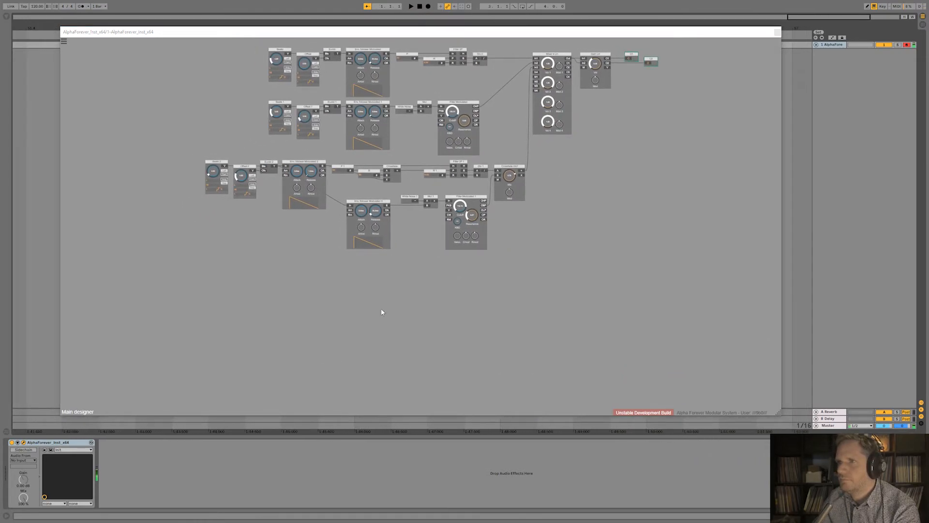
right_click(299, 291)
text(osc)
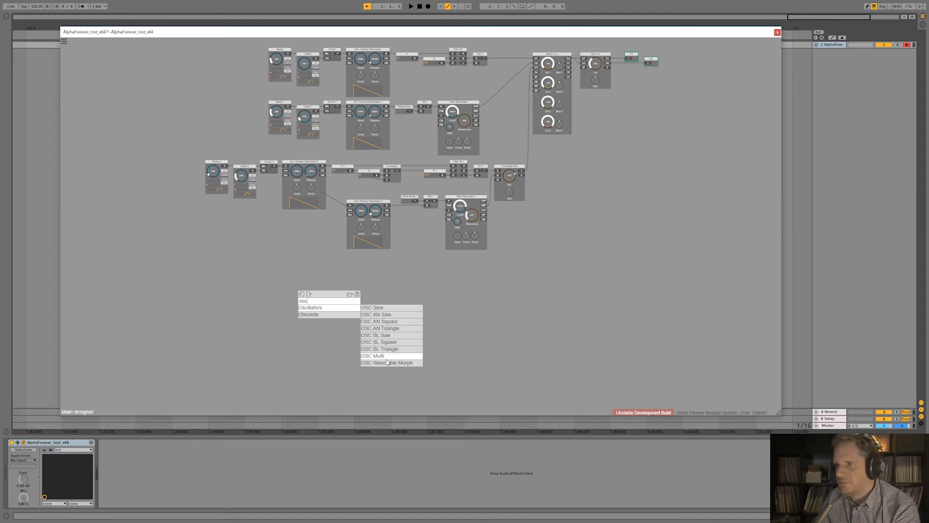
click(383, 356)
drag(318, 299, 429, 287)
key(ctrl+d)
key(ctrl+d)
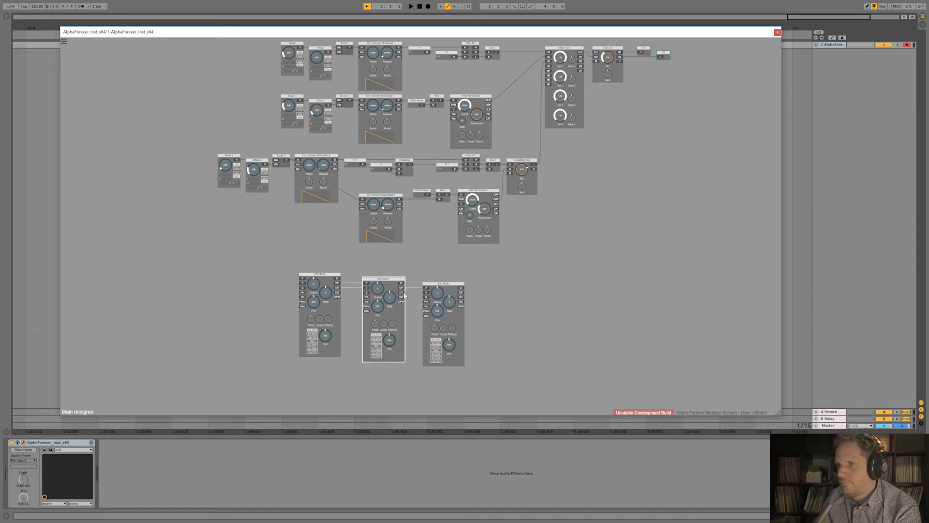
- Line up the three chained oscillators, set each to BL SAW, and raise the Note knobs of the second and third
drag(390, 279, 374, 279)
drag(430, 284, 403, 286)
scroll(403, 288, up, 3)
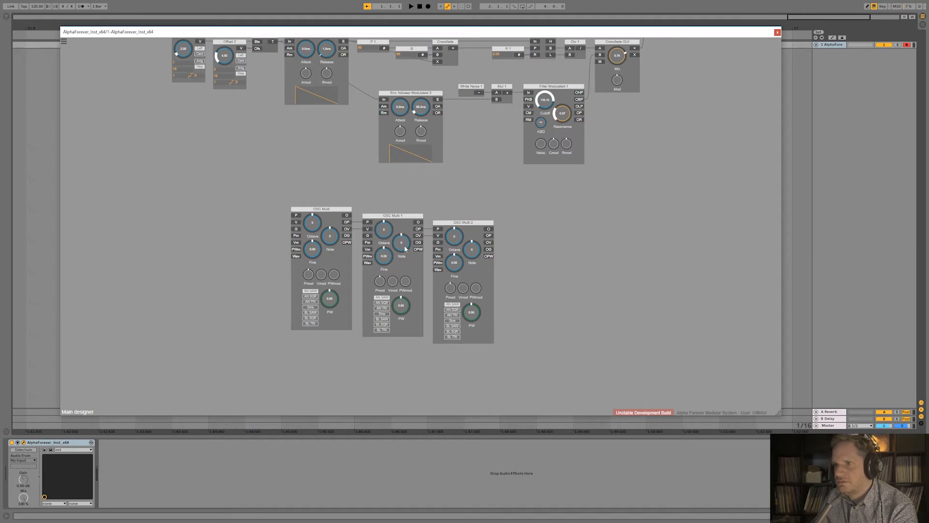
click(311, 313)
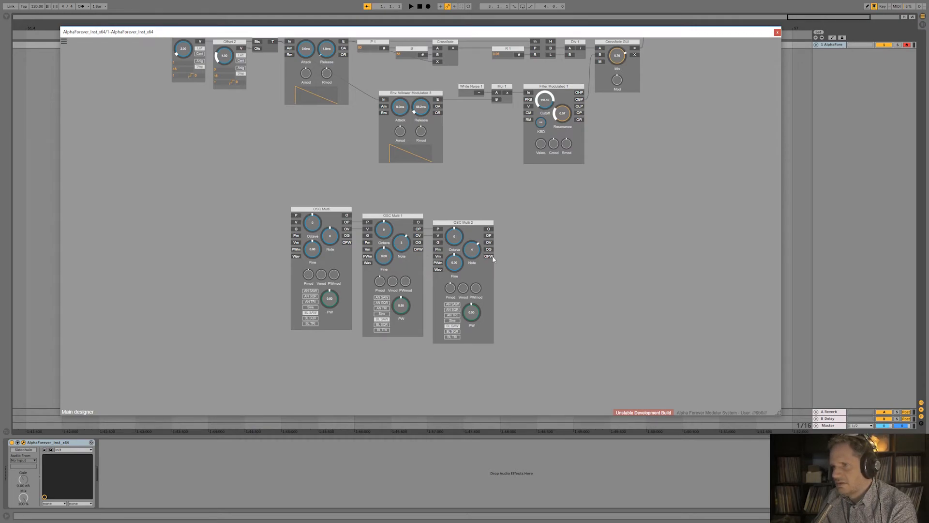
- Add a Mixer 4 Lin to the right of the three oscillators and feed their outputs into it
scroll(579, 266, down, 2)
drag(580, 252, 479, 261)
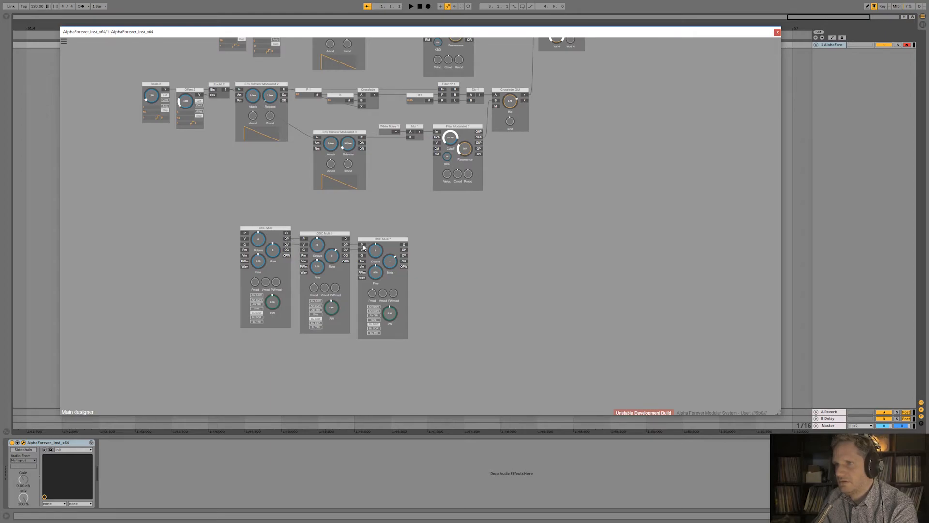
right_click(288, 235)
text(mix)
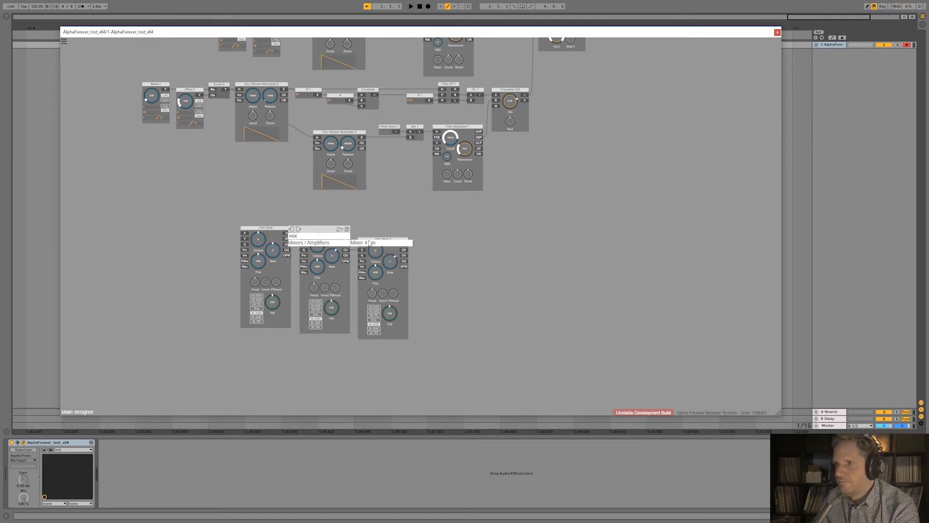
click(369, 242)
drag(342, 231, 444, 232)
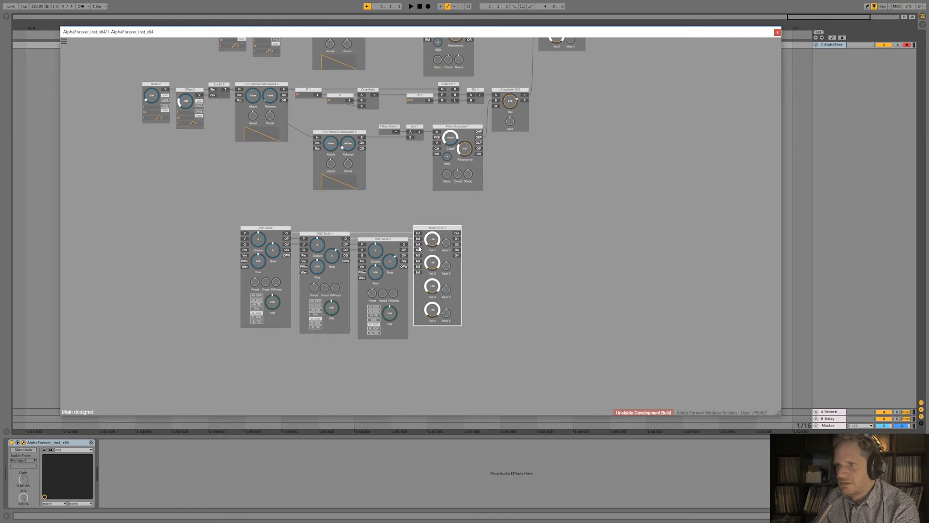
- Add constant modules to the P and V inputs of the first oscillator in the chord voice
drag(489, 224, 514, 249)
drag(232, 235, 246, 224)
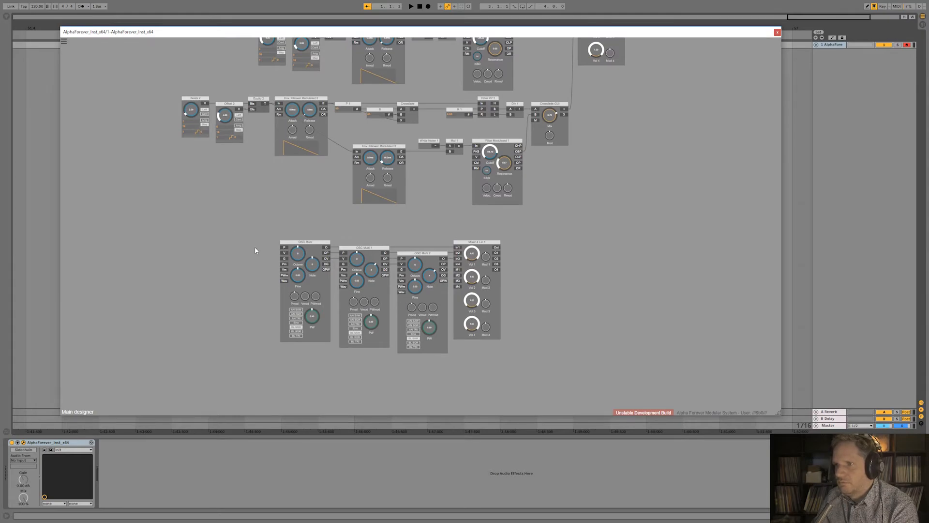
right_click(231, 235)
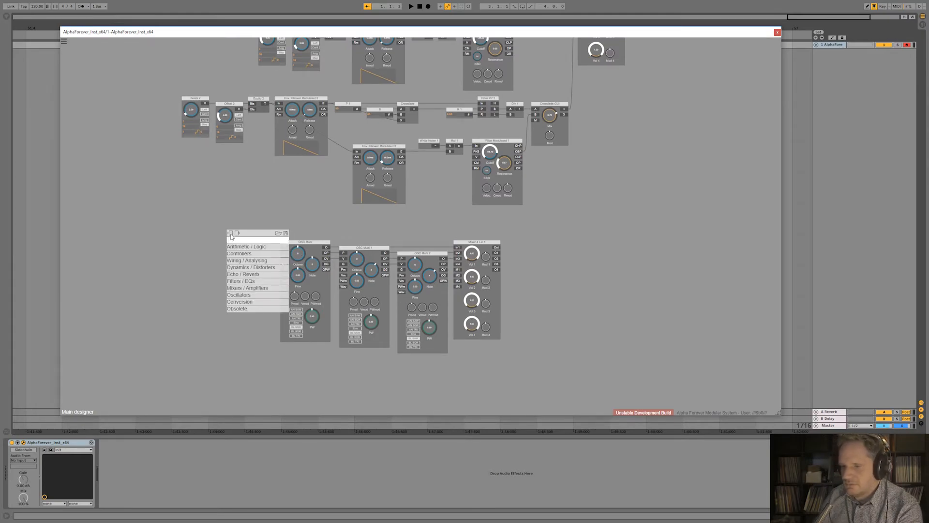
click(265, 185)
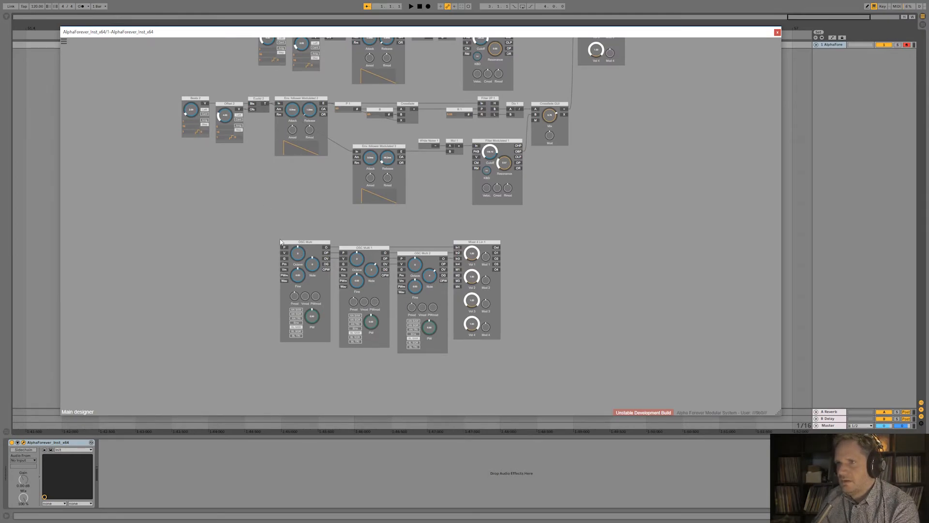
double_click(285, 246)
double_click(284, 253)
drag(262, 242, 231, 242)
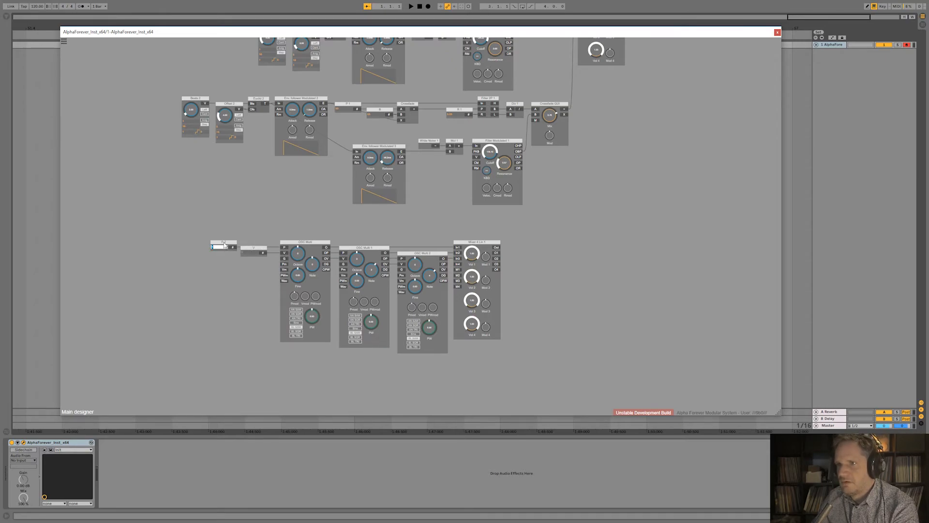
- Add a Filter Modulated after the chord voice's four-channel mixer, fed by the mixer output
drag(358, 226, 247, 229)
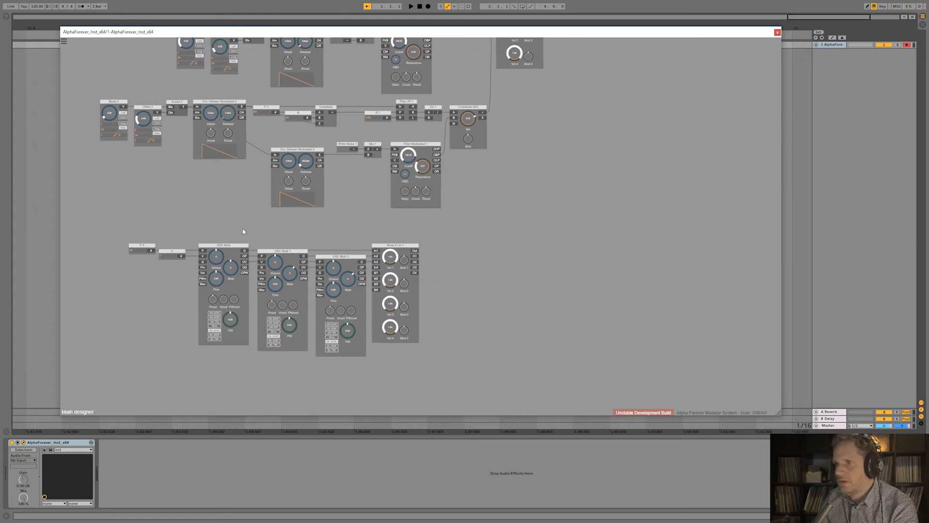
right_click(401, 253)
text(filter)
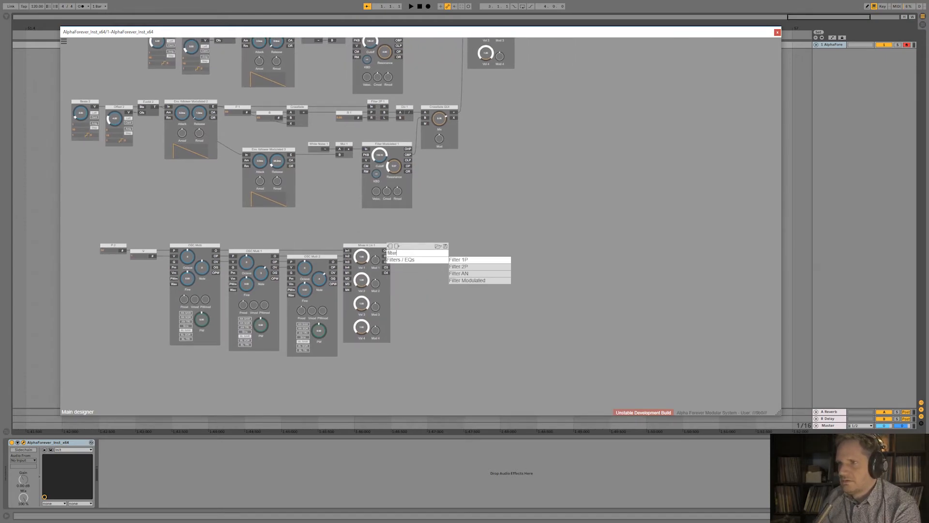
click(479, 280)
- Duplicate the snare's Beats, Offset, Euclid and envelope follower modules and place the copies in front of the chord oscillators
drag(417, 230, 590, 243)
drag(237, 97, 398, 237)
key(ctrl+d)
click(365, 118)
key(ctrl+d)
drag(388, 153, 295, 199)
drag(156, 218, 280, 306)
drag(264, 249, 206, 250)
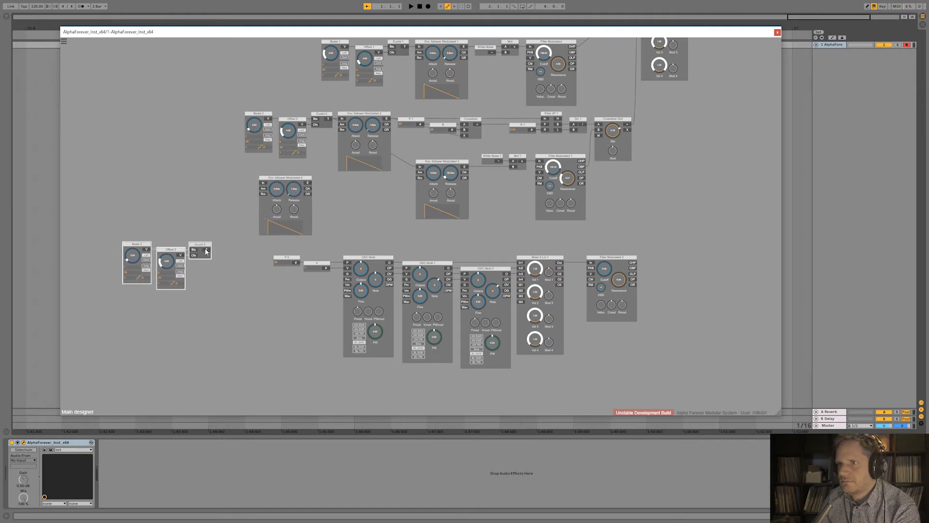
drag(263, 185, 263, 185)
drag(277, 248, 246, 259)
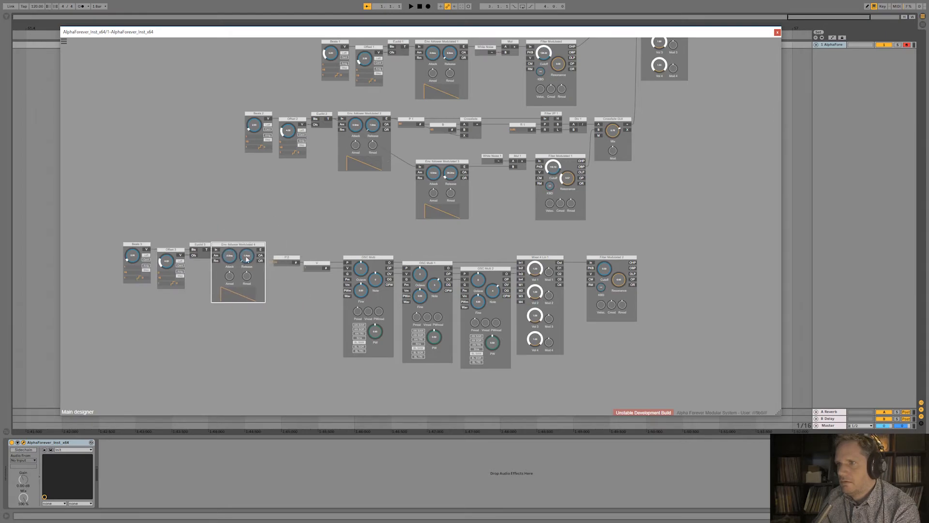
- Add a Mul after the chord filter, connect the copied envelope follower to its second input, and lower the chord's trigger modules
right_click(633, 277)
text(mul)
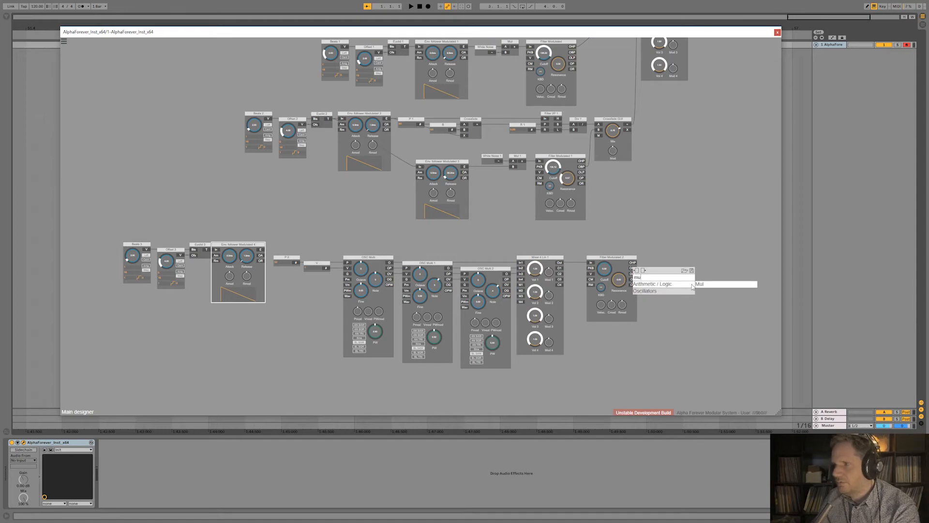
key(Return)
drag(254, 246, 257, 248)
drag(114, 222, 274, 275)
double_click(266, 251)
click(245, 261)
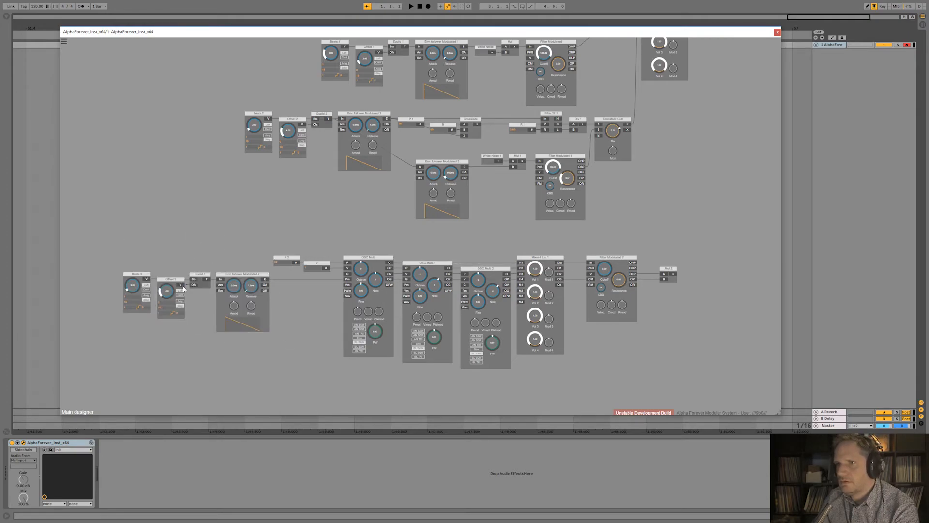
- Connect the chord voice's final Mul to the main mixer's fourth input and start playback
drag(356, 226, 165, 266)
drag(500, 254, 489, 302)
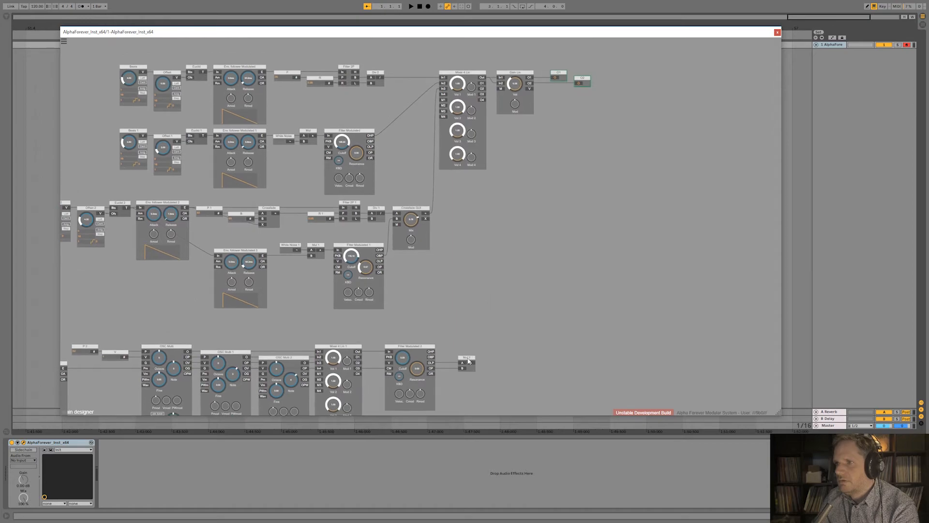
drag(438, 92, 440, 94)
drag(464, 268, 552, 179)
click(419, 8)
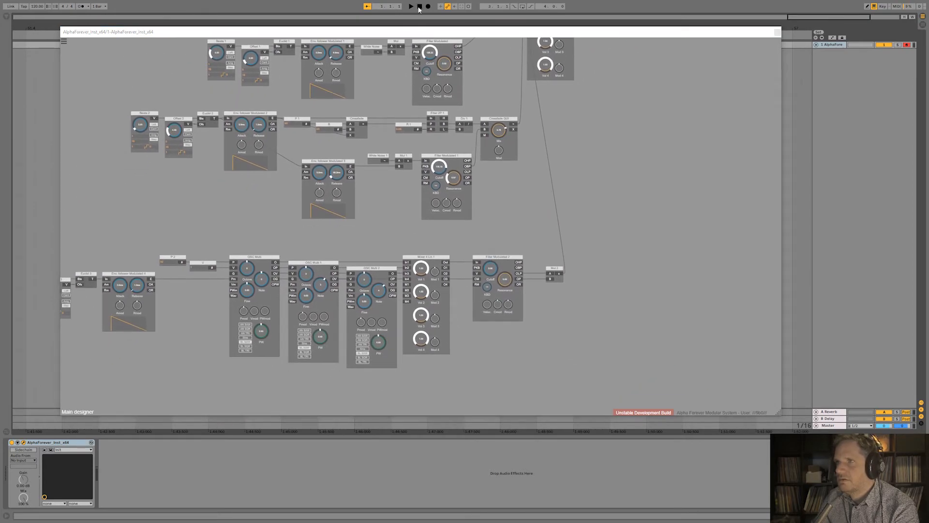
click(411, 7)
- Raise the chord filter's cutoff and lower Vol 4 on the main mixer
click(492, 267)
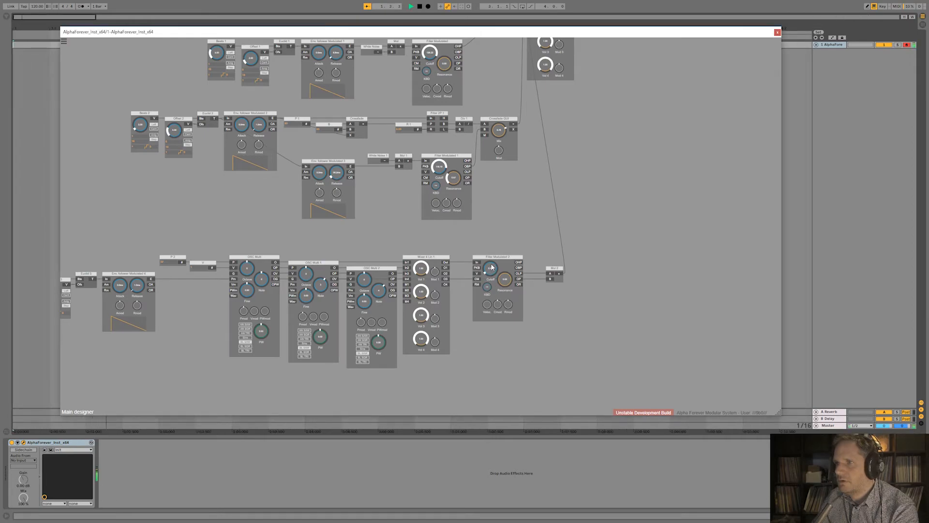
drag(495, 257, 488, 243)
drag(510, 227, 629, 220)
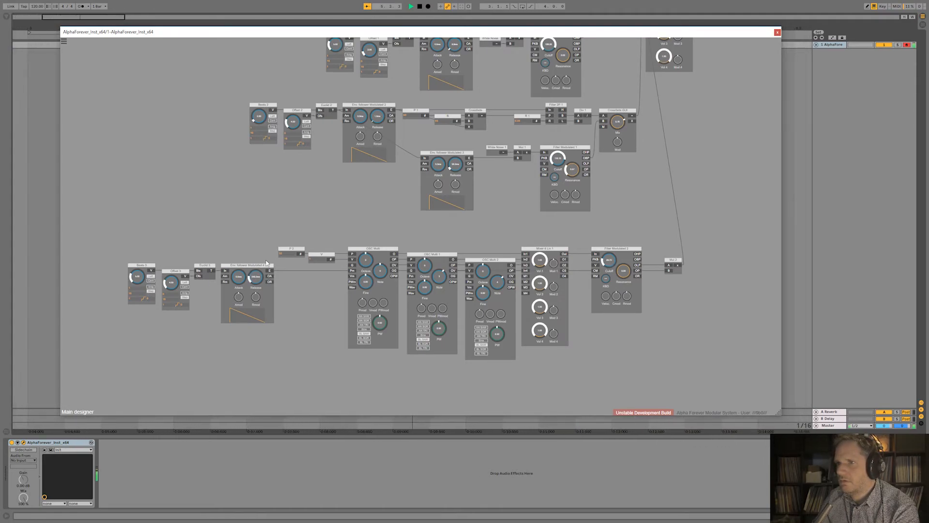
drag(667, 82, 613, 181)
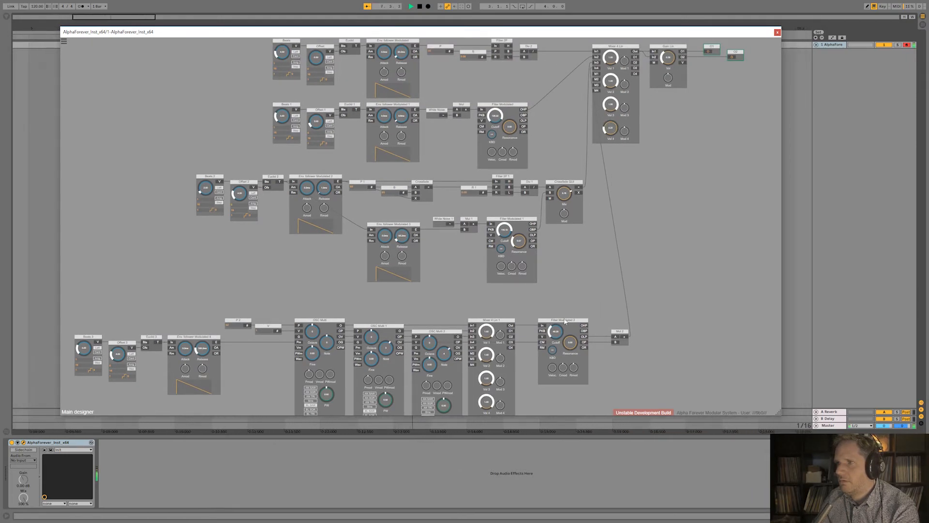
drag(556, 331, 565, 318)
- Set the chord's P constant to 43 and raise the first oscillator's Octave to 1
double_click(232, 326)
text(43)
click(266, 294)
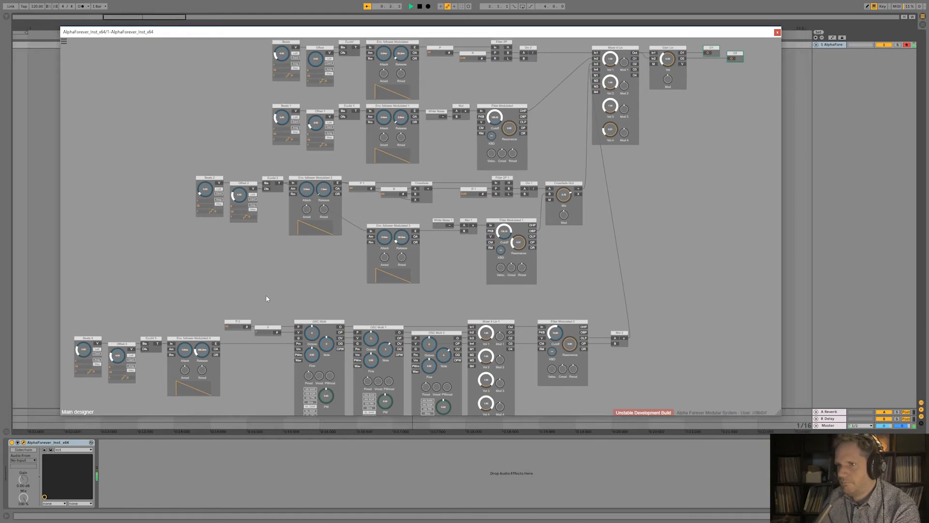
double_click(239, 325)
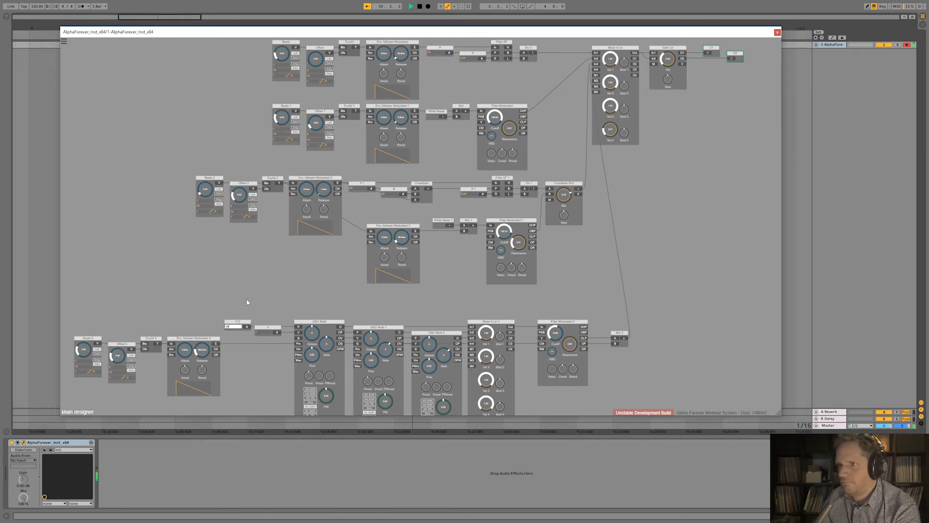
drag(286, 270, 278, 191)
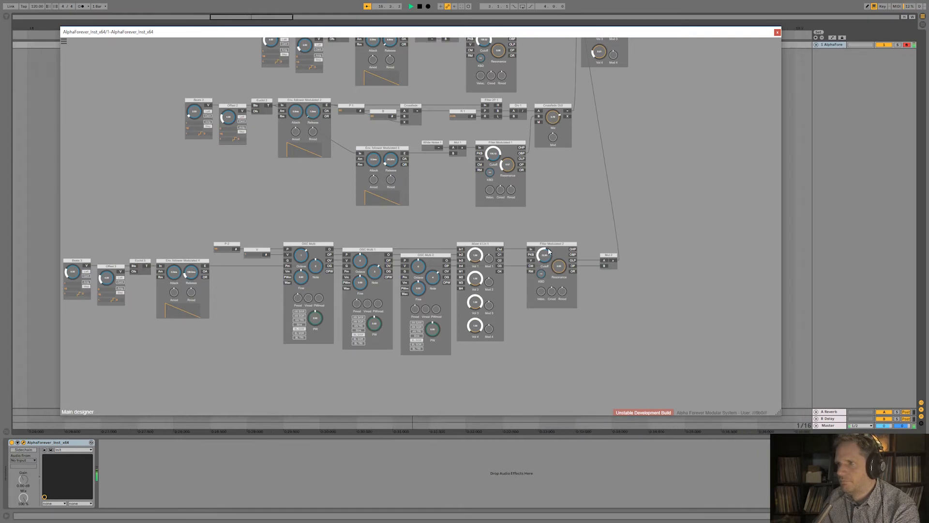
- Add an LFO Multi below the chord oscillators and connect its output to the chord filter's CM input
scroll(520, 295, down, 3)
double_click(455, 333)
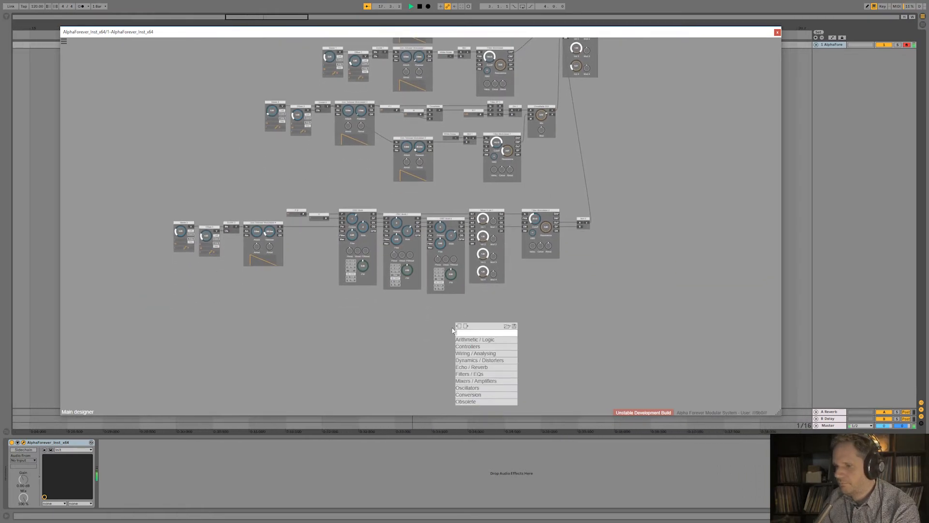
text(lfo)
click(537, 374)
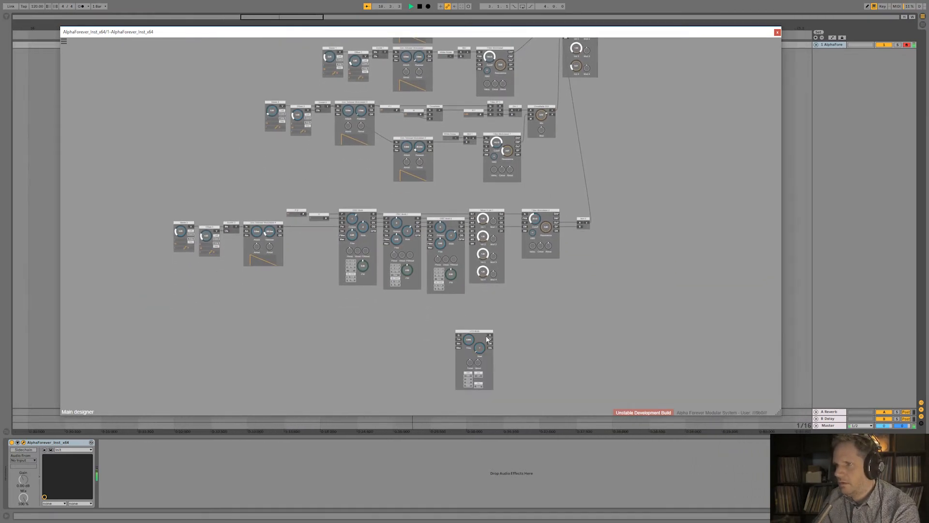
drag(524, 225, 525, 226)
click(543, 244)
drag(491, 339, 482, 309)
- Insert a Mul between the LFO output and the chord filter's CM input, leaving space between the modules
right_click(481, 308)
click(520, 309)
text(mul)
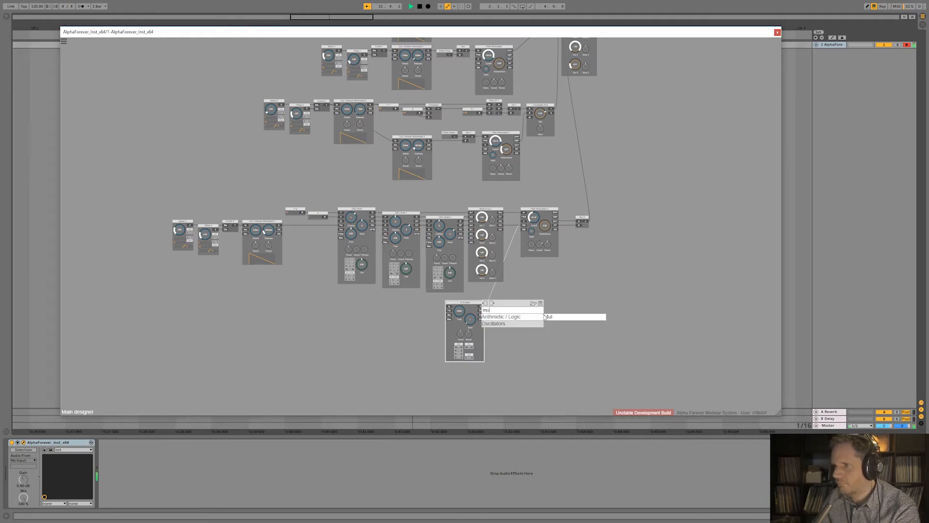
key(Return)
drag(481, 304, 462, 304)
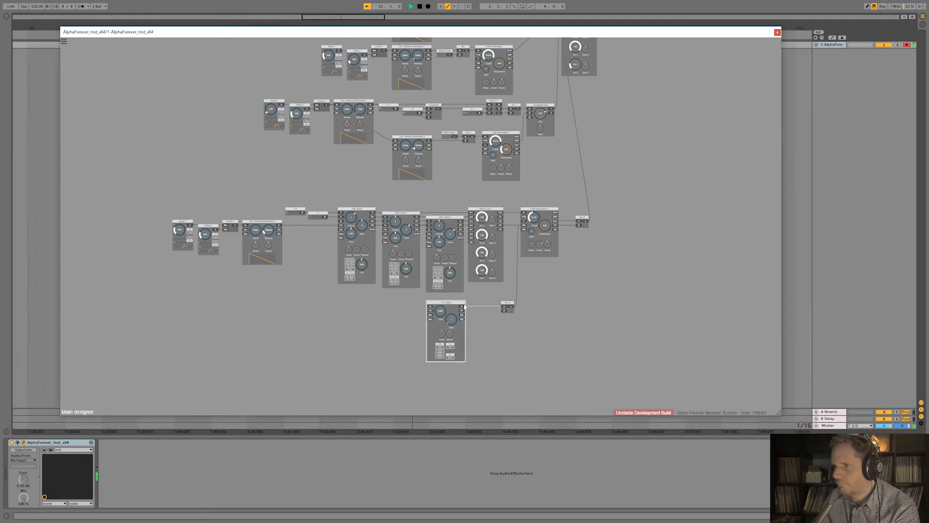
- Add a constant of 128 to the B input of the Mul that follows the LFO
scroll(502, 314, up, 1)
double_click(505, 310)
double_click(472, 309)
text(128)
click(487, 346)
- Raise the chord filter's Cmod amount and the LFO's frequency
drag(553, 221, 554, 226)
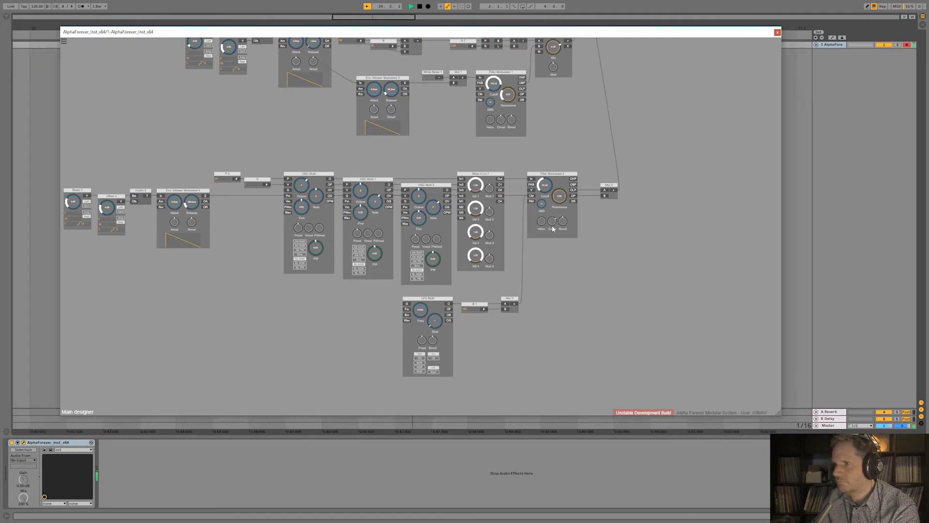
scroll(564, 289, up, 1)
scroll(528, 275, up, 2)
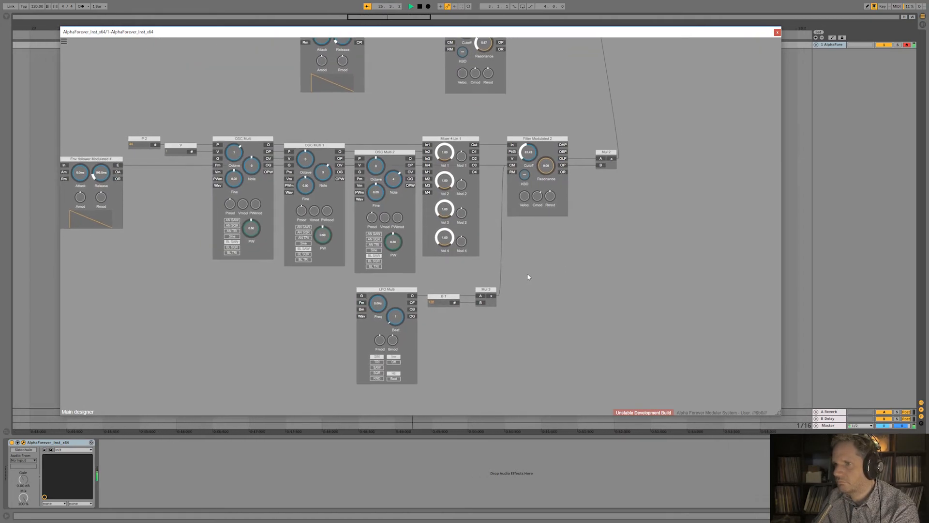
drag(528, 274, 551, 252)
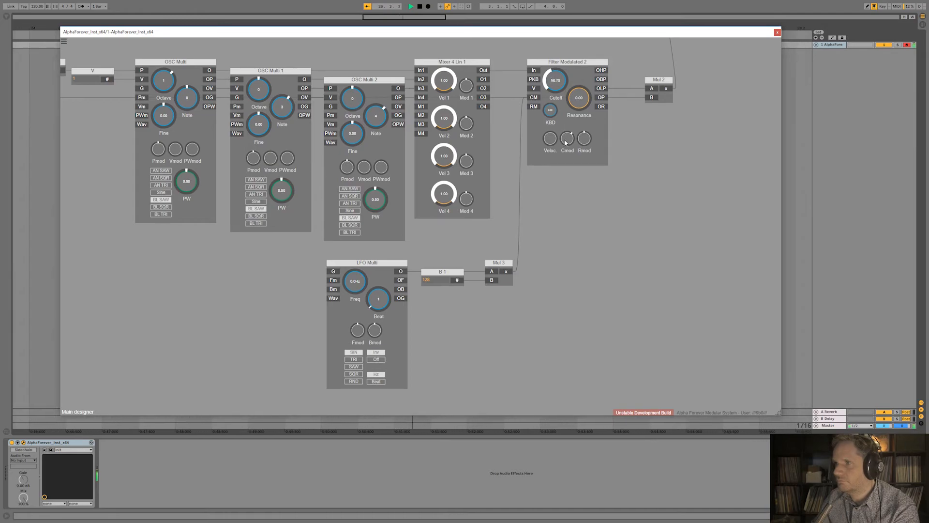
drag(365, 287, 366, 270)
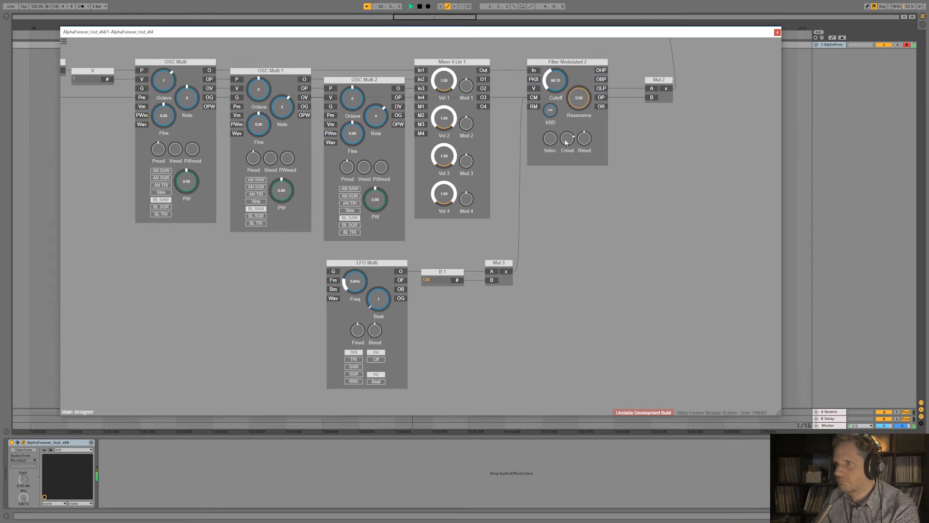
- Move the chord's Beats, Offset, Euclid and envelope follower modules closer to the first oscillator
scroll(562, 243, down, 3)
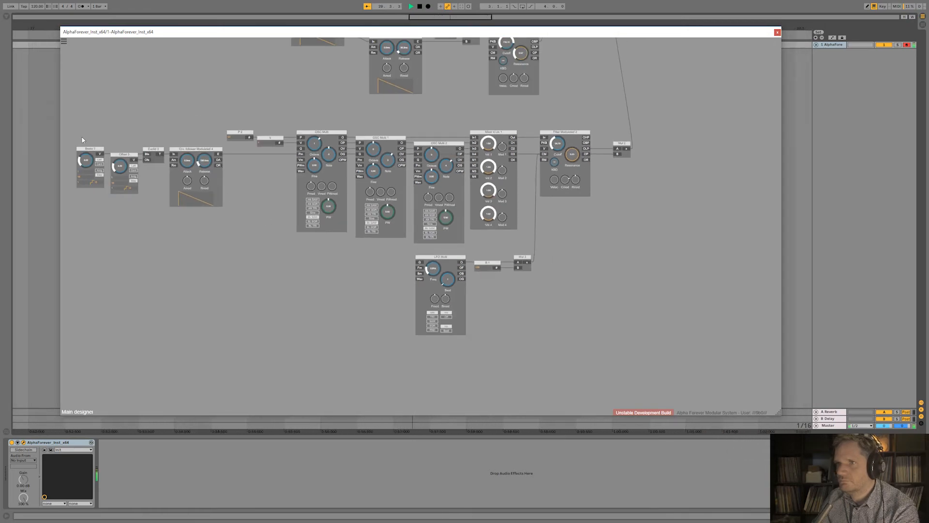
drag(75, 144, 228, 243)
drag(216, 154, 277, 154)
drag(617, 242, 575, 270)
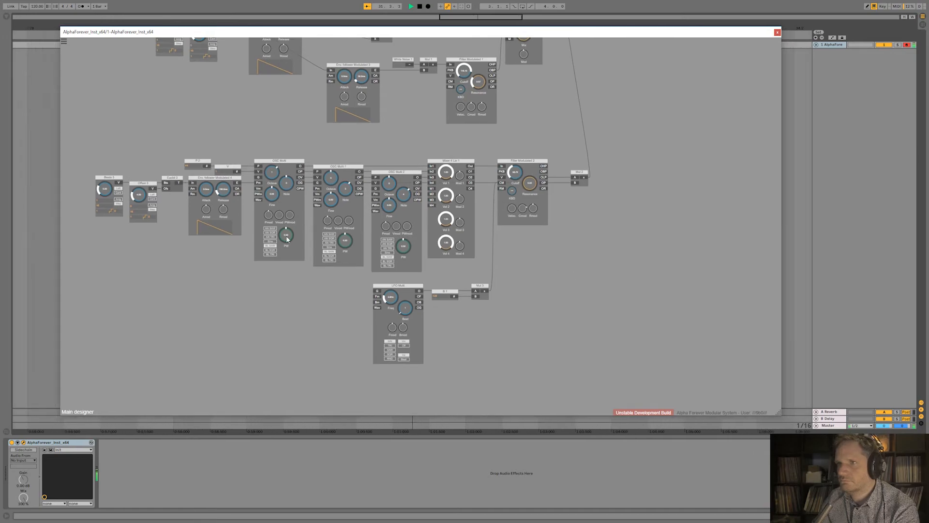
- Shift the main mixer, gain and output modules further right, clear of the four voice chains
scroll(397, 244, down, 5)
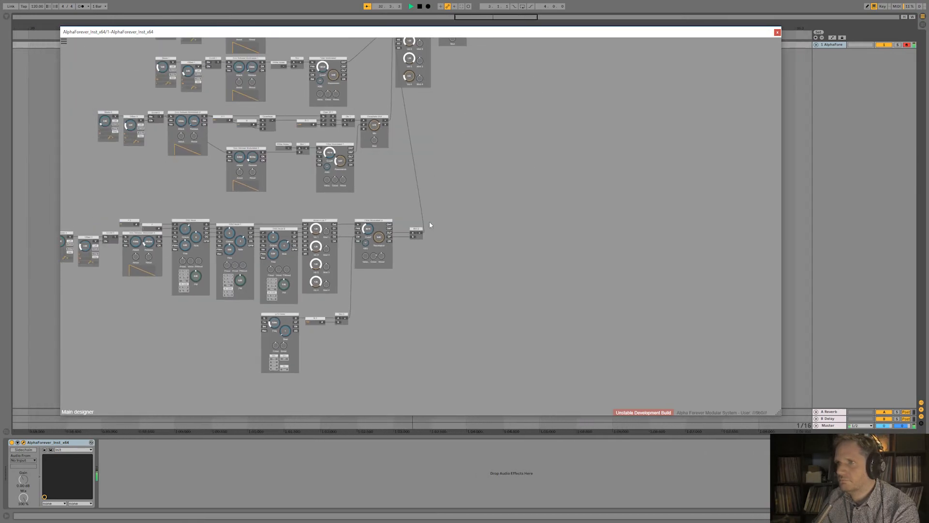
drag(307, 113, 490, 243)
drag(329, 129, 366, 129)
drag(411, 234, 572, 141)
- Add a White Noise above the third oscillator, feed it into the chord mixer's fourth input, and lower that mixer's Vol 4
scroll(247, 330, up, 2)
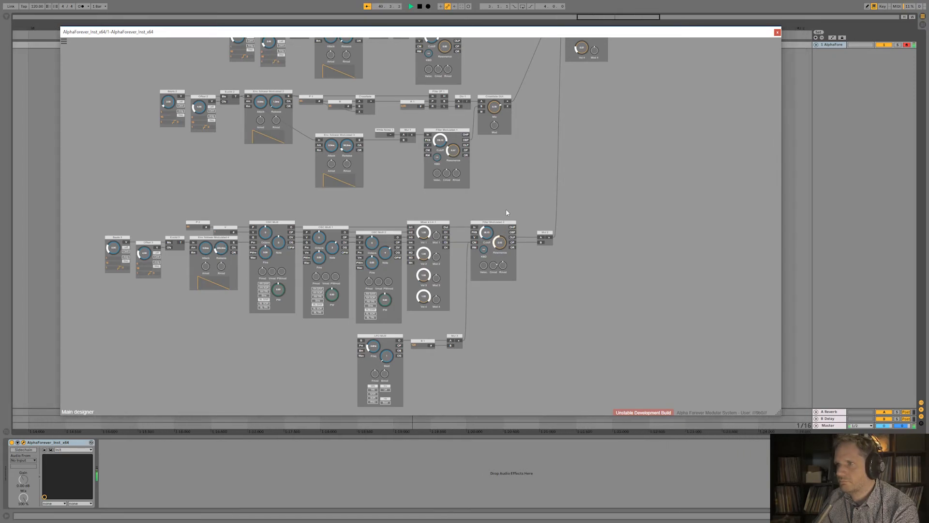
scroll(494, 194, down, 2)
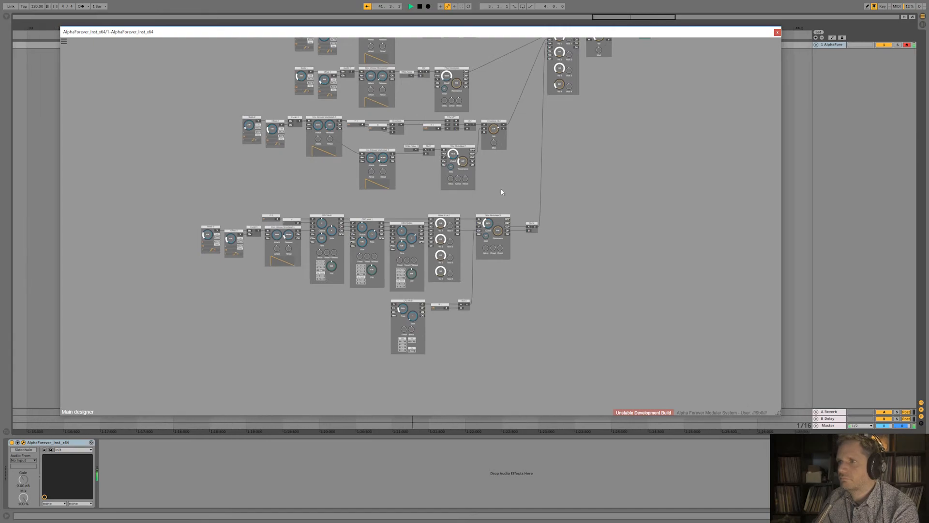
scroll(420, 204, up, 2)
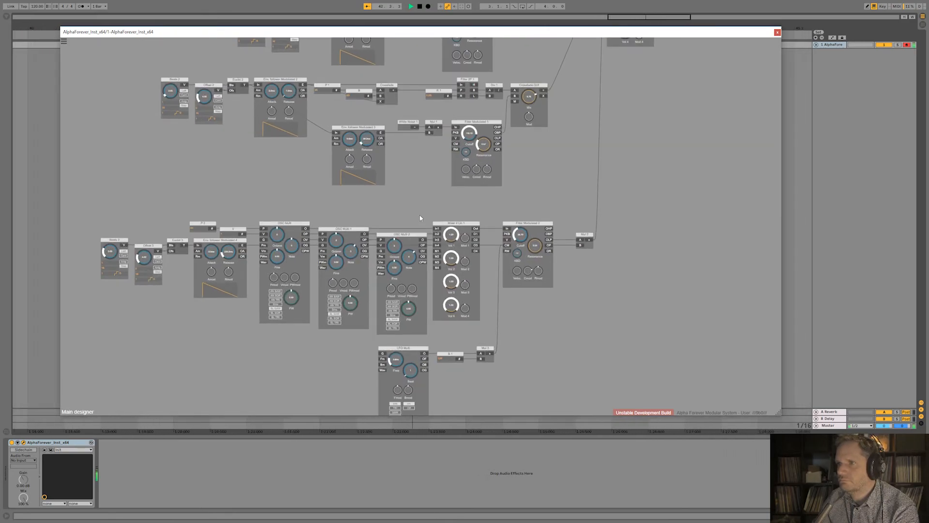
right_click(438, 248)
text(noi)
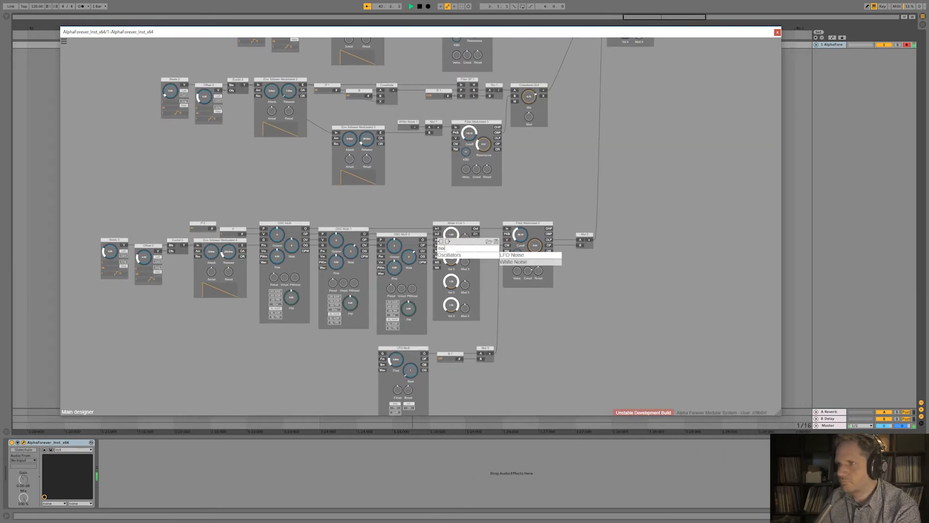
click(513, 261)
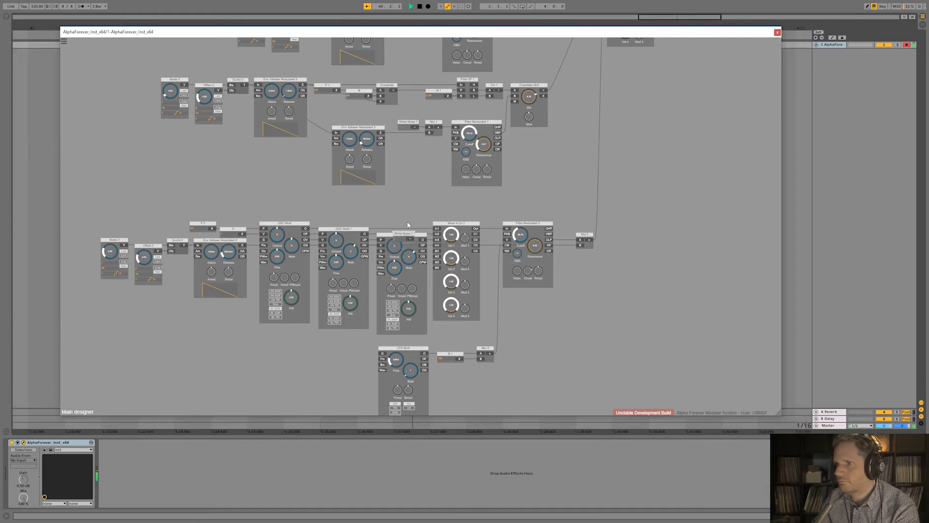
shift+click(407, 234)
key(r)
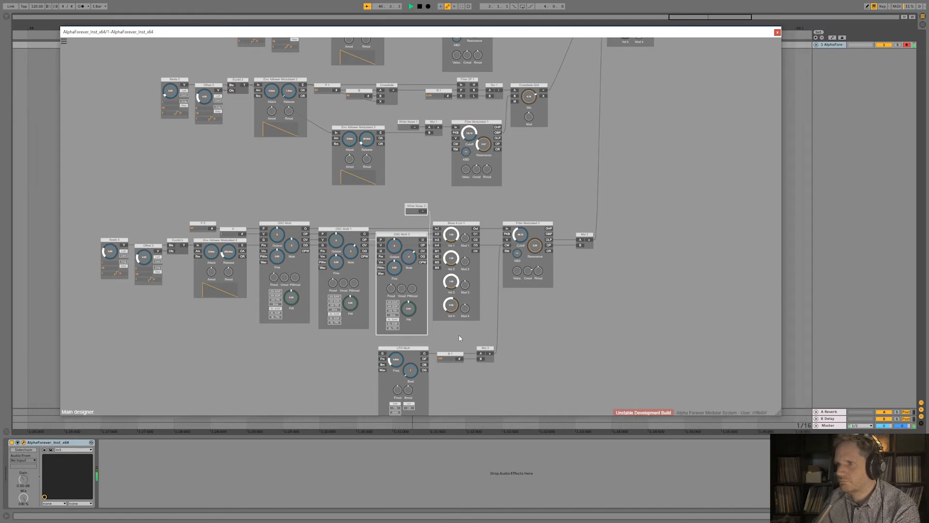
- Set the hi-hat chain's Beats to 12 and its Offset to 4
scroll(521, 324, down, 1)
scroll(503, 331, down, 3)
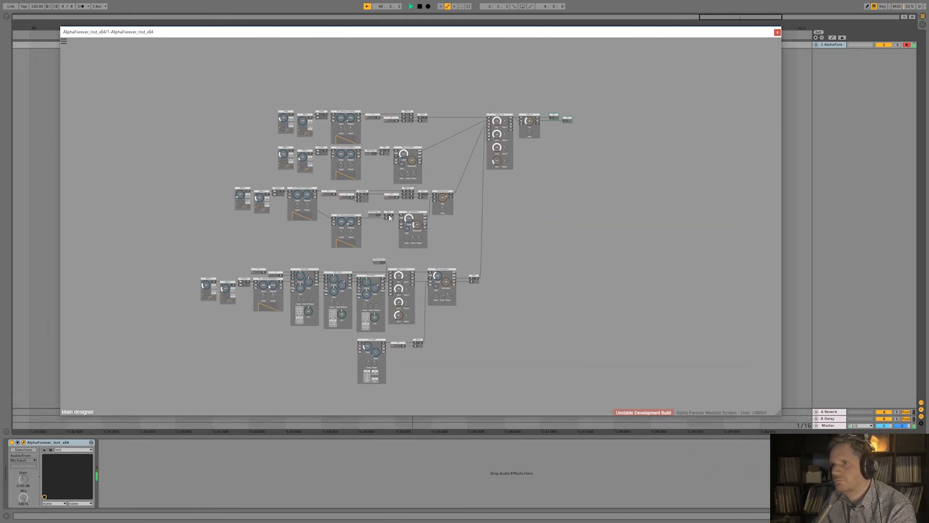
scroll(279, 96, up, 4)
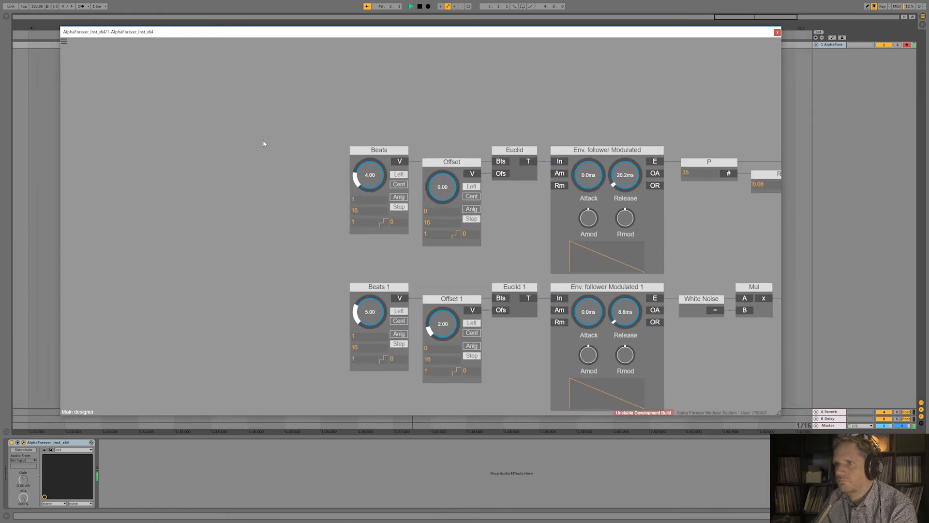
mouse_move(346, 114)
mouse_down()
mouse_move(354, 90)
mouse_move(355, 107)
mouse_up()
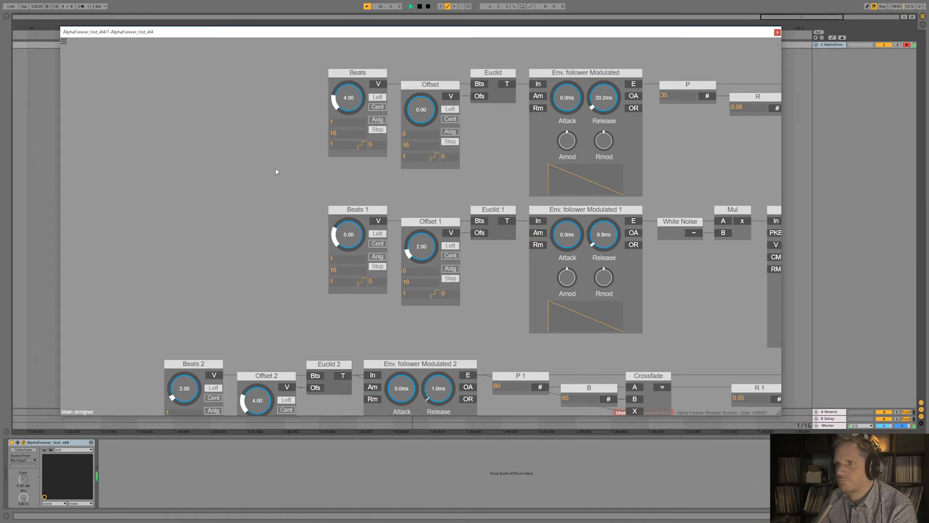
drag(349, 239, 353, 202)
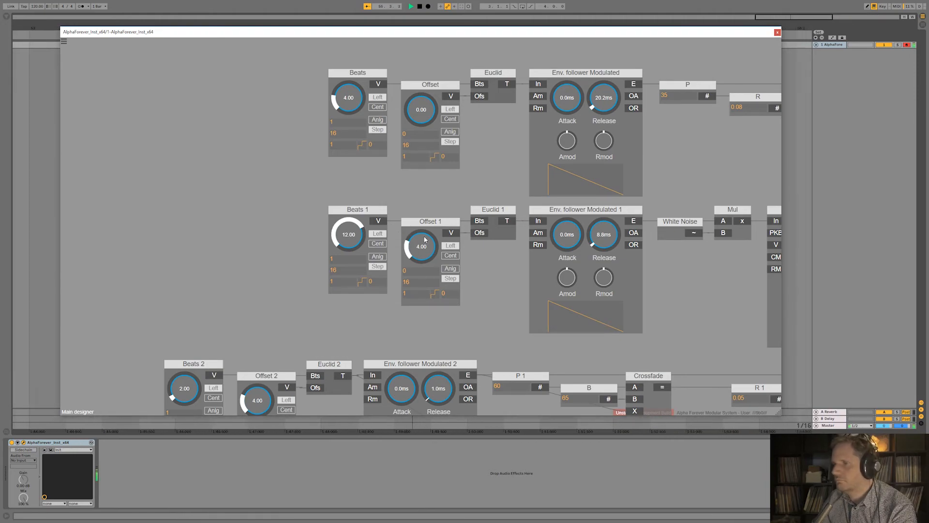
- Insert a Mixer 4 Lin between the chord voice's output multiplier and the main mixer
scroll(280, 176, down, 8)
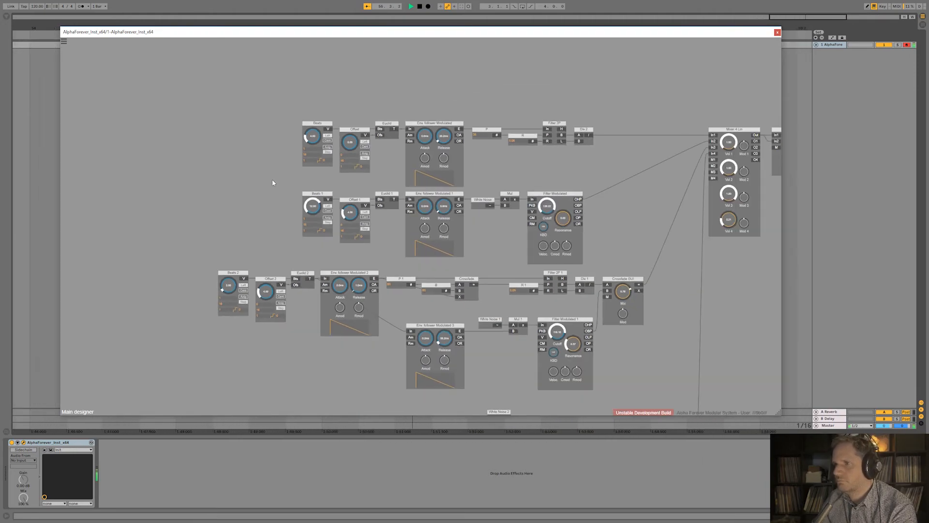
drag(528, 275, 429, 203)
scroll(426, 204, down, 1)
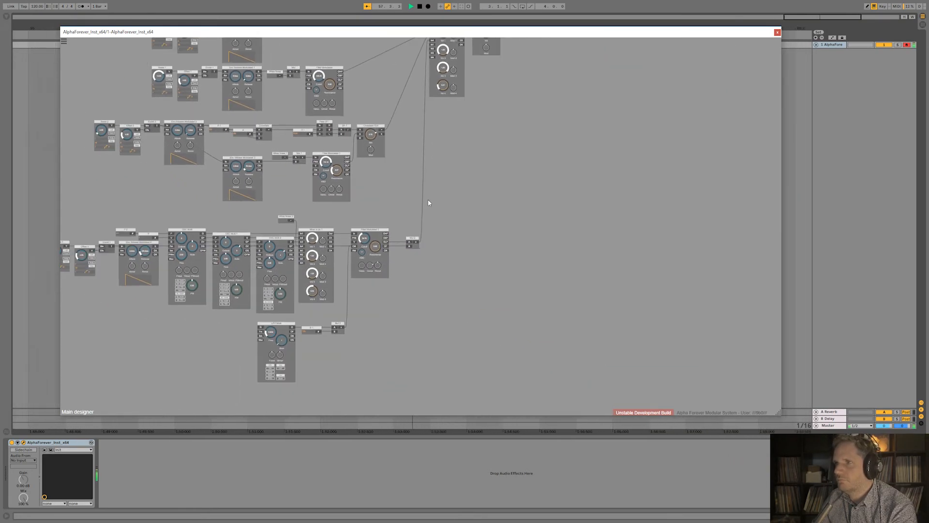
click(417, 245)
text(mix)
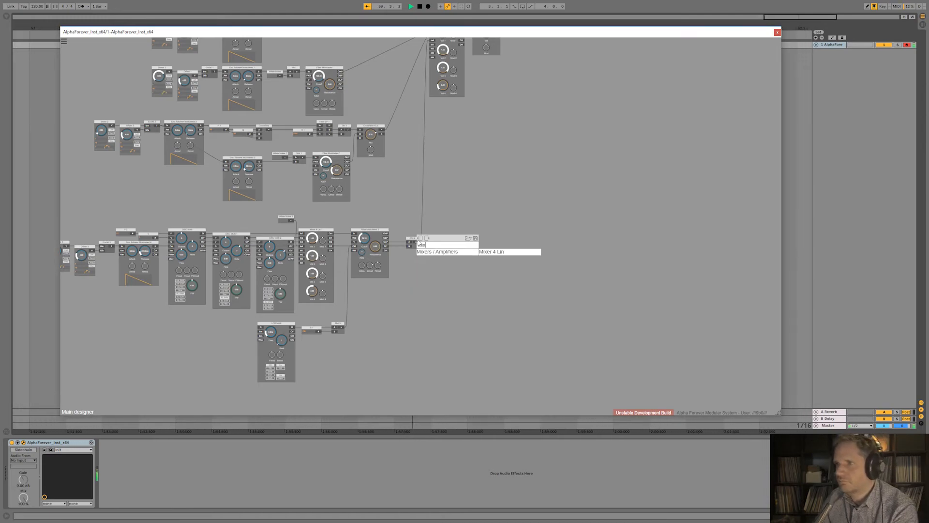
click(487, 251)
- Add a Comb below the chord's output multiplier and feed the multiplier's output into the Comb's input
click(379, 295)
text(com)
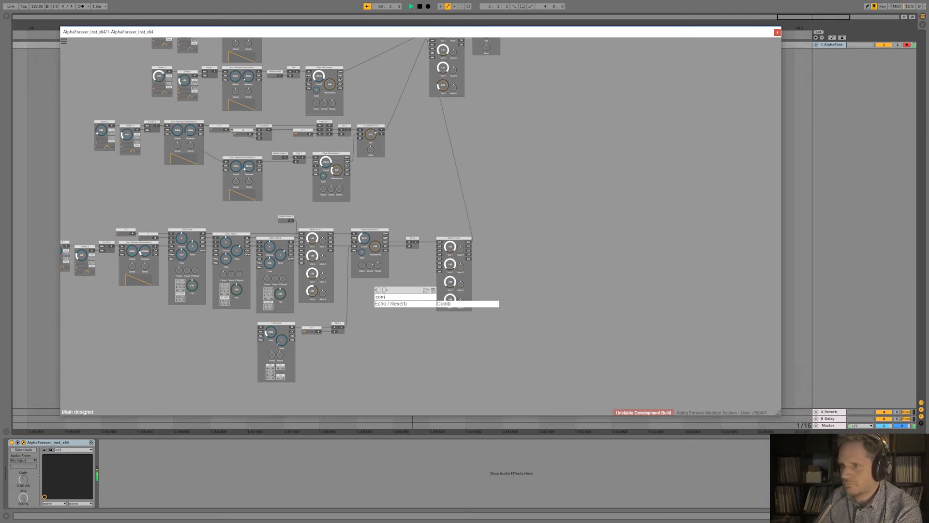
key(Return)
drag(386, 242, 378, 299)
- Add a BPM Sync below the Comb and connect its ms output to the Comb's D input
scroll(412, 298, up, 2)
double_click(391, 334)
text(bpm)
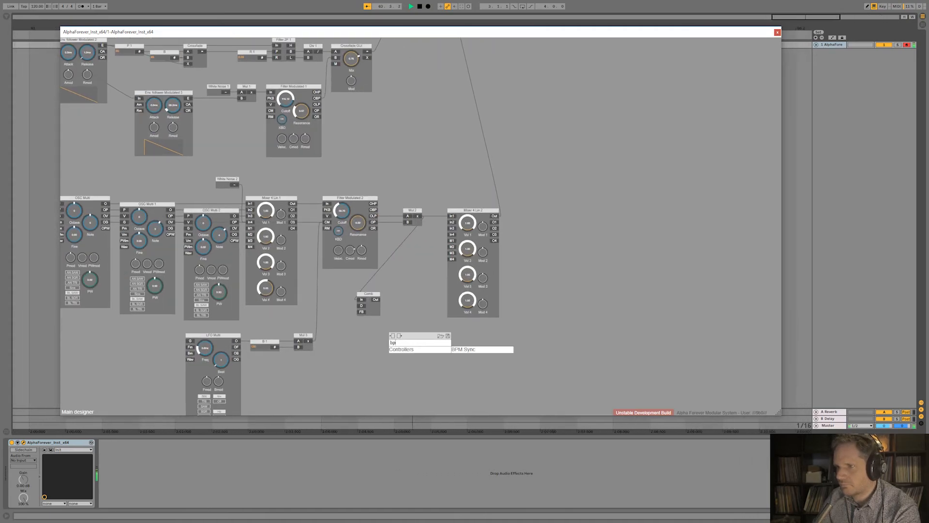
click(472, 349)
drag(418, 362, 361, 305)
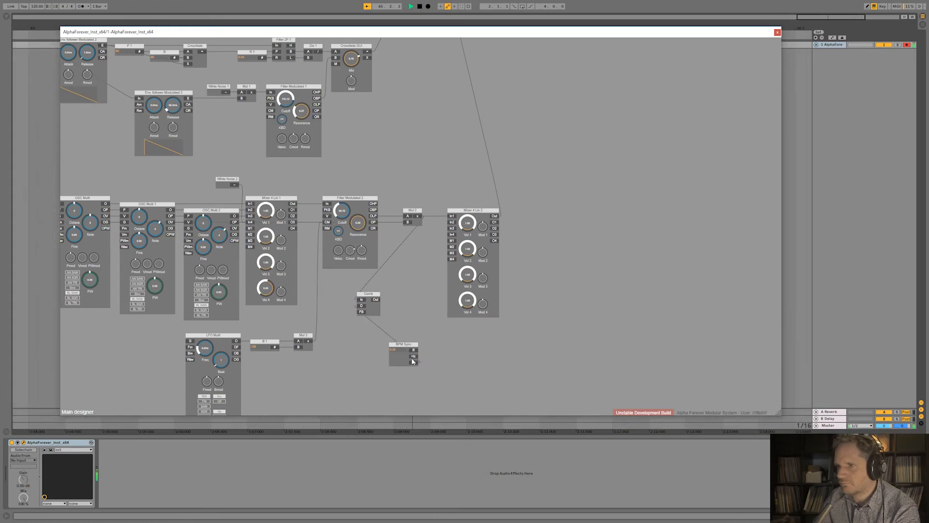
- Insert a Mul with a constant of 5 between the BPM Sync's ms output and the Comb's D input
double_click(415, 335)
mouse_move(445, 349)
click(490, 302)
drag(458, 359, 480, 358)
double_click(470, 369)
double_click(430, 369)
text(5)
click(387, 324)
- Give the Comb a raised FB knob and feed its output into the new mixer's second input at a low Vol 2
double_click(362, 312)
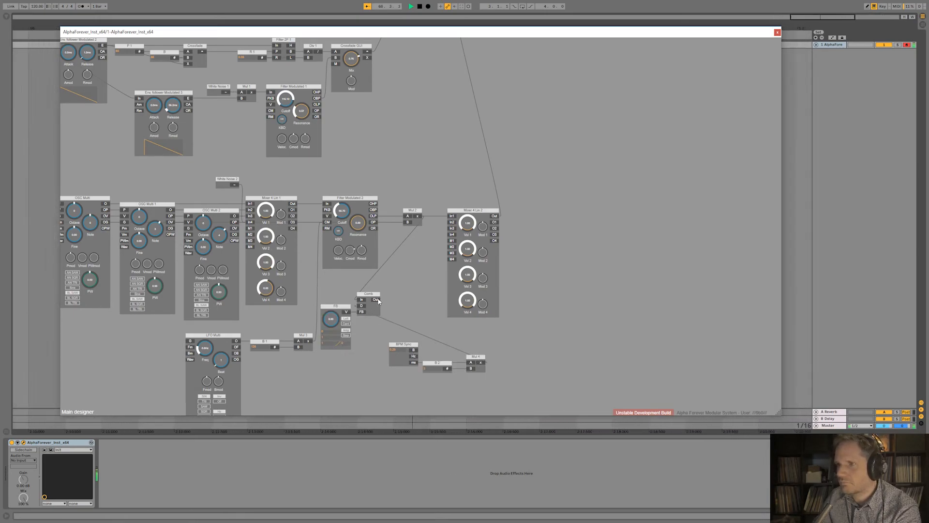
drag(438, 254, 452, 222)
drag(334, 314, 343, 274)
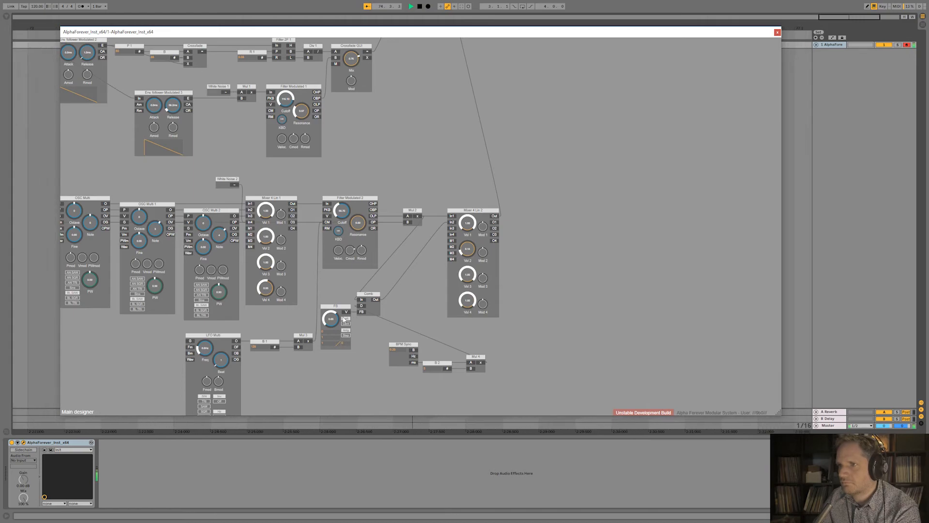
- Insert a Filter Modulated between the Comb's output and the chord output mixer's second input
click(376, 300)
text(filter)
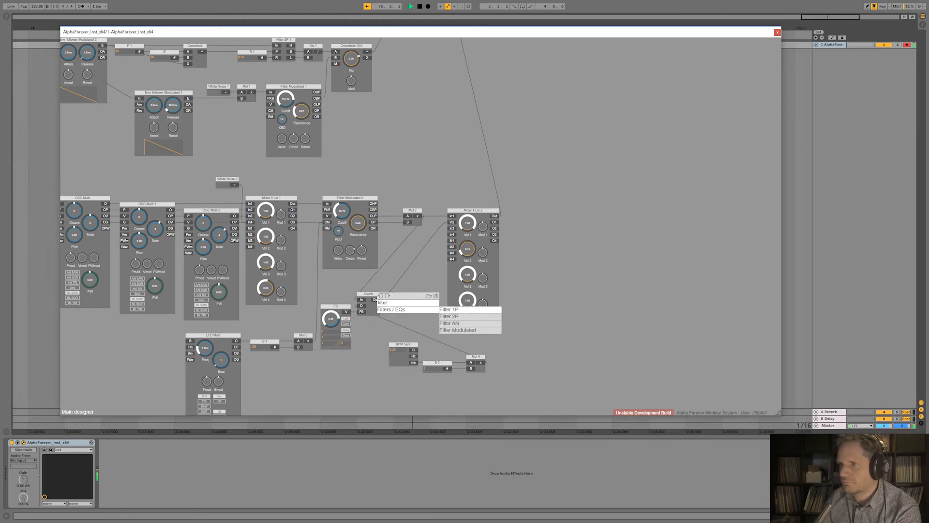
click(458, 329)
drag(435, 297, 414, 297)
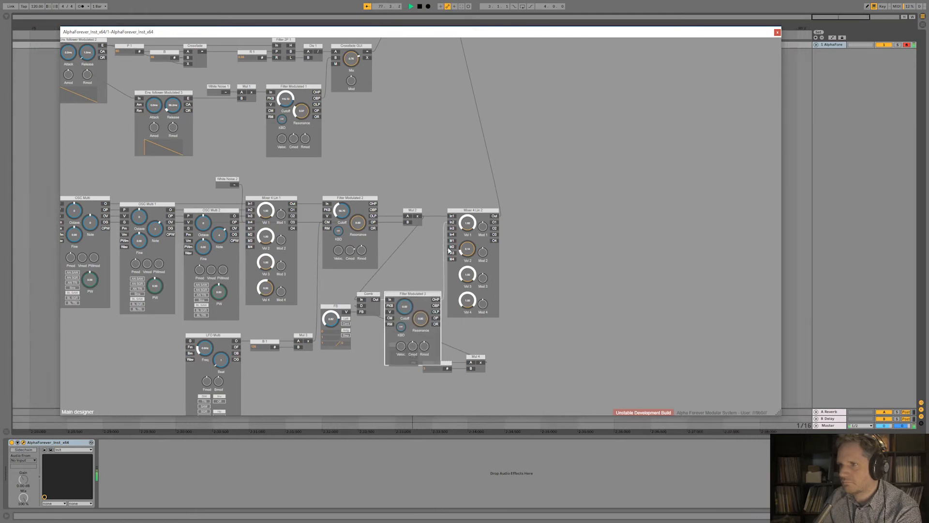
- Spread the chord output mixer and the Comb's filter further right, and raise that filter's Cutoff
drag(459, 214, 503, 213)
drag(407, 296, 618, 260)
drag(232, 241, 241, 229)
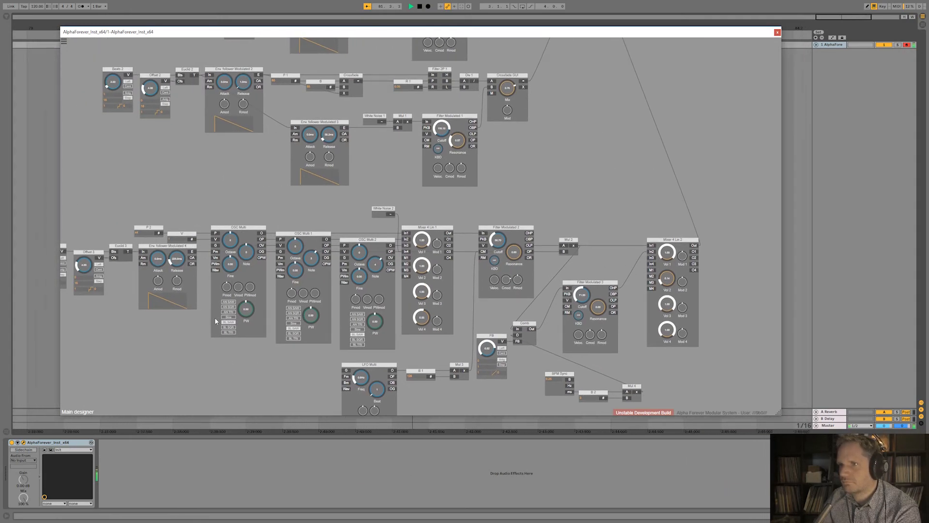
- Duplicate the chord's envelope follower below the original, trigger it from the same Euclid, and left-align the two
scroll(426, 280, down, 5)
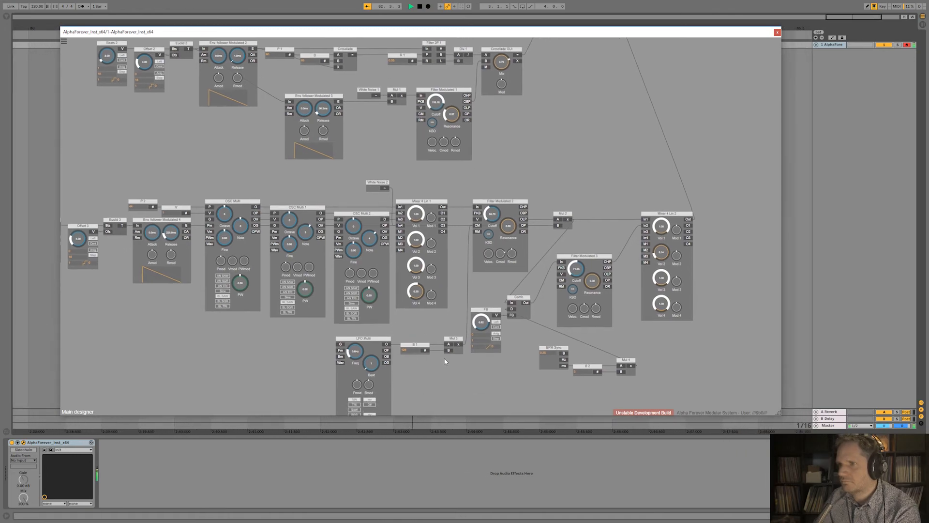
drag(337, 245, 262, 324)
drag(316, 336, 384, 299)
click(258, 99)
key(ctrl+c)
key(ctrl+v)
drag(278, 134, 264, 178)
drag(204, 104, 219, 184)
shift+click(236, 100)
key(l)
click(304, 241)
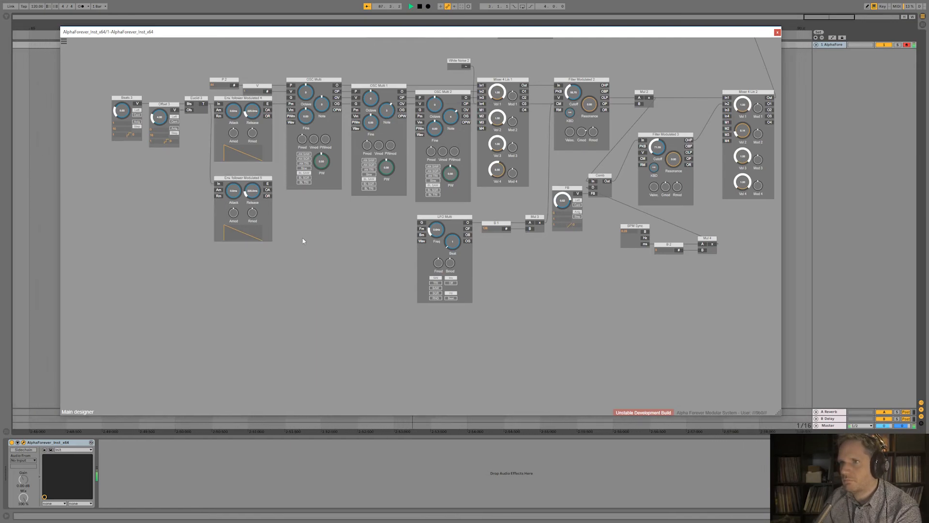
- Move the duplicated envelope follower down level with the LFO and add a Mul to its envelope output
drag(263, 179, 263, 226)
right_click(269, 231)
text(mu)
click(339, 240)
drag(354, 230, 560, 104)
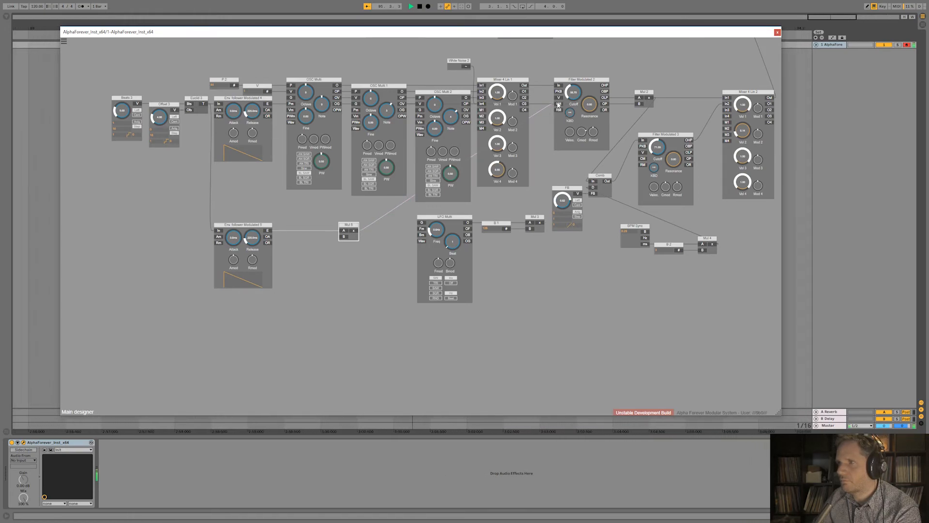
- Add an Add module that sums the LFO's and second envelope's multiplier outputs into the chord filter's CM input
right_click(354, 273)
text(add)
key(Return)
click(369, 275)
drag(368, 277, 545, 267)
drag(541, 223, 568, 234)
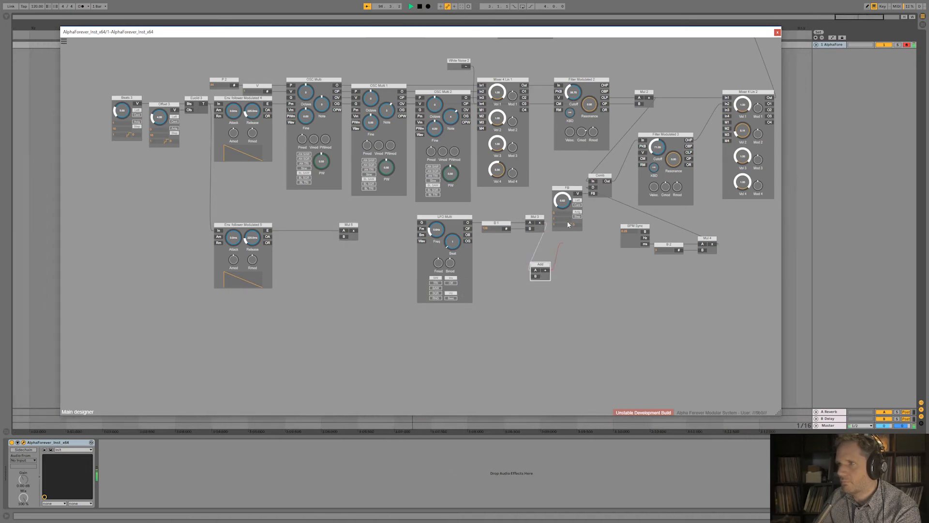
drag(556, 105, 558, 105)
drag(356, 232, 532, 279)
- Shift the envelope's multiplier right and add a knob with a range maximum of 128 to its B input
drag(342, 239, 353, 239)
click(324, 232)
key(Delete)
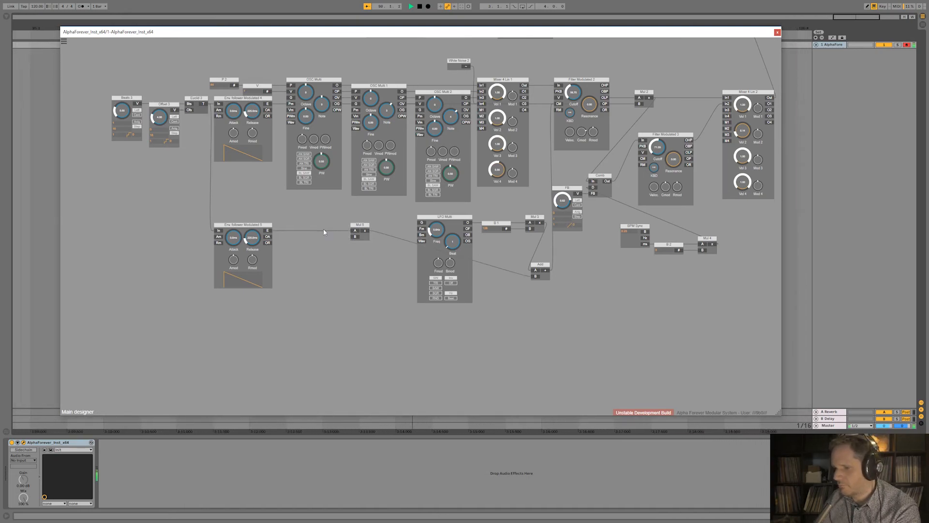
double_click(356, 236)
click(323, 262)
text(128)
key(Return)
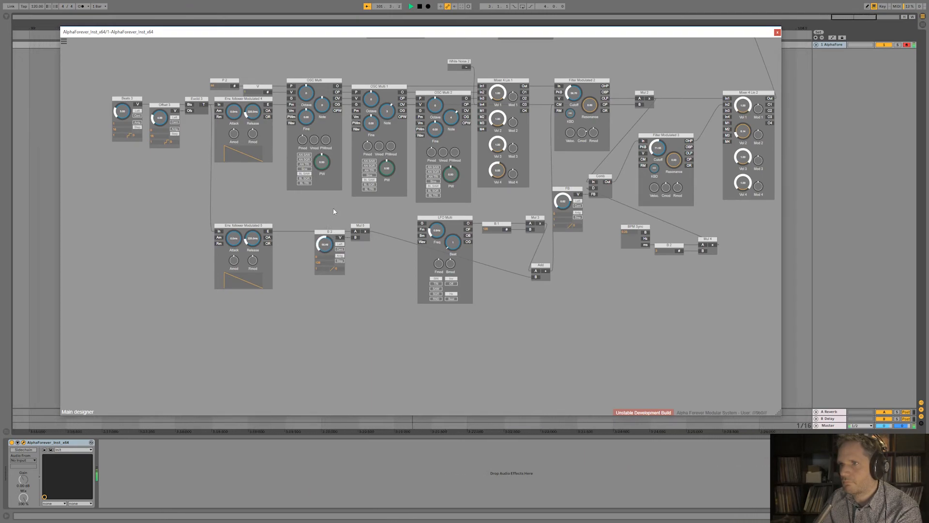
- Move the LFO, its constant and multiplier left, and line the Add module up beside them
drag(409, 204, 542, 255)
drag(539, 222, 504, 222)
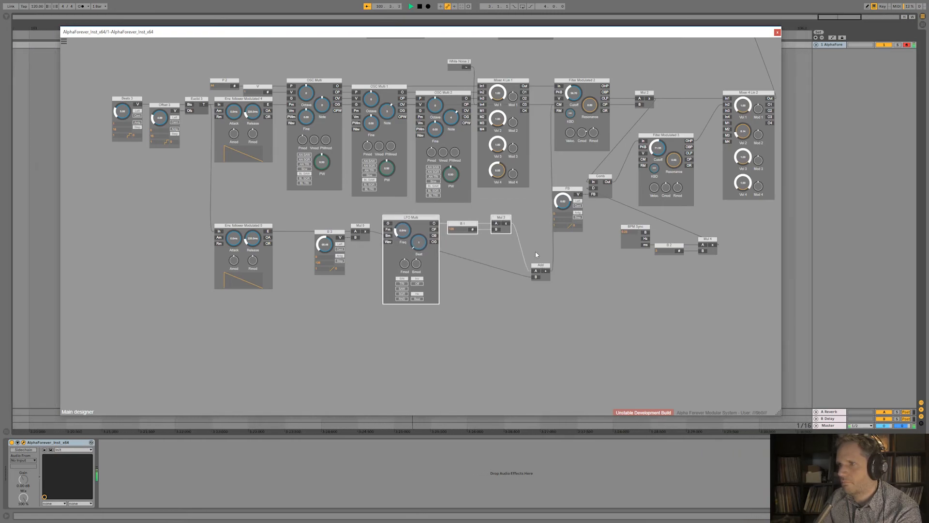
drag(538, 276, 537, 230)
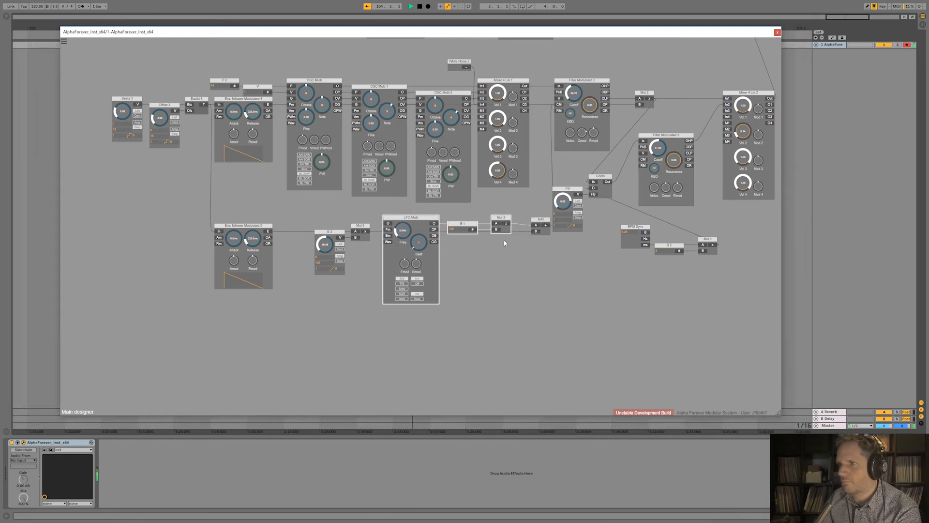
click(452, 210)
- Connect the Comb filter's OBP output to the chord output mixer's second input and readjust that filter's Cutoff
scroll(452, 210, down, 5)
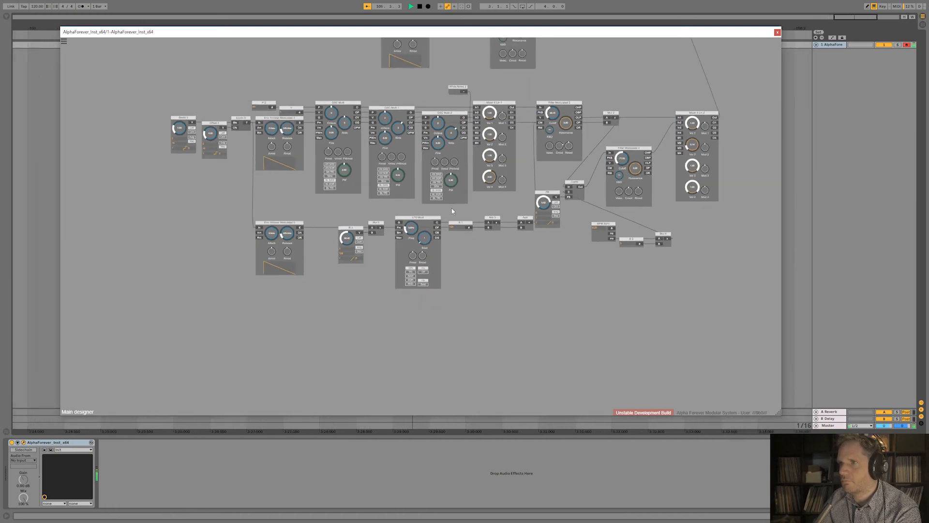
drag(501, 268, 405, 371)
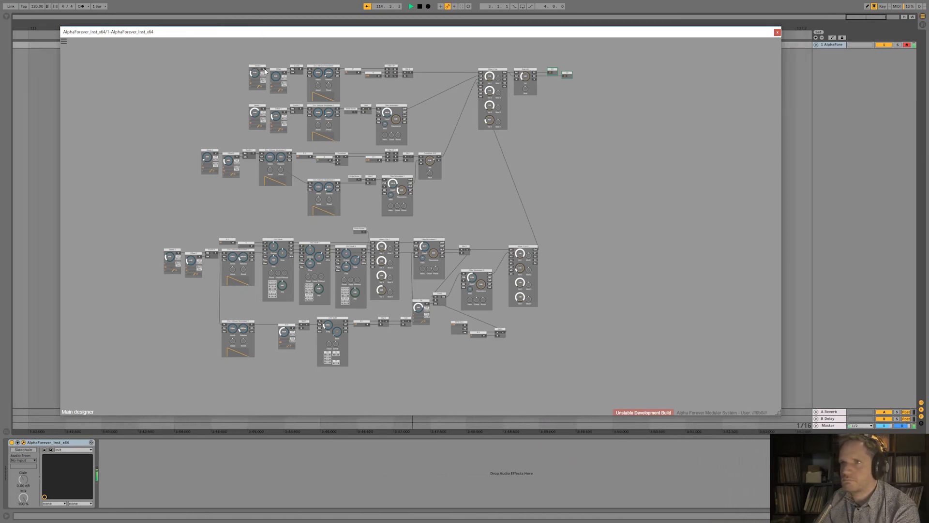
scroll(533, 318, up, 5)
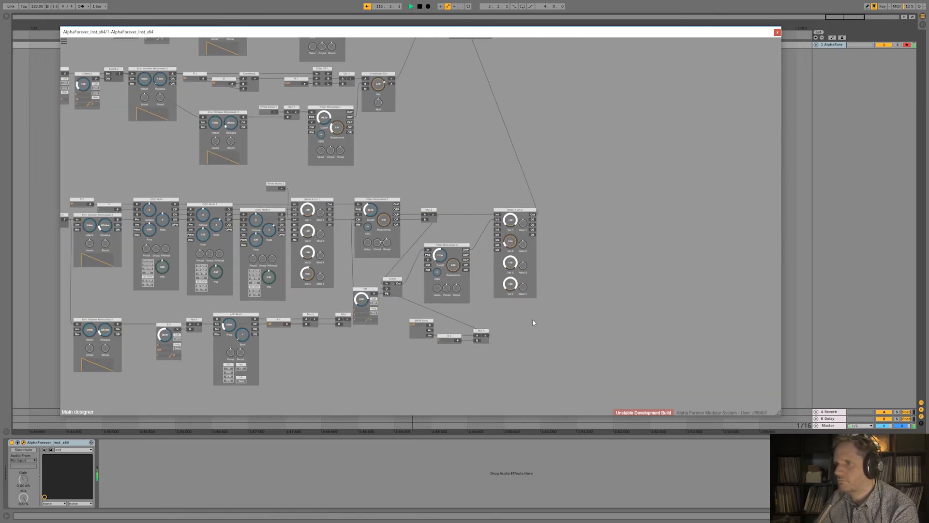
drag(408, 222, 484, 176)
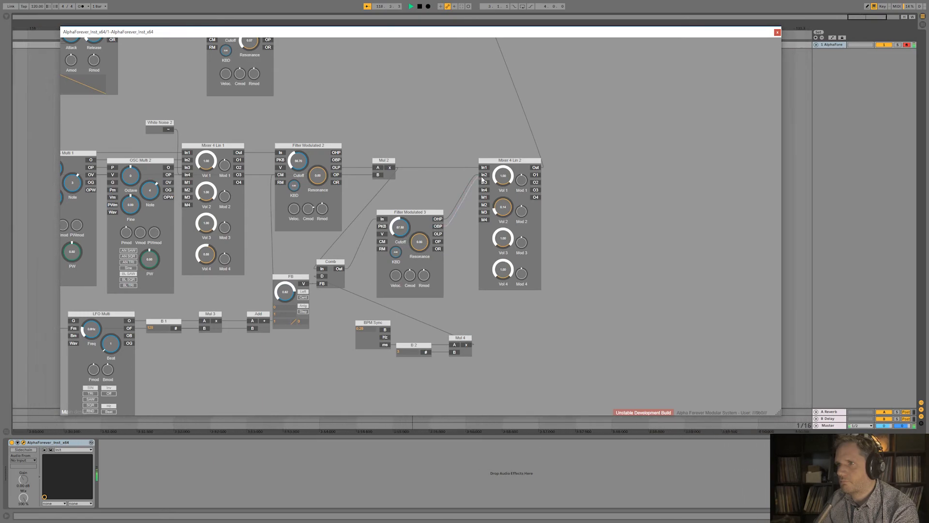
drag(403, 229, 409, 219)
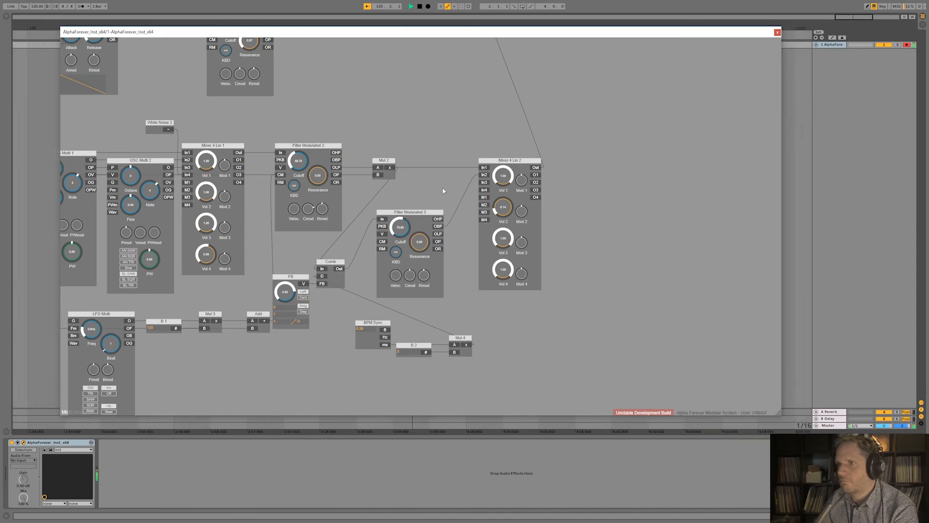
- Raise Vol 2 slightly on the chord output mixer for more of the Comb delay
scroll(452, 184, down, 2)
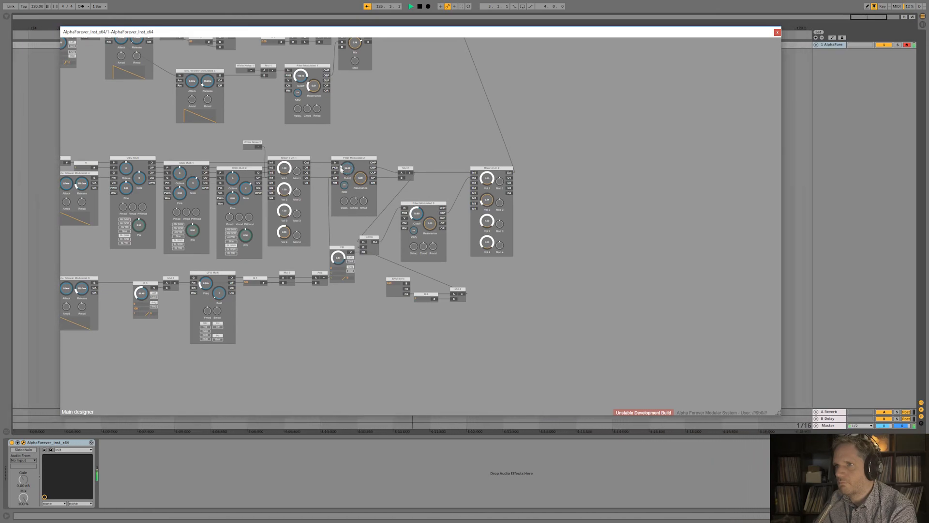
drag(487, 200, 487, 195)
drag(463, 146, 419, 333)
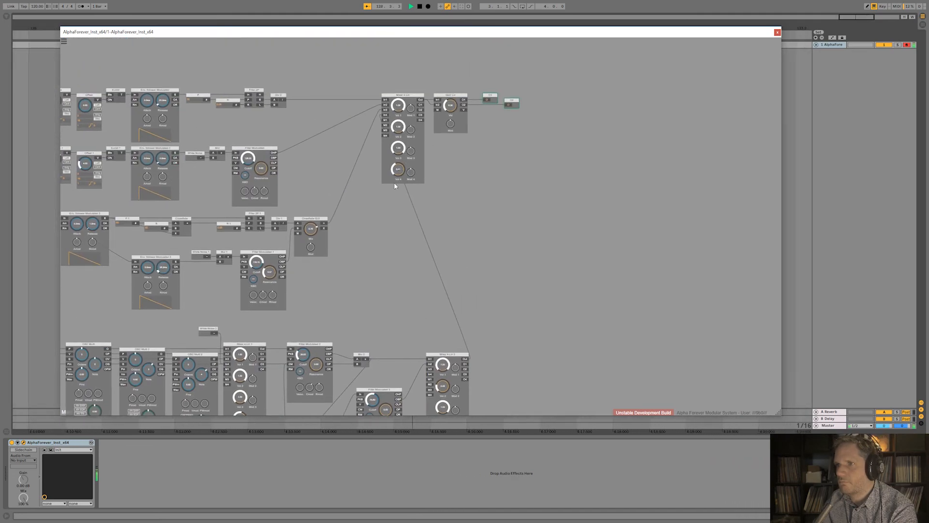
drag(372, 303, 379, 285)
- Raise the chord chain's Beats knob
scroll(387, 249, down, 1)
scroll(387, 251, down, 4)
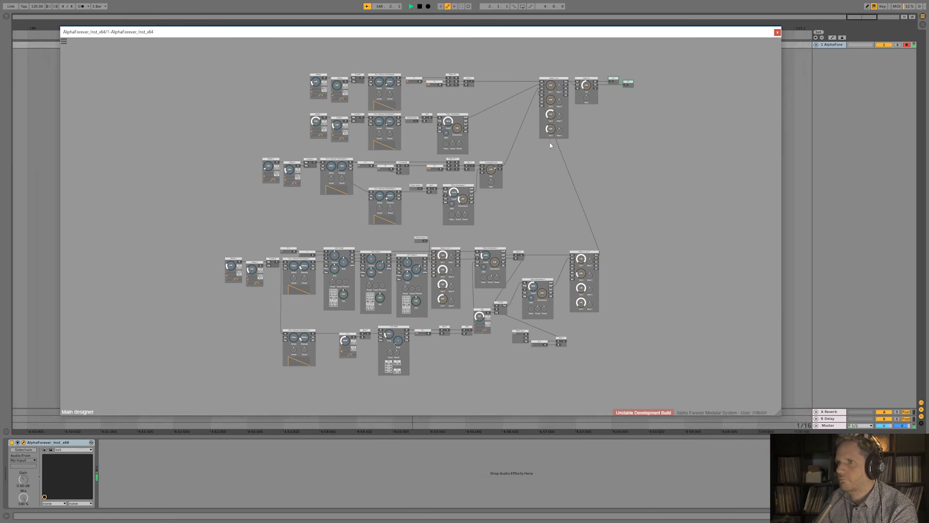
drag(232, 267, 239, 257)
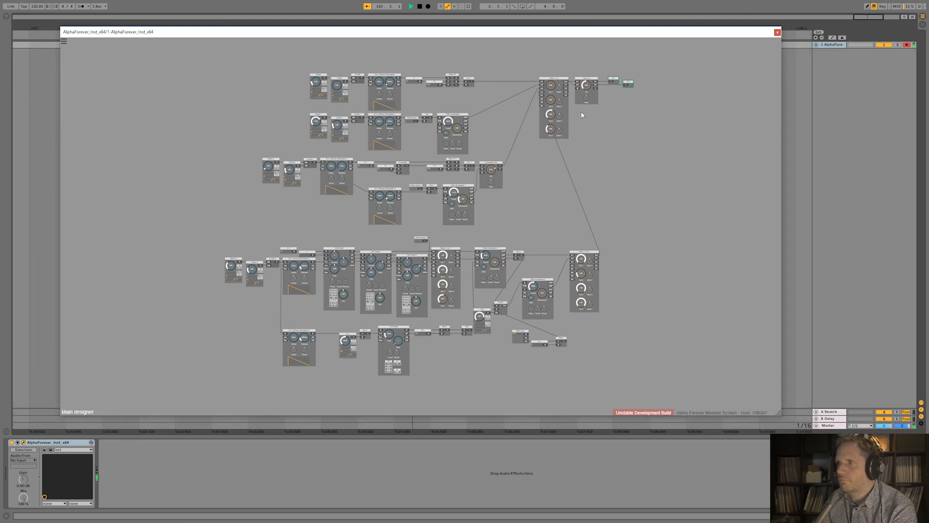
- Raise the main mixer's Vol 1 to full to bring the kick back in
scroll(210, 254, up, 5)
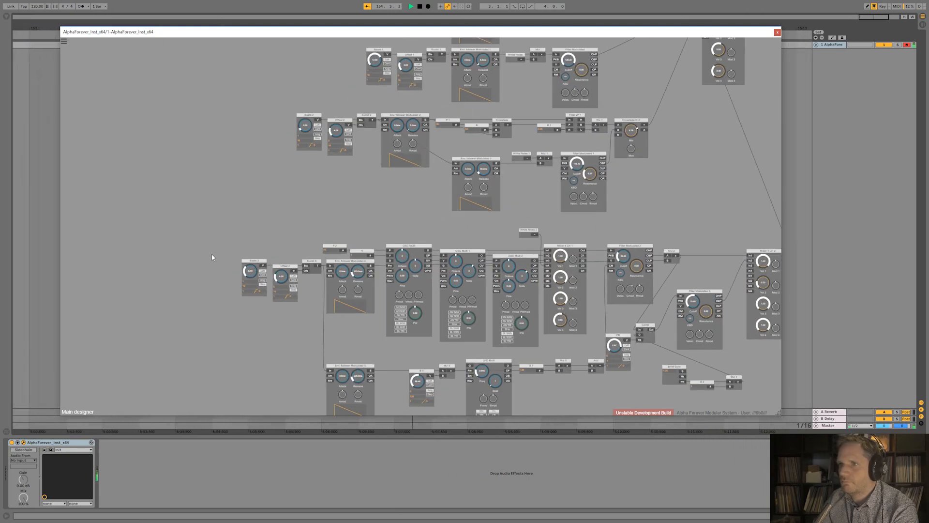
scroll(406, 207, down, 3)
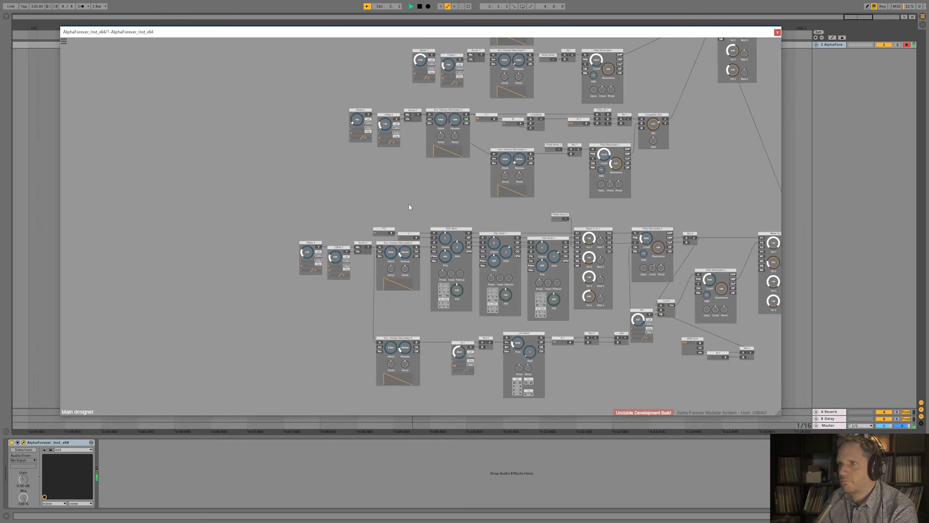
drag(707, 190, 540, 301)
drag(569, 127, 580, 22)
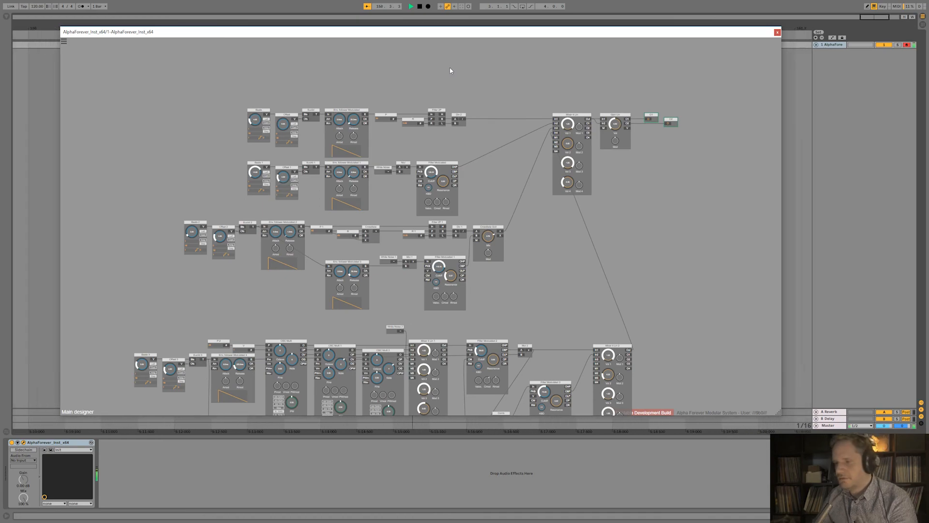
scroll(447, 86, down, 3)
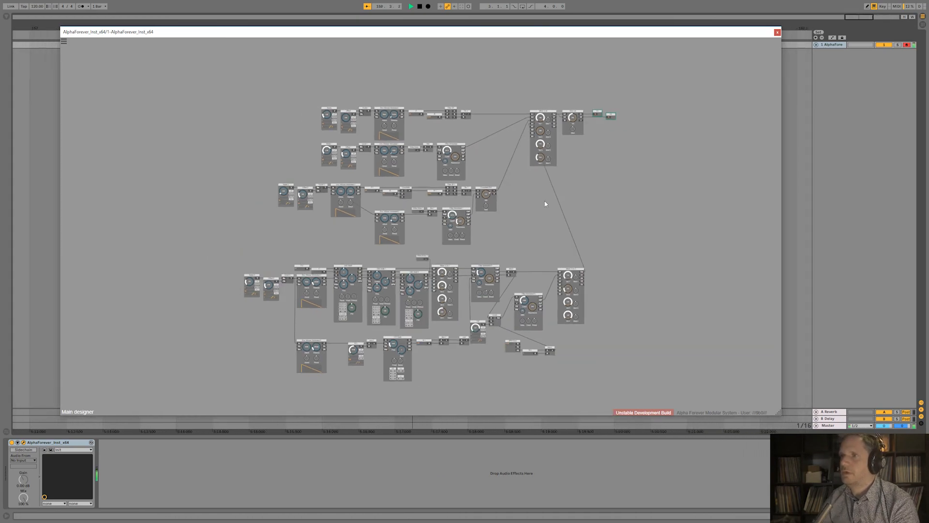